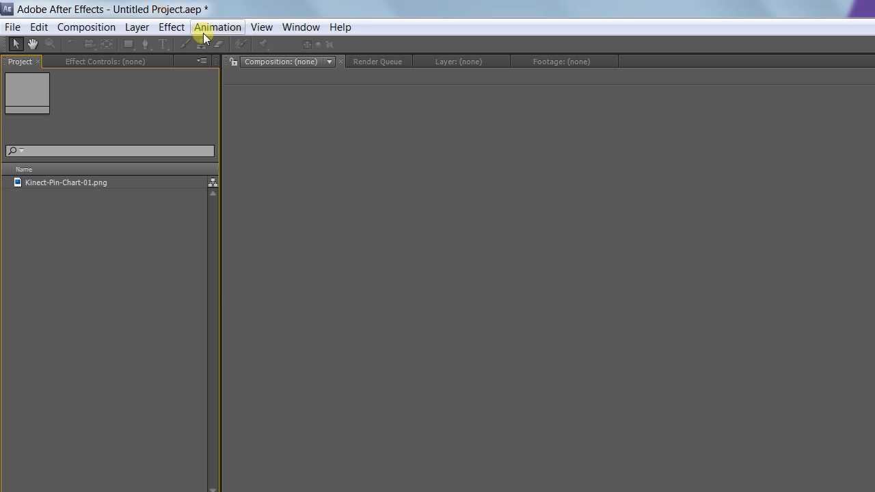
# Step: Create a composition named 'Puppet Template' at 640×480 and 24 fps
pyautogui.click(101, 29)
pyautogui.click(107, 46)
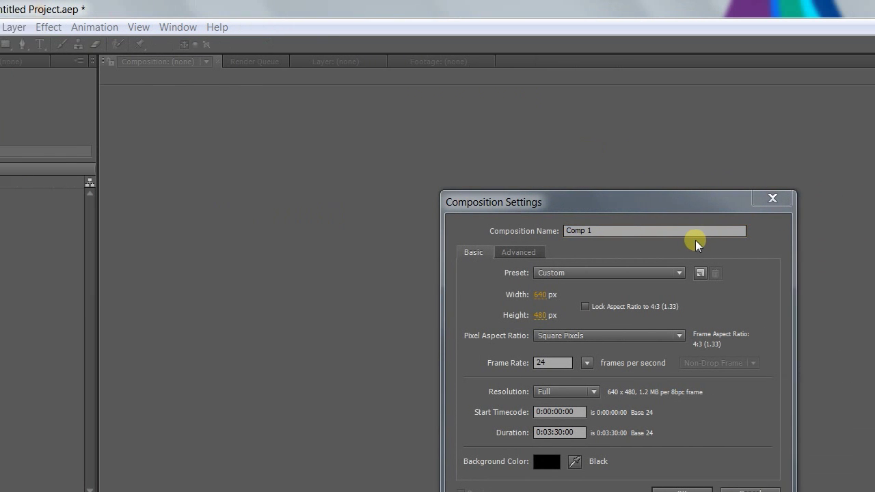
pyautogui.click(673, 233)
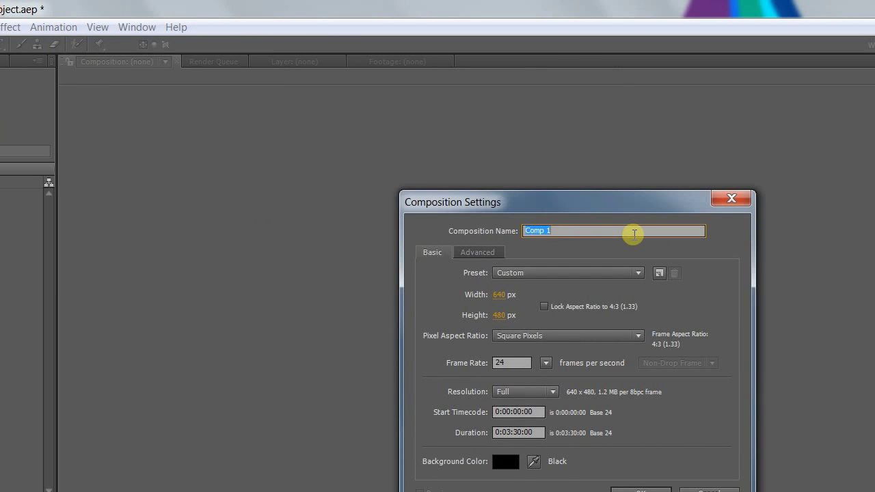
pyautogui.write('Puppet Template')
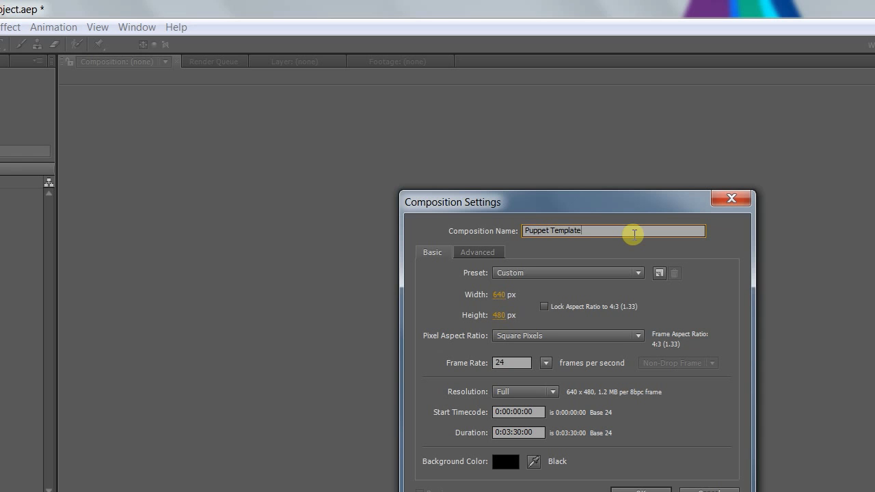
pyautogui.click(499, 295)
pyautogui.click(502, 317)
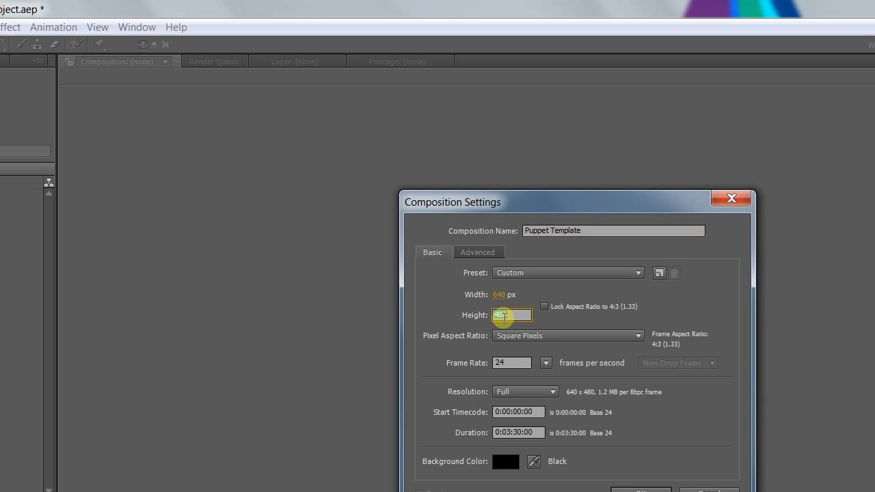
pyautogui.click(521, 364)
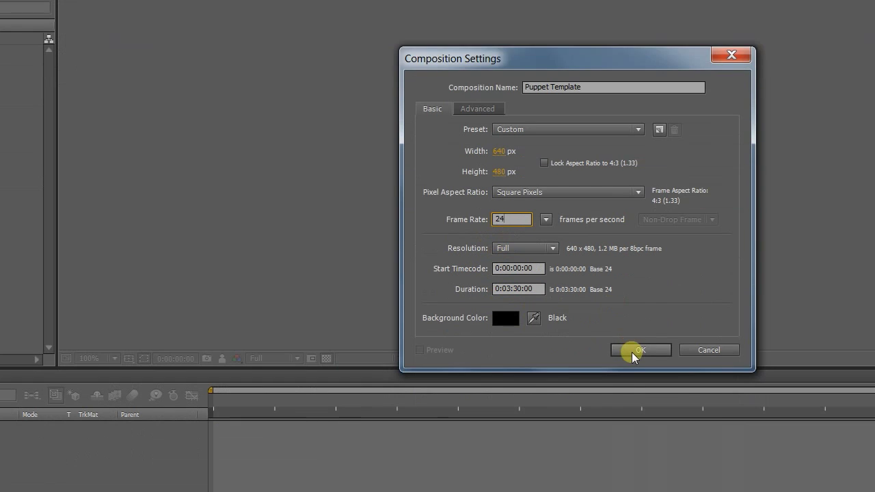
pyautogui.click(634, 351)
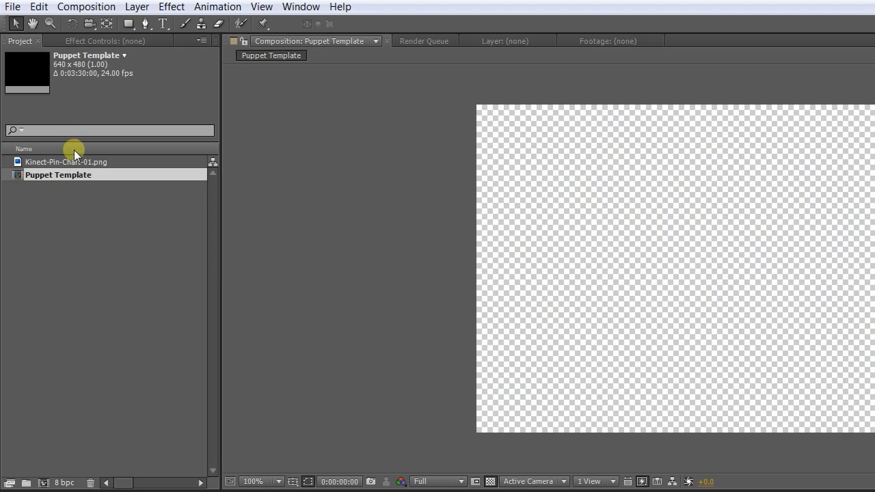
# Step: Drag Kinect-Pin-Chart-01.png into the Puppet Template timeline as layer 1
pyautogui.moveTo(76, 162); pyautogui.dragTo(146, 363)
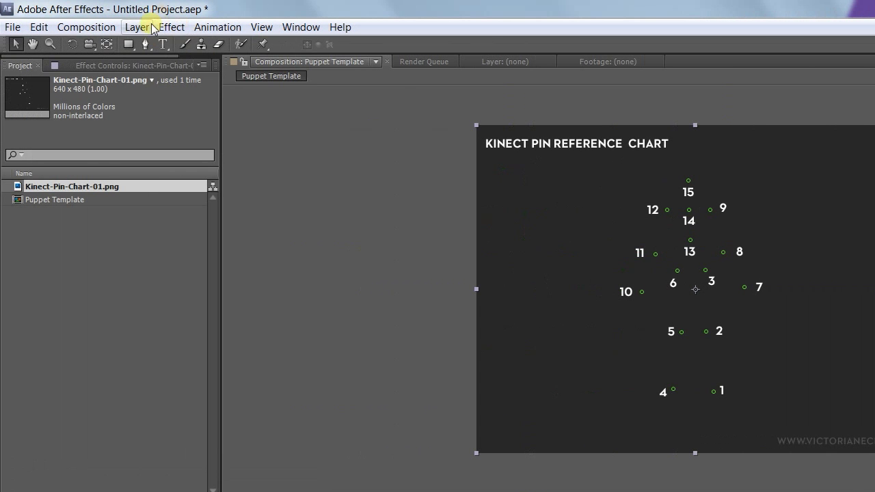
# Step: Add a null object layer and rename it 'Source'
pyautogui.click(168, 27)
pyautogui.moveTo(137, 27)
pyautogui.moveTo(345, 46)
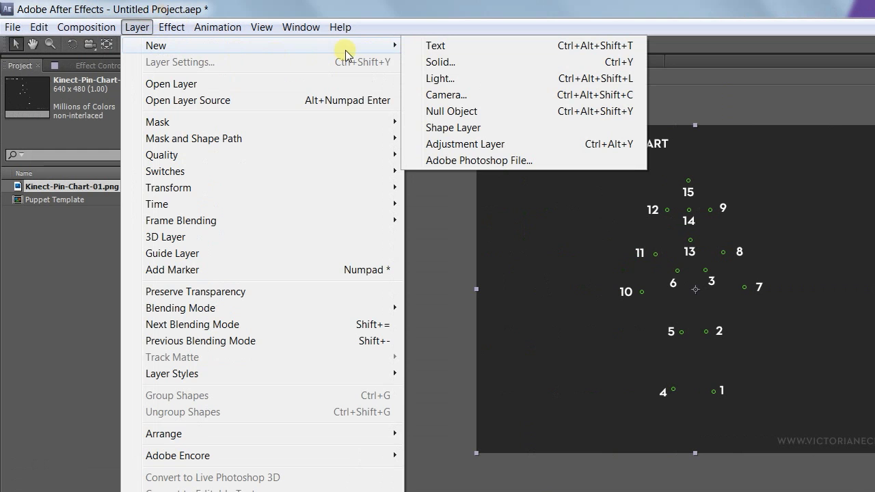
pyautogui.click(444, 112)
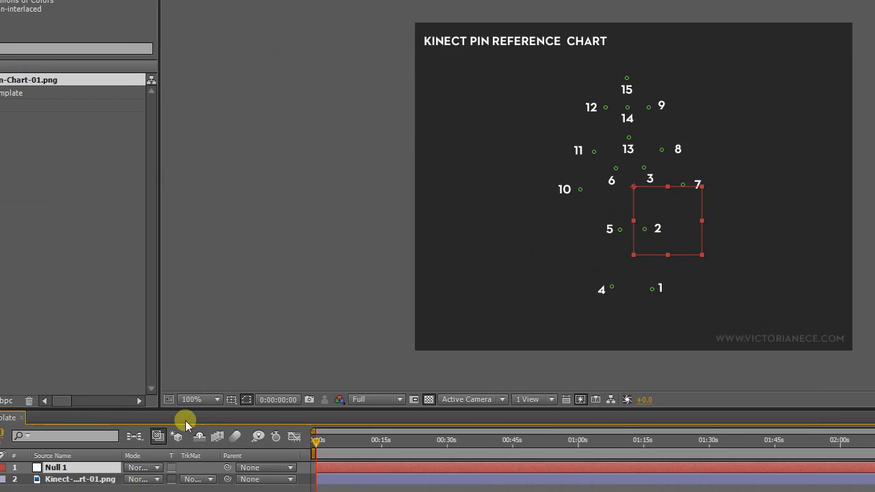
pyautogui.click(55, 468)
pyautogui.press('Return')
pyautogui.write('Sour')
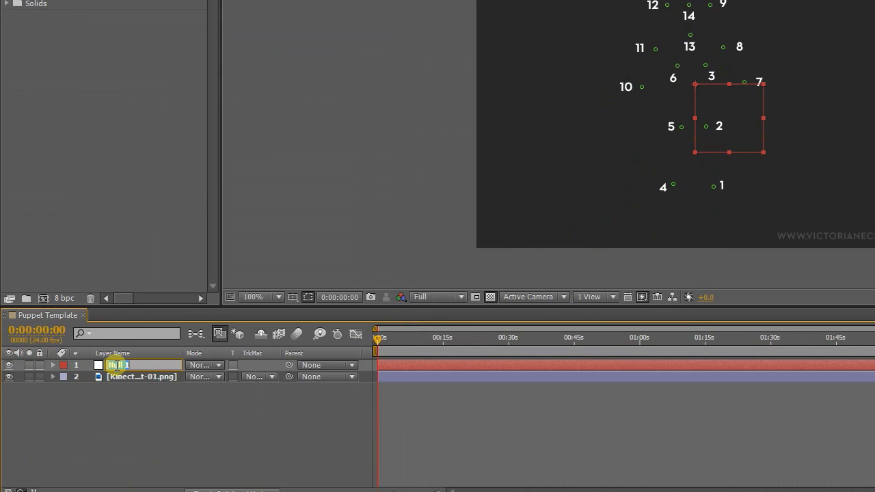
pyautogui.write('ce')
pyautogui.press('Return')
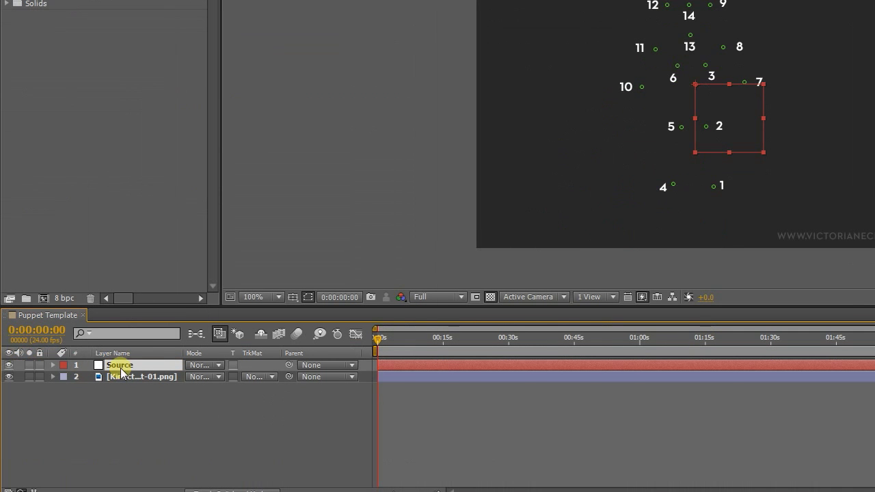
# Step: Resize the Source null to 640×480 in its solid settings
pyautogui.hotkey('ctrl', 'shift', 'y')
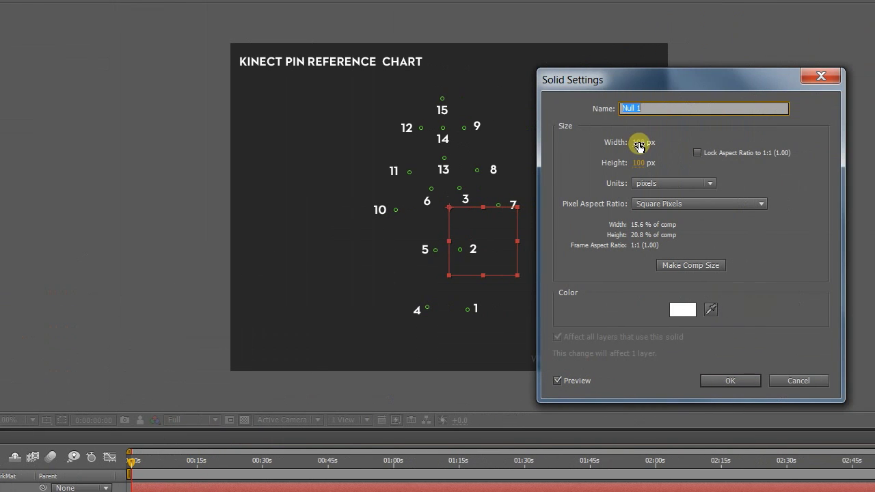
pyautogui.click(638, 142)
pyautogui.write('6')
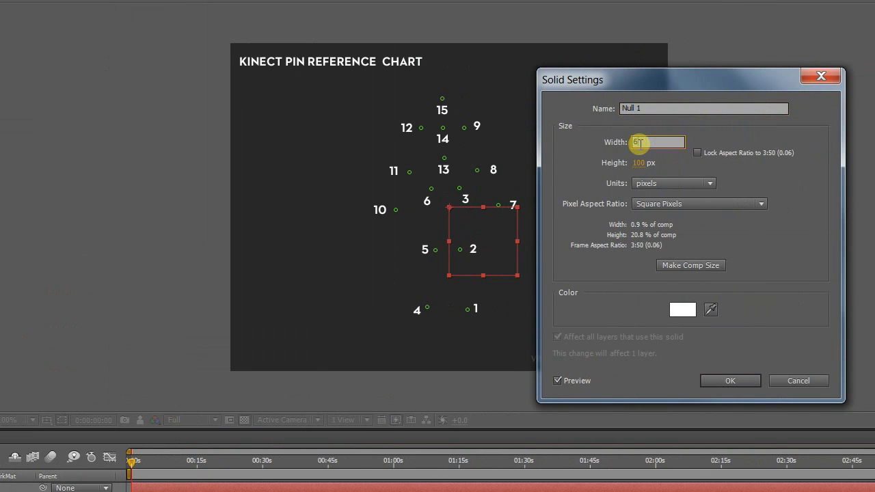
pyautogui.write('40')
pyautogui.press('Tab')
pyautogui.write('480')
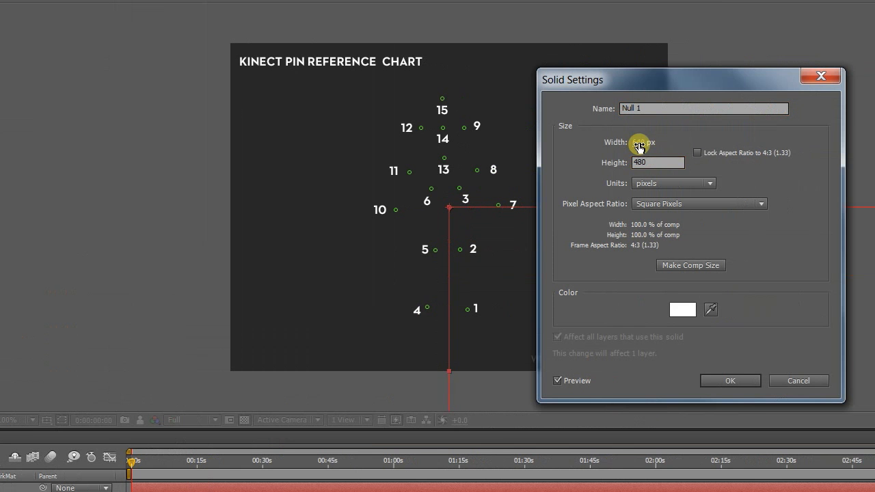
pyautogui.press('Return')
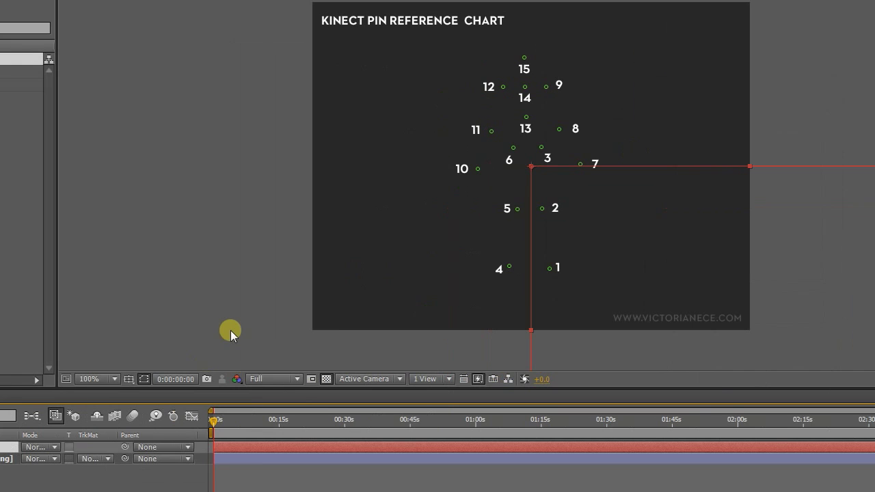
# Step: Set the Source layer's Position to 0, 0
pyautogui.press('p')
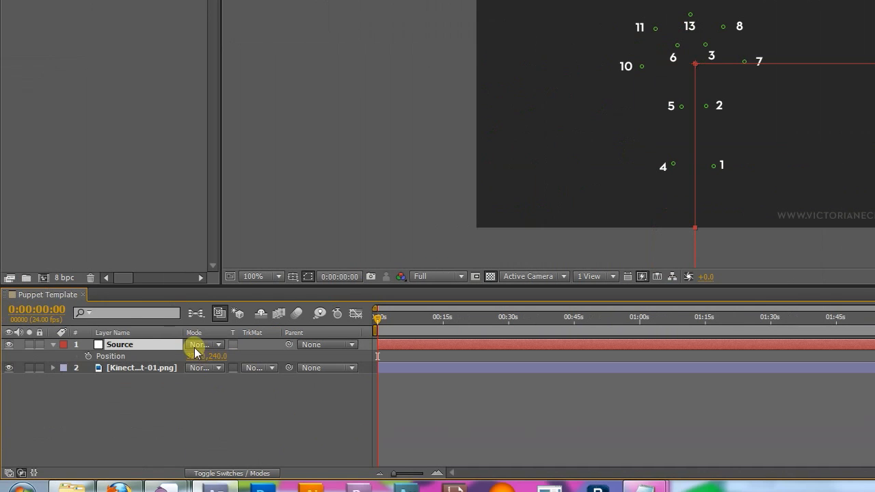
pyautogui.click(195, 354)
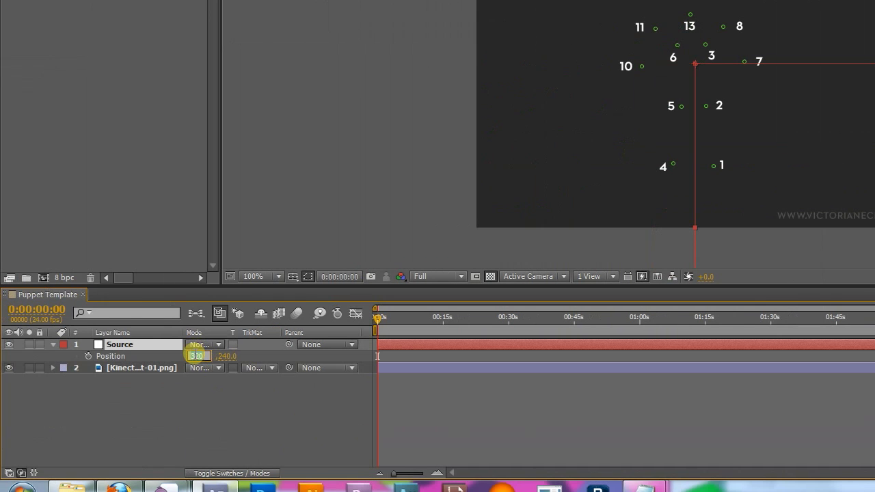
pyautogui.write('0')
pyautogui.press('Tab')
pyautogui.write('0')
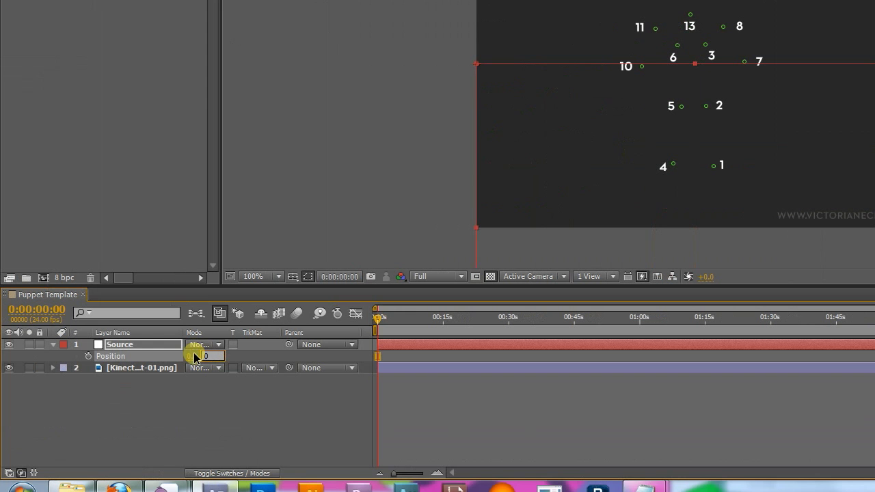
pyautogui.click(265, 357)
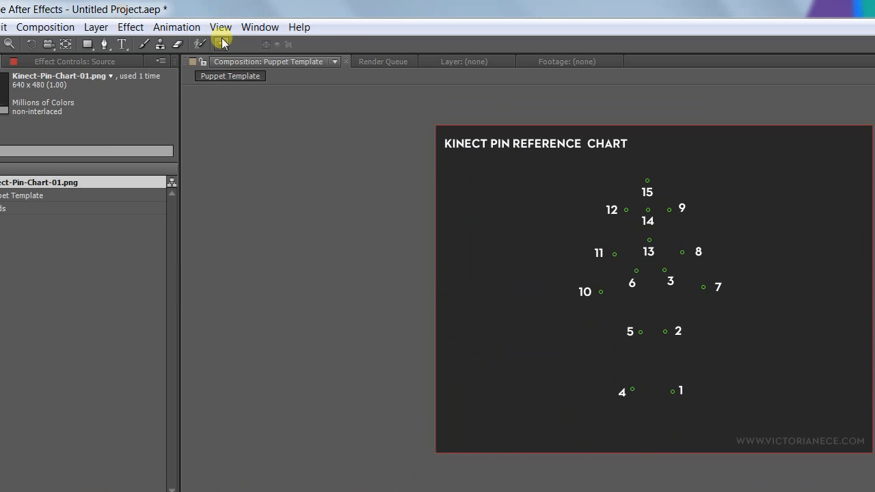
# Step: Place puppet pins on chart markers 1 through 7
pyautogui.click(223, 41)
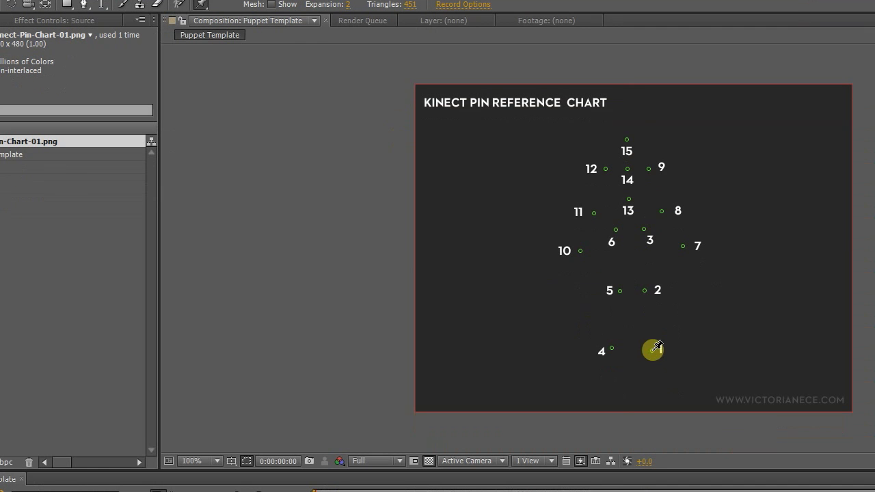
pyautogui.click(653, 349)
pyautogui.click(644, 291)
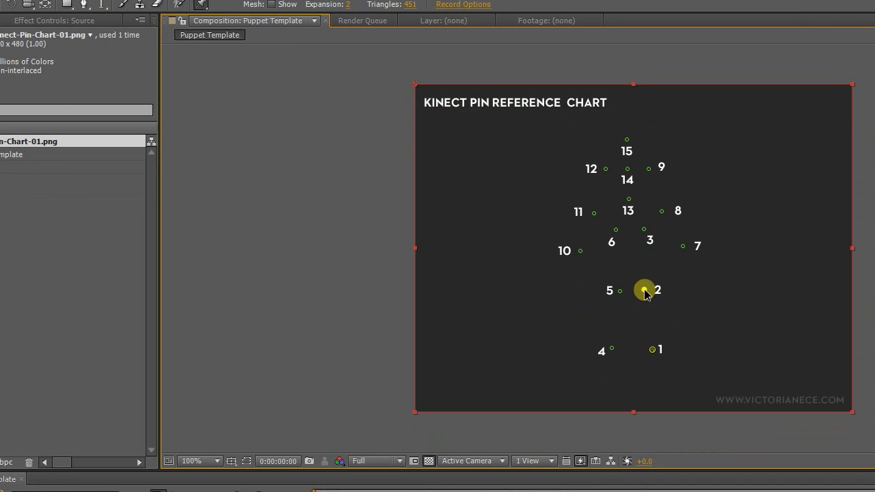
pyautogui.click(645, 230)
pyautogui.click(602, 353)
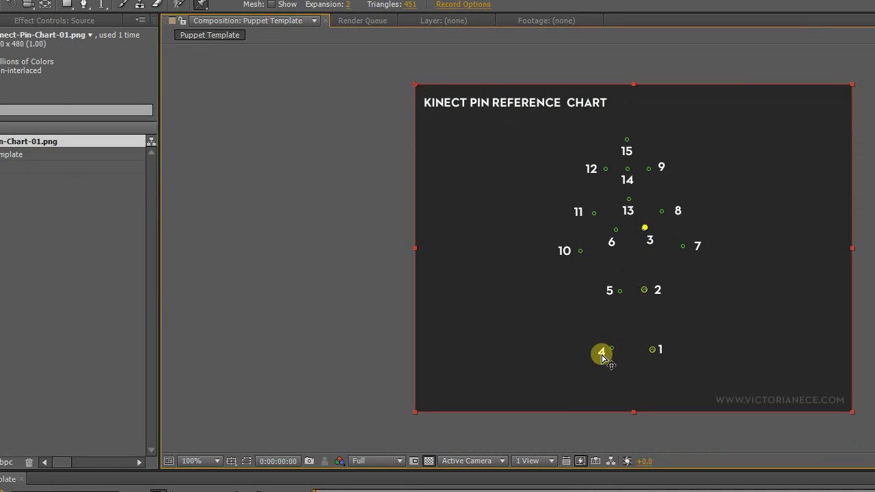
pyautogui.click(612, 348)
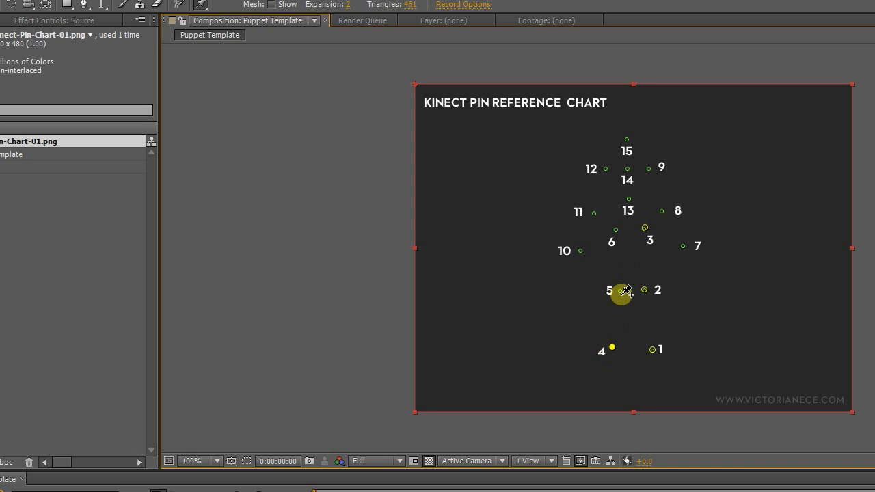
pyautogui.click(621, 292)
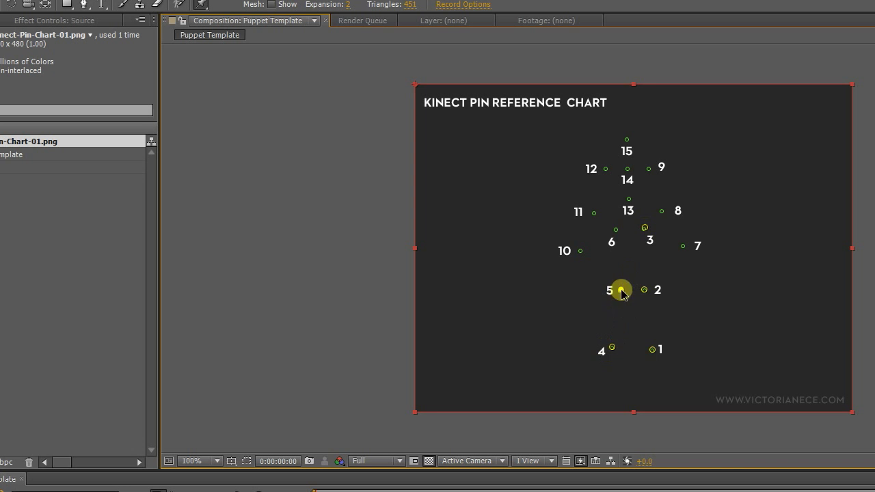
pyautogui.click(615, 228)
pyautogui.click(683, 246)
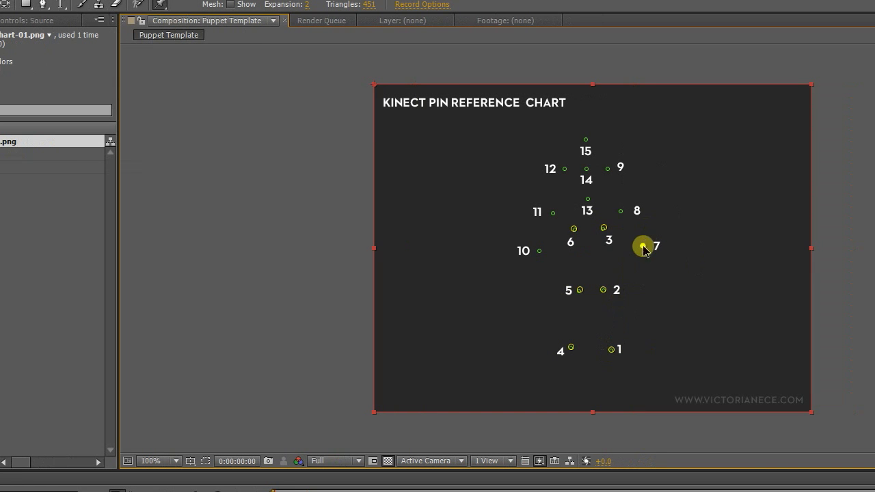
# Step: Place puppet pins on markers 8 through 15, redoing the misplaced marker 14 pin
pyautogui.click(622, 212)
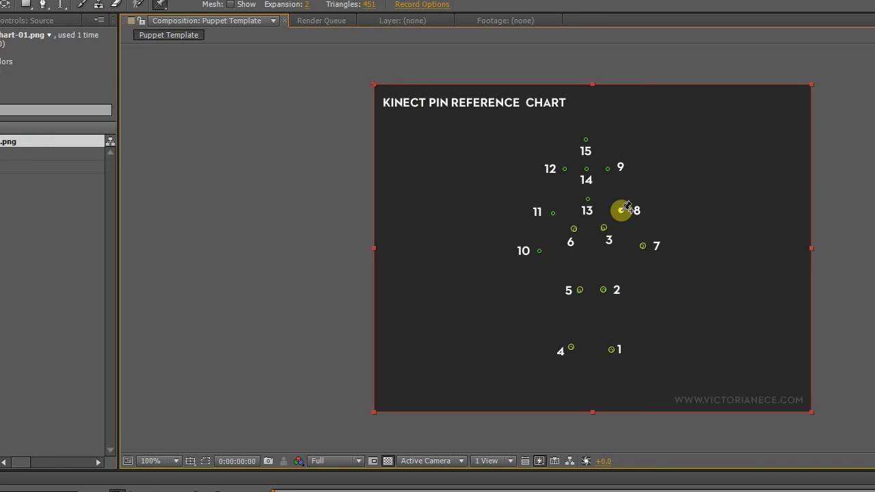
pyautogui.click(610, 168)
pyautogui.click(541, 250)
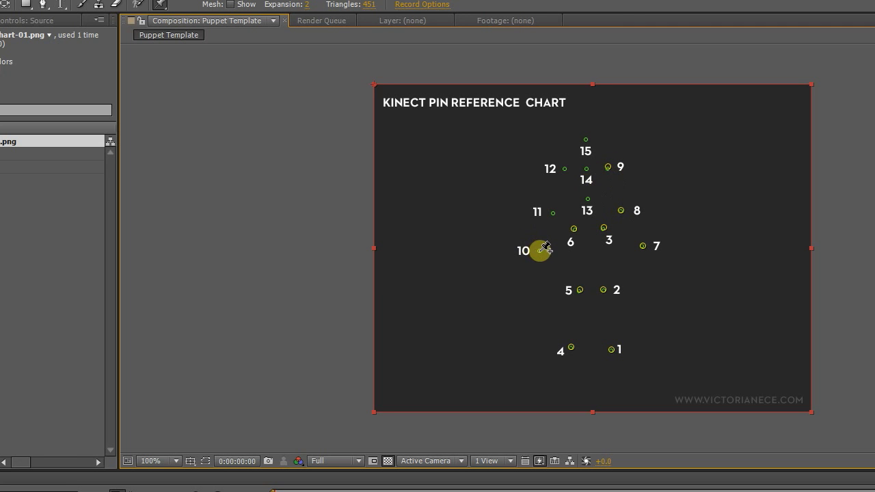
pyautogui.click(553, 212)
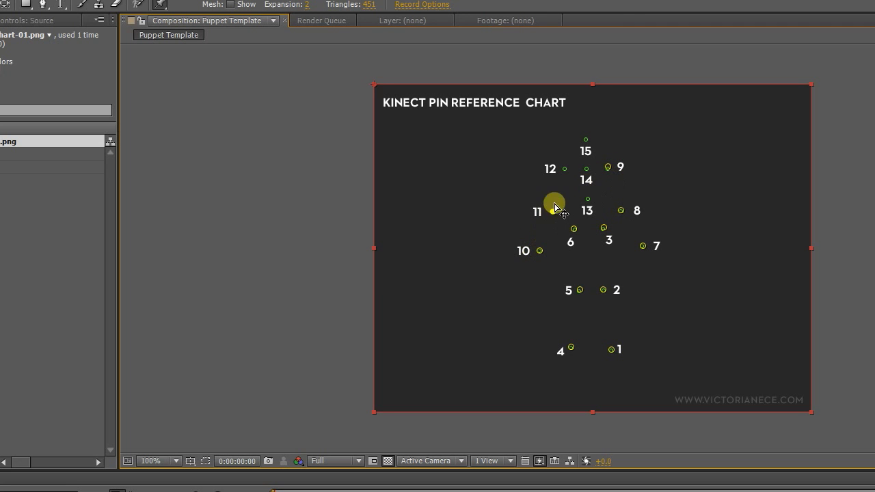
pyautogui.click(564, 168)
pyautogui.click(590, 199)
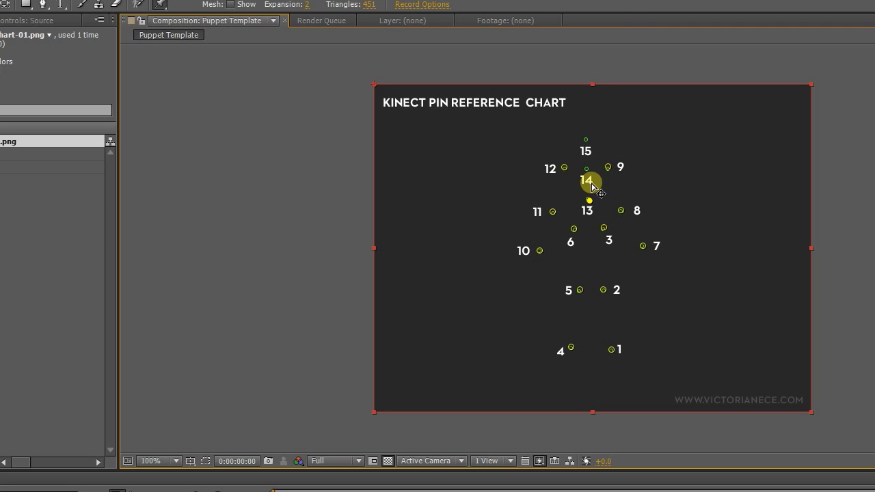
pyautogui.click(586, 171)
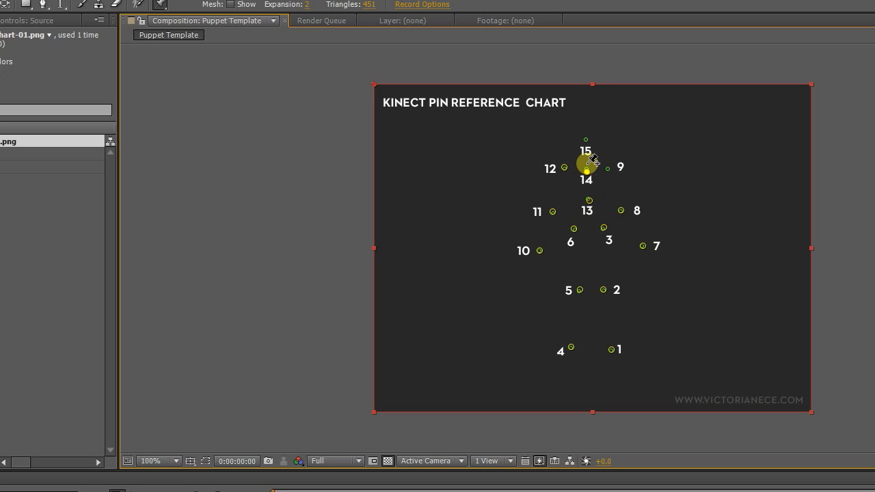
pyautogui.hotkey('ctrl', 'z')
pyautogui.click(587, 180)
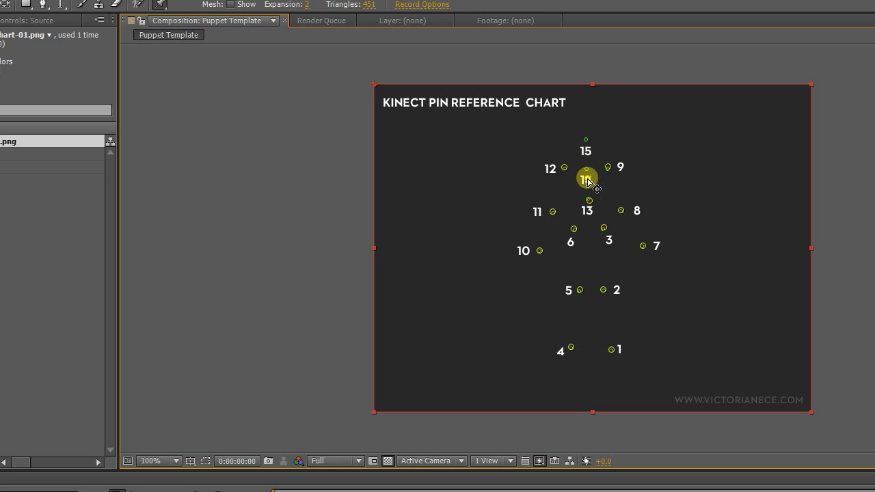
pyautogui.click(586, 141)
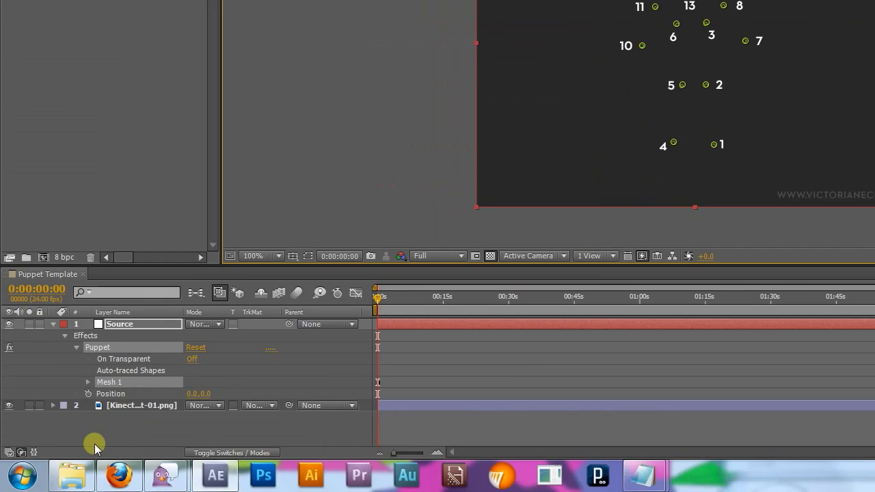
# Step: Open aeMocapData1.txt in Notepad and select all of its text
pyautogui.click(71, 485)
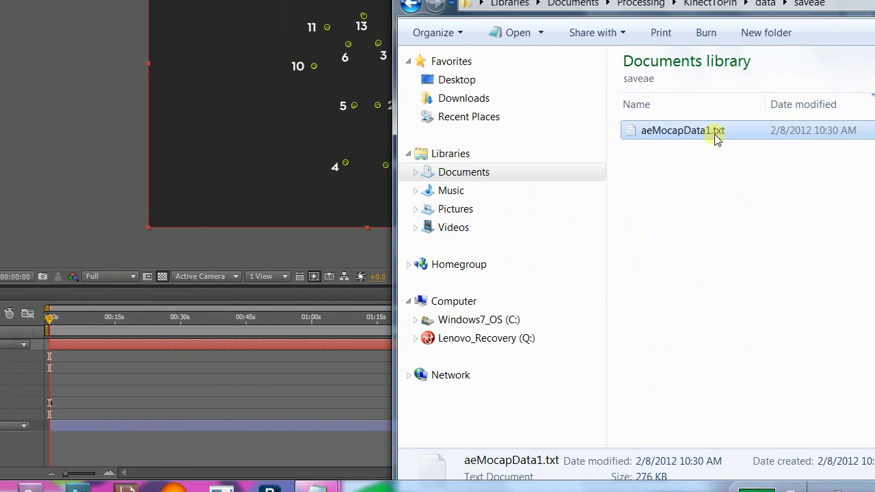
pyautogui.doubleClick(654, 136)
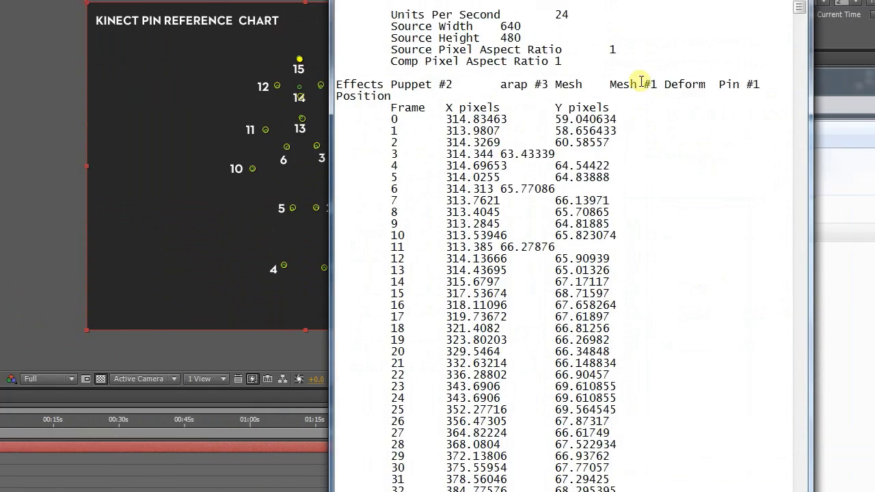
pyautogui.hotkey('ctrl', 'a')
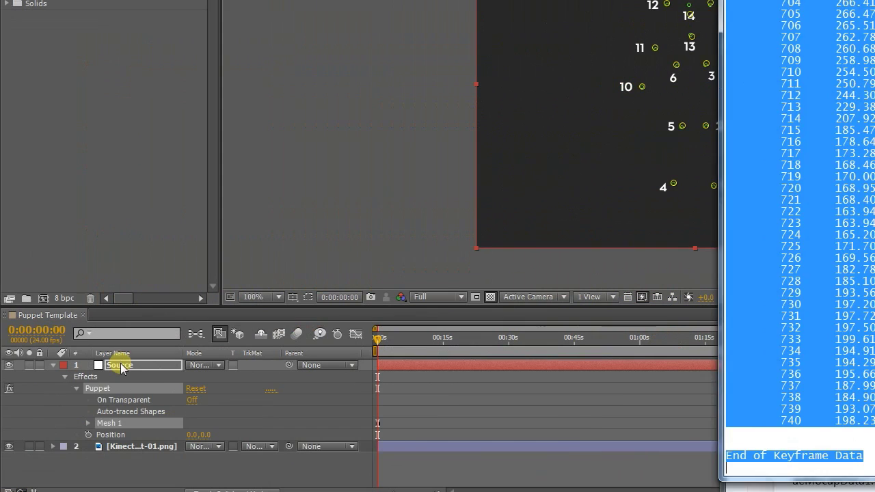
# Step: Paste the mocap data onto the Source layer's puppet pin keyframes and scrub to preview
pyautogui.click(120, 368)
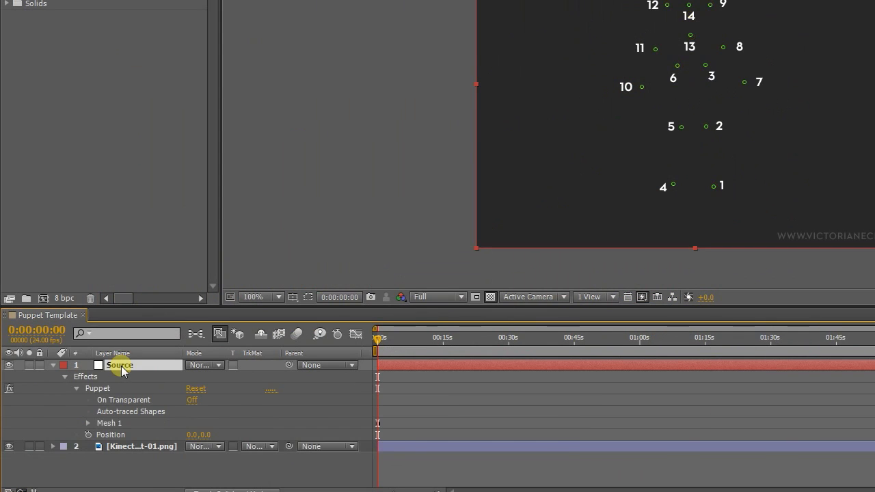
pyautogui.hotkey('ctrl', 'v')
pyautogui.press('`')
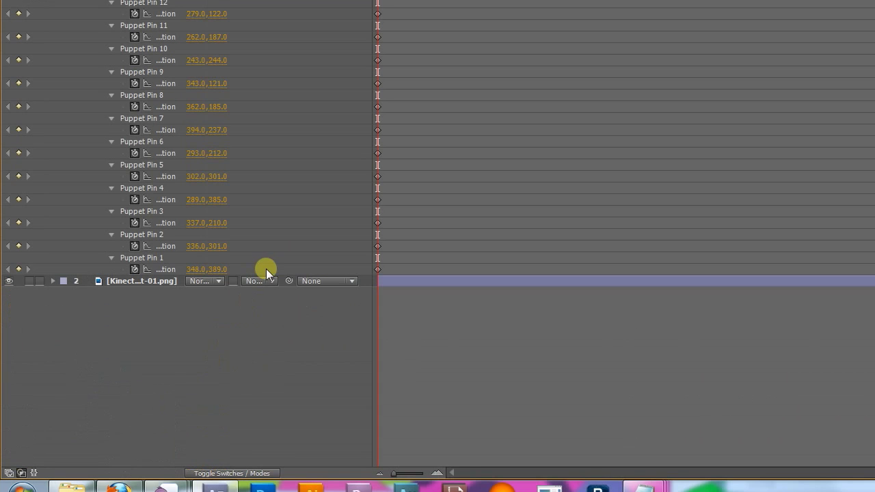
pyautogui.moveTo(266, 268); pyautogui.dragTo(159, 2)
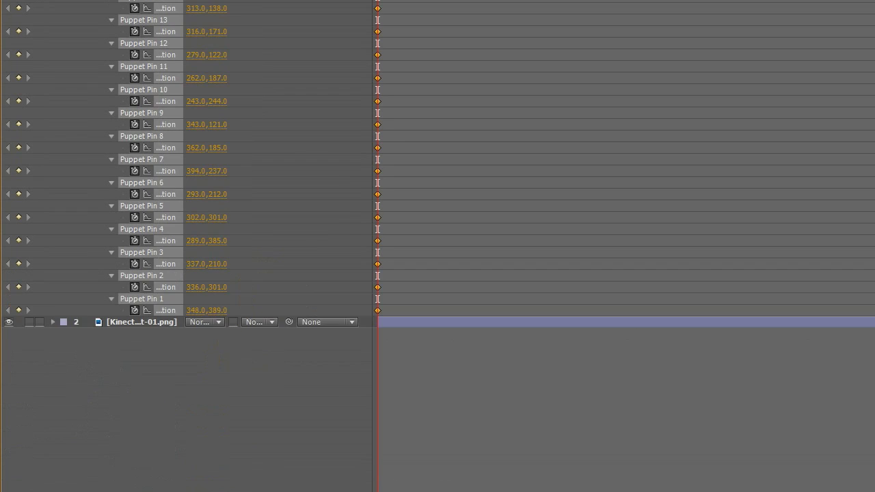
pyautogui.hotkey('ctrl', 'v')
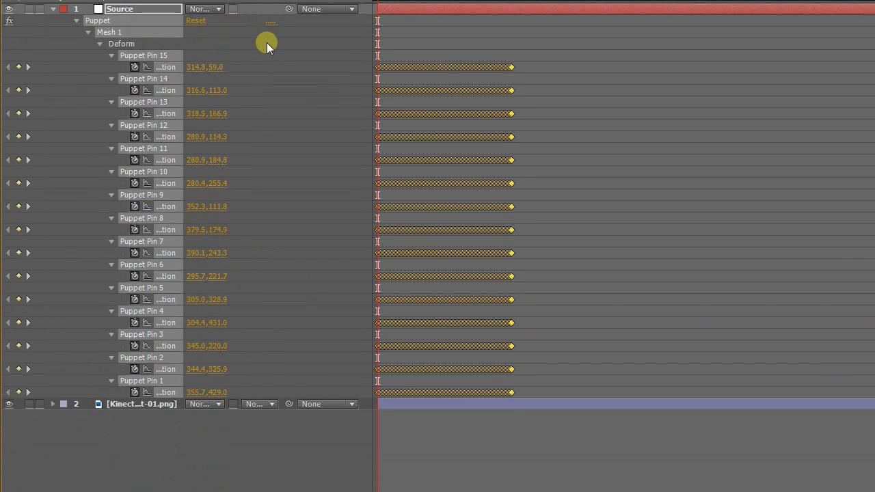
pyautogui.click(267, 43)
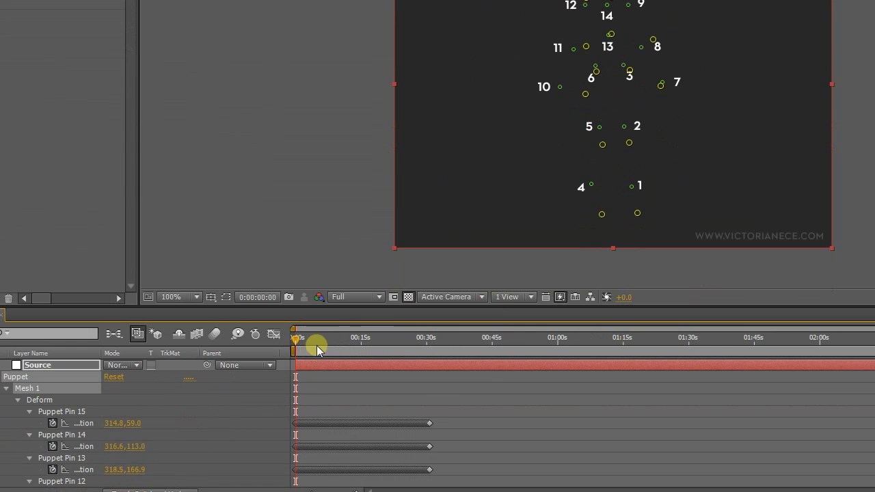
pyautogui.moveTo(316, 406); pyautogui.dragTo(374, 403)
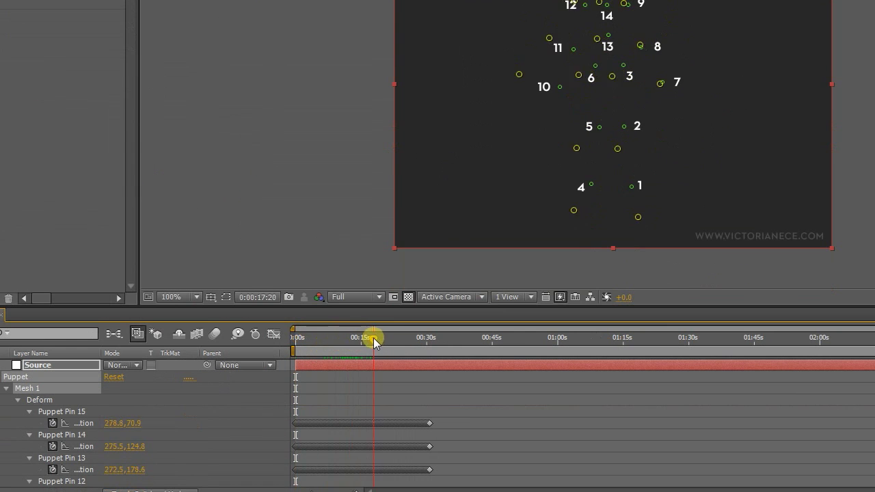
pyautogui.moveTo(374, 340); pyautogui.dragTo(274, 341)
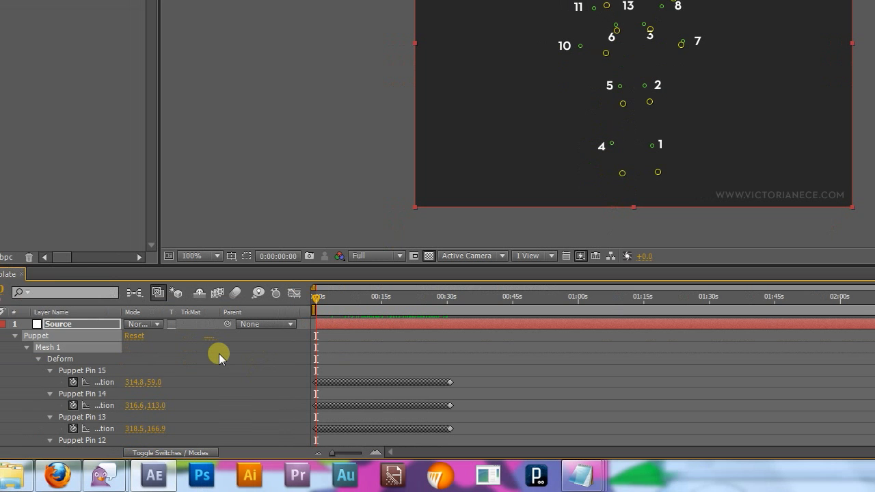
# Step: Append .smooth(.5,15) to Puppet Pin 1's position expression and select that text for reuse
pyautogui.press('`')
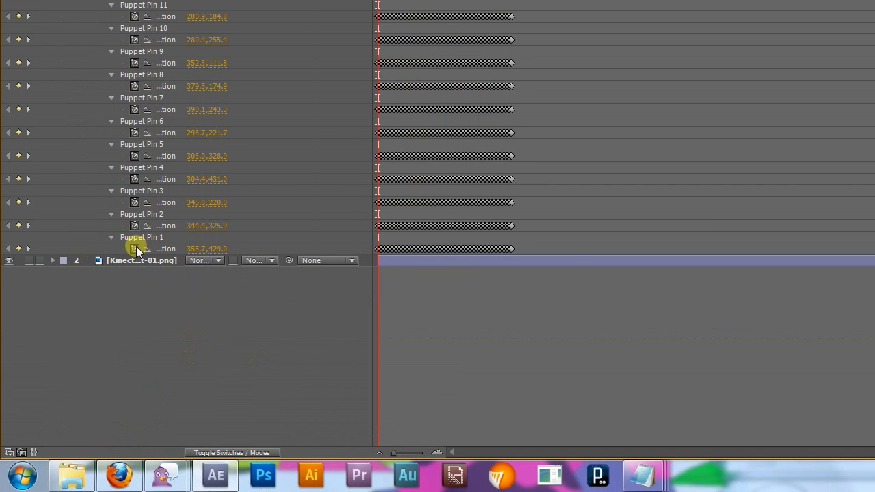
pyautogui.keyDown('alt'); pyautogui.click(136, 249); pyautogui.keyUp('alt')
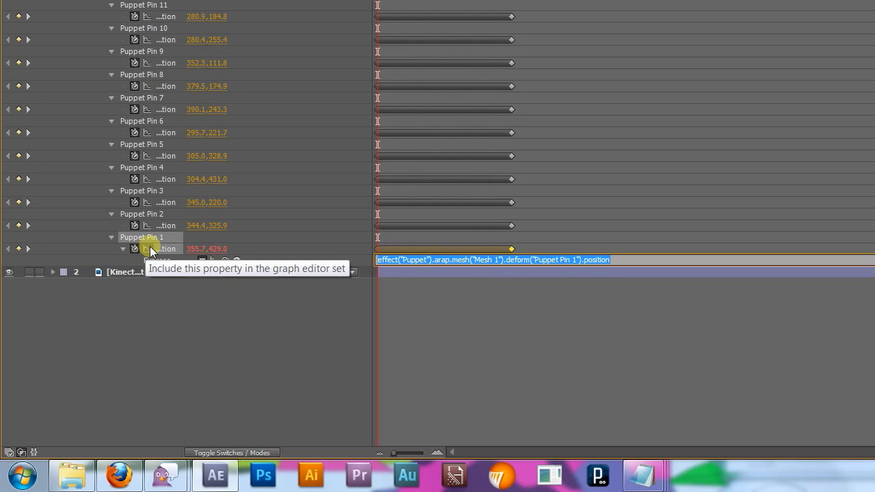
pyautogui.press('End')
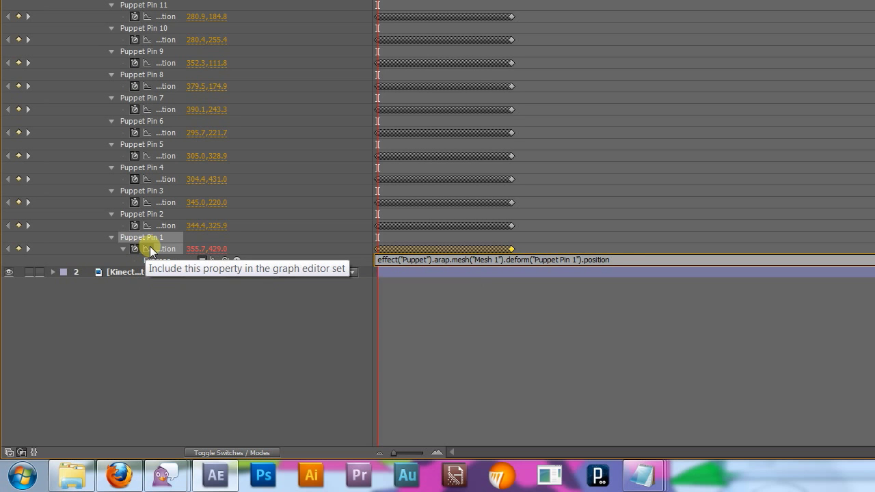
pyautogui.write('.smooth(.5,15)')
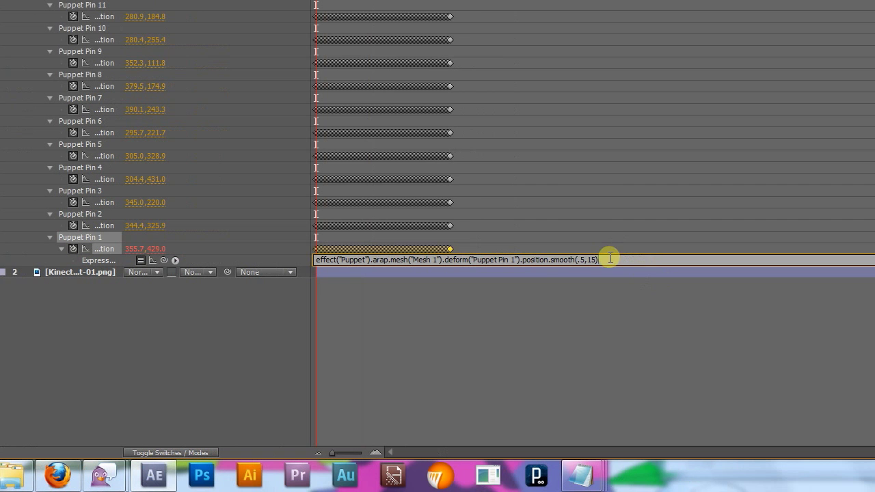
pyautogui.moveTo(630, 260); pyautogui.dragTo(571, 263)
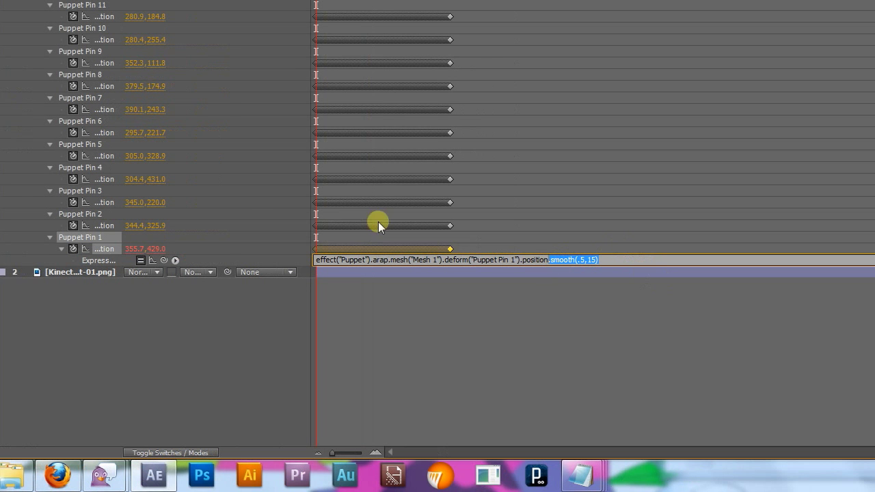
# Step: Add position expressions ending in .smooth(.5,15) to Puppet Pins 2 through 4
pyautogui.click(73, 227)
pyautogui.keyDown('alt'); pyautogui.click(135, 227); pyautogui.keyUp('alt')
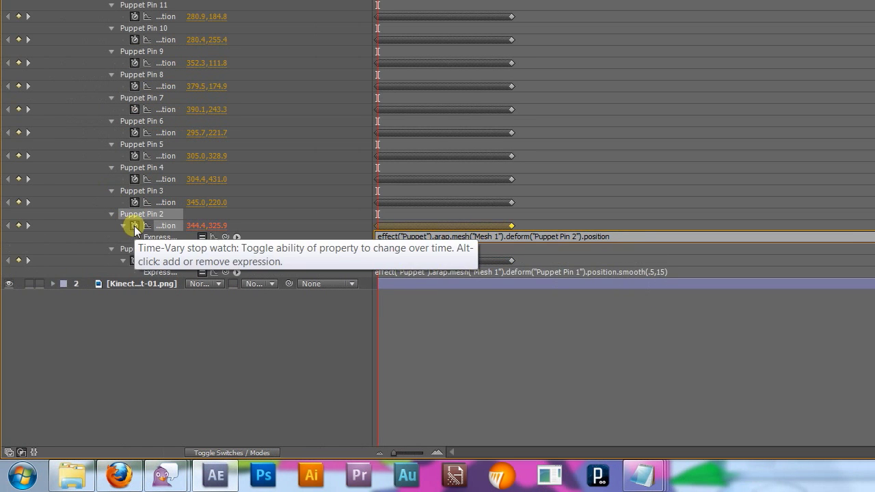
pyautogui.write('.smooth(.5,15)')
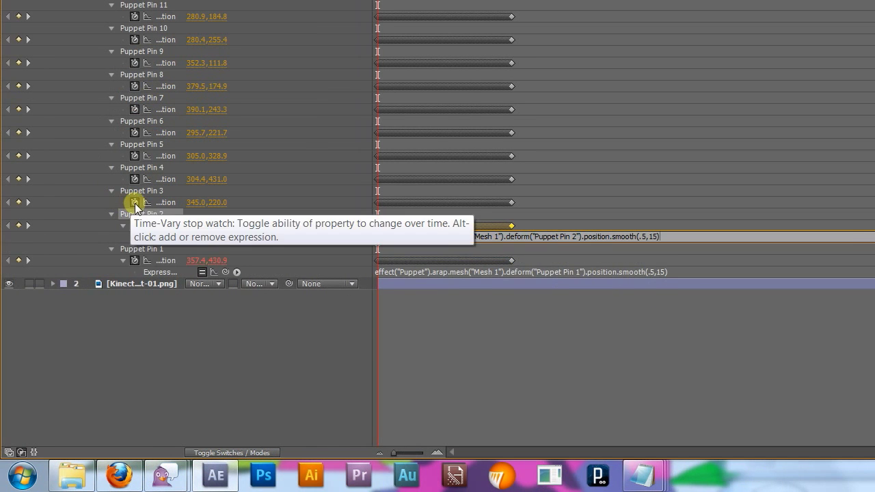
pyautogui.keyDown('alt'); pyautogui.click(134, 204); pyautogui.keyUp('alt')
pyautogui.press('End')
pyautogui.write('.smooth(.5,15)')
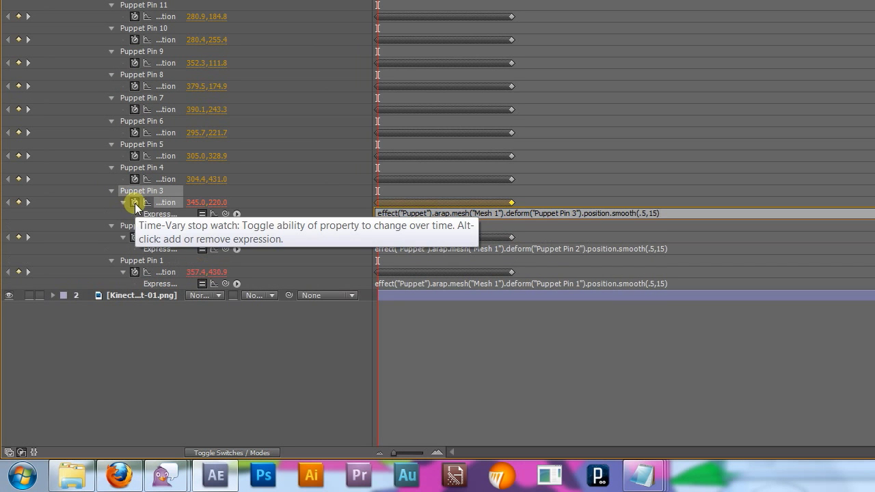
pyautogui.keyDown('alt'); pyautogui.click(135, 179); pyautogui.keyUp('alt')
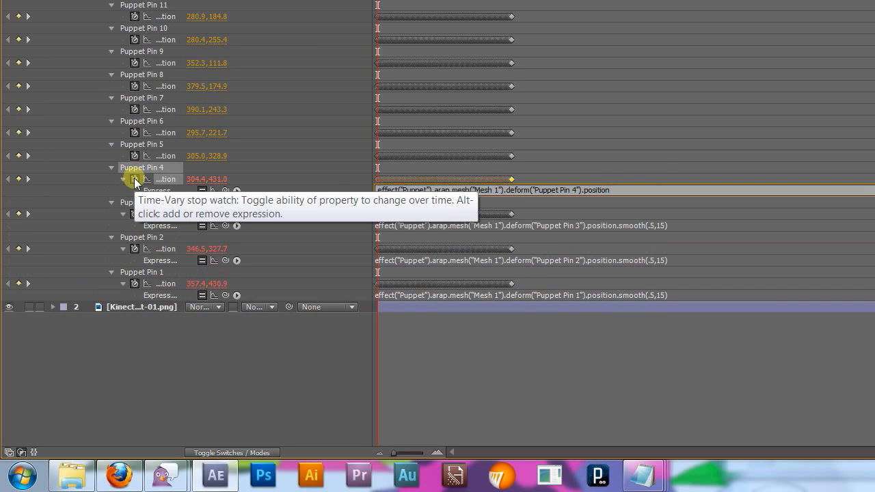
pyautogui.write('.smooth(.5,15)')
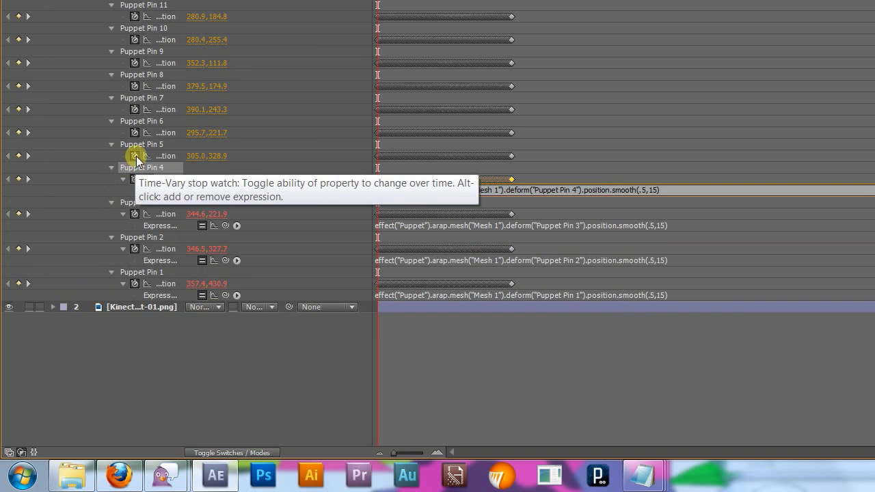
# Step: Add .smooth(.5,15) position expressions to Puppet Pins 5 through 7
pyautogui.keyDown('alt'); pyautogui.click(135, 156); pyautogui.keyUp('alt')
pyautogui.write('.smooth(.5,15)')
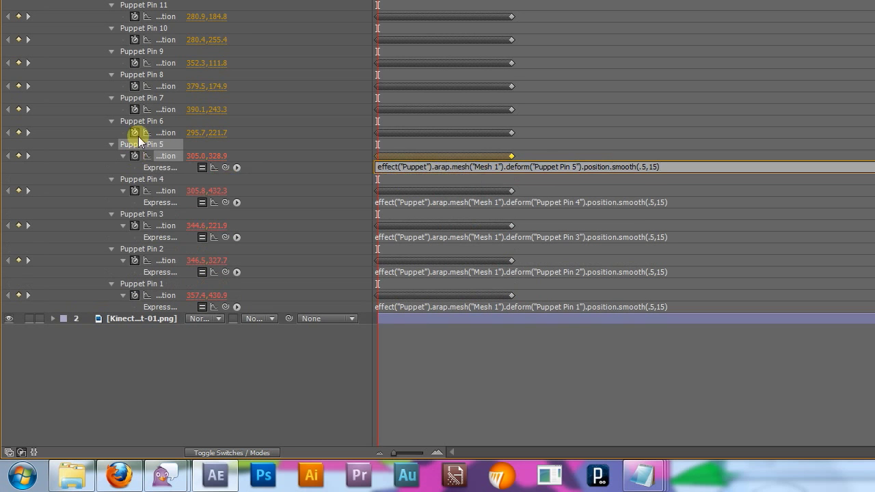
pyautogui.keyDown('alt'); pyautogui.click(135, 133); pyautogui.keyUp('alt')
pyautogui.write('.smooth(.5,15)')
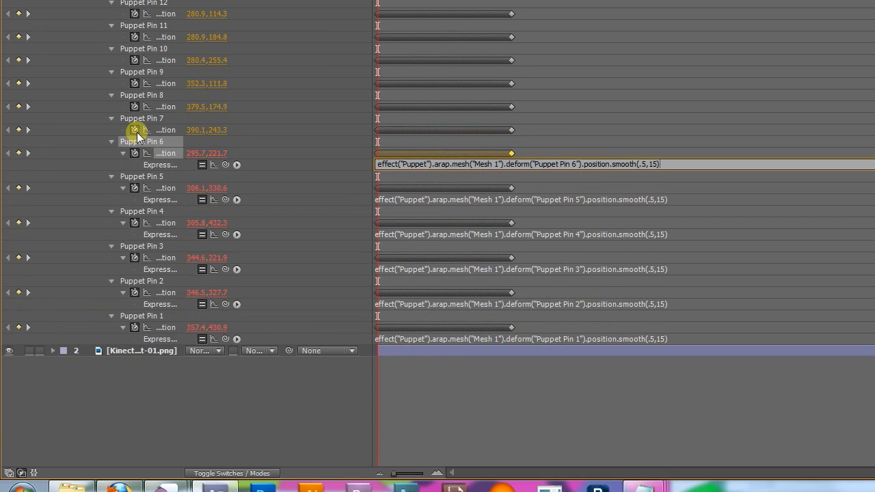
pyautogui.keyDown('alt'); pyautogui.click(135, 110); pyautogui.keyUp('alt')
pyautogui.press('End')
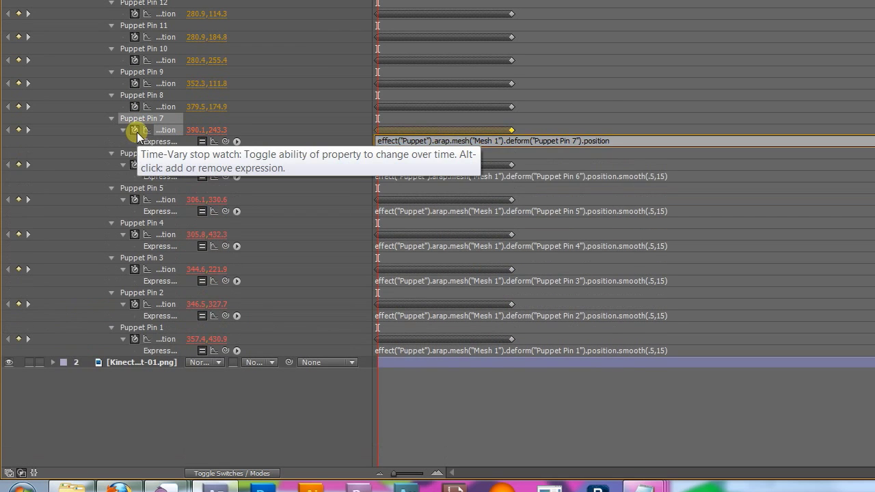
pyautogui.write('.smooth(.5,15)')
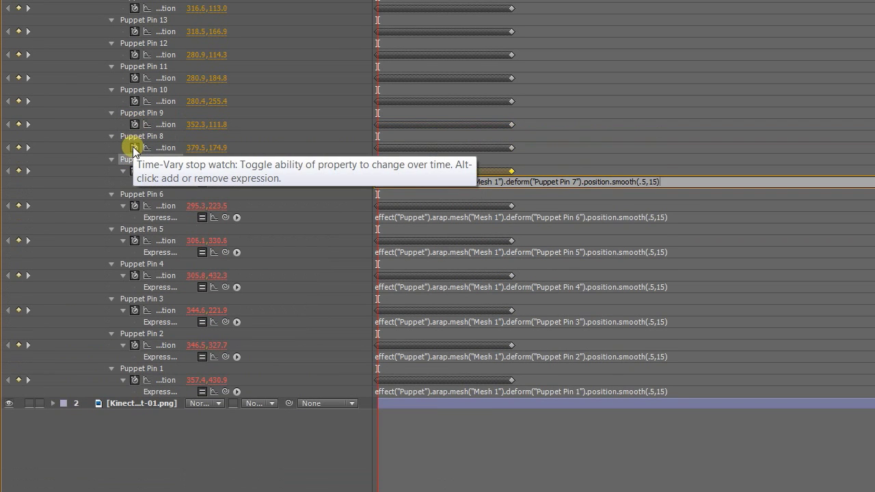
# Step: Add .smooth(.5,15) position expressions to Puppet Pins 8 through 10
pyautogui.keyDown('alt'); pyautogui.click(135, 147); pyautogui.keyUp('alt')
pyautogui.press('End')
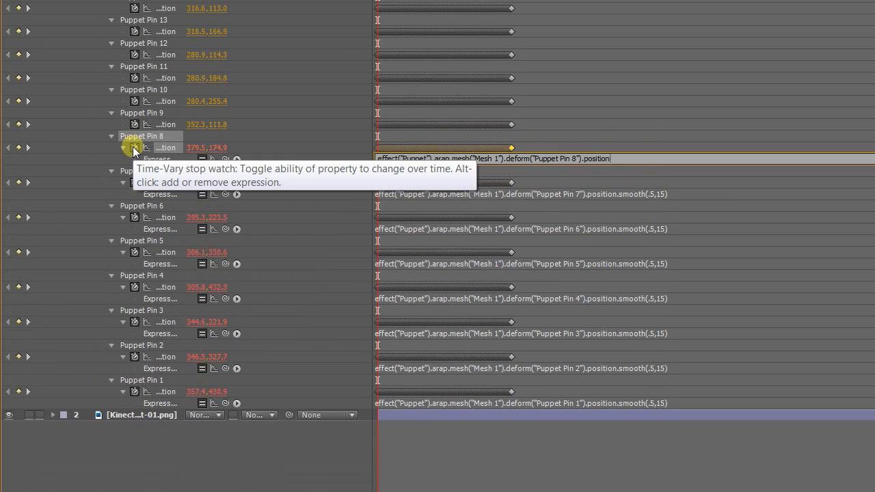
pyautogui.write('.smooth(.5,15)')
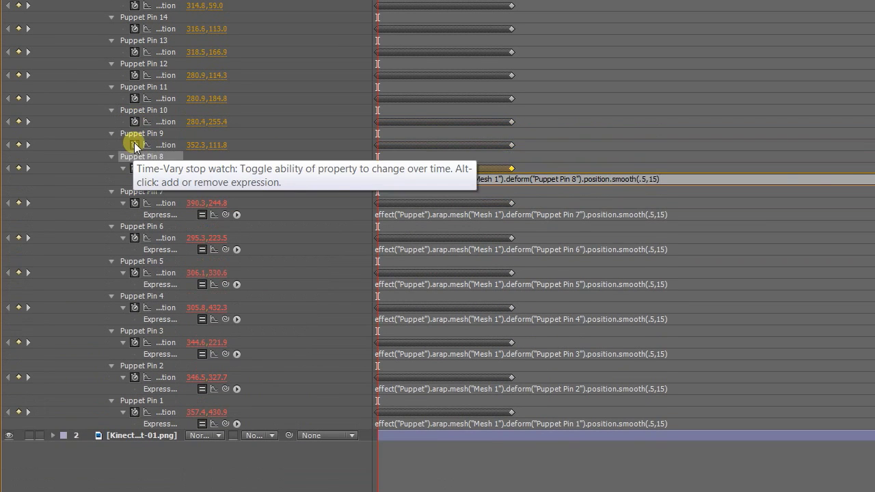
pyautogui.keyDown('alt'); pyautogui.click(135, 125); pyautogui.keyUp('alt')
pyautogui.press('End')
pyautogui.write('.smooth(.5,15)')
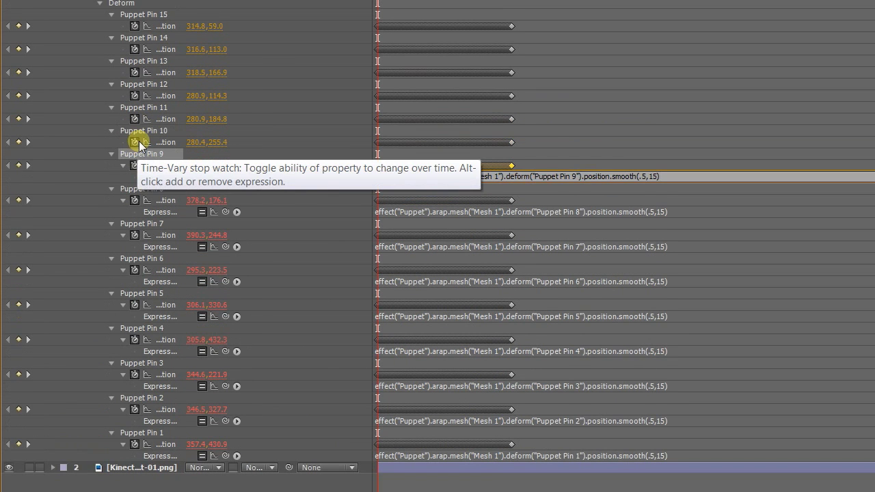
pyautogui.keyDown('alt'); pyautogui.click(139, 141); pyautogui.keyUp('alt')
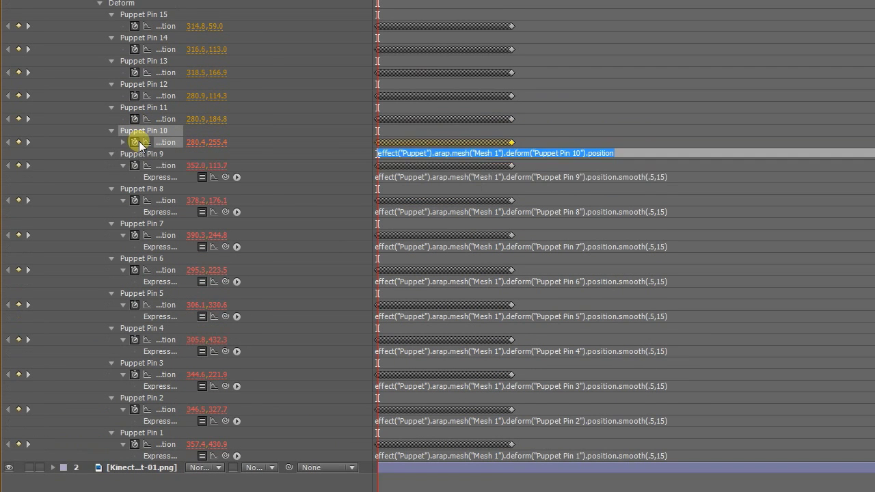
pyautogui.press('End')
pyautogui.write('.smooth(.5,15)')
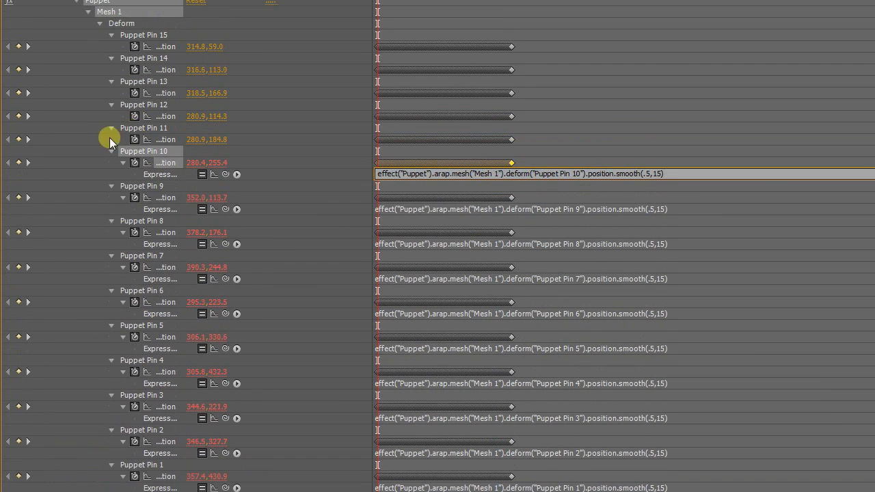
# Step: Add .smooth(.5,15) position expressions to Puppet Pins 11 through 13
pyautogui.keyDown('alt'); pyautogui.click(133, 139); pyautogui.keyUp('alt')
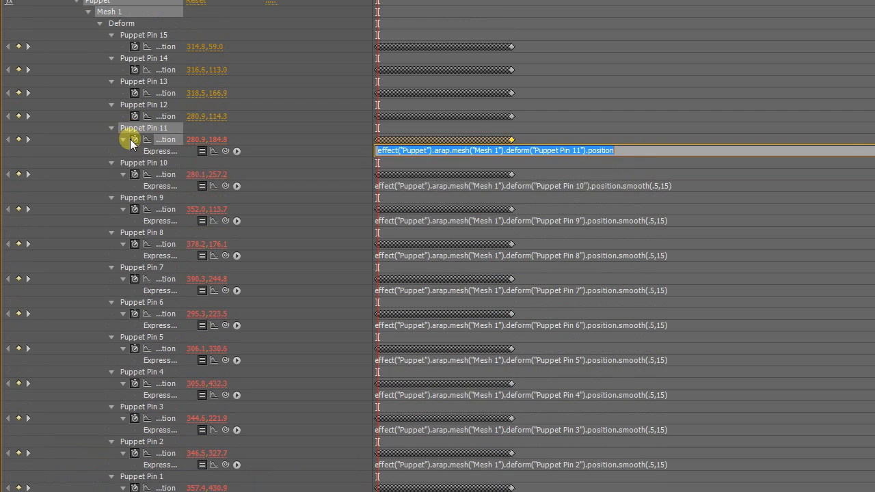
pyautogui.press('End')
pyautogui.write('.smooth(.5,15)')
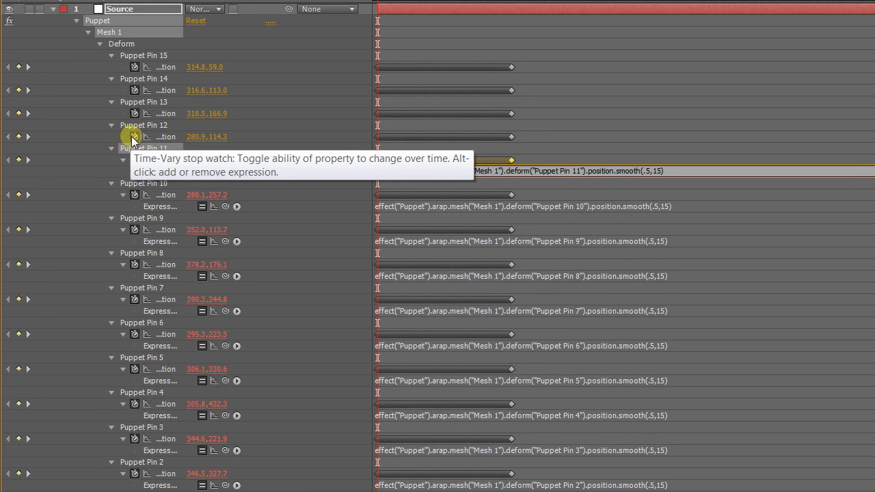
pyautogui.keyDown('alt'); pyautogui.click(135, 116); pyautogui.keyUp('alt')
pyautogui.press('End')
pyautogui.write('.smooth(.5,15)')
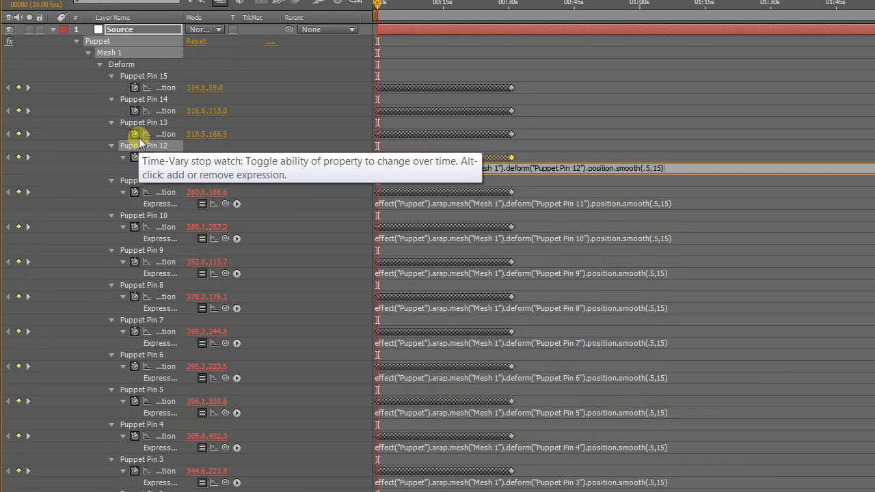
pyautogui.keyDown('alt'); pyautogui.click(135, 134); pyautogui.keyUp('alt')
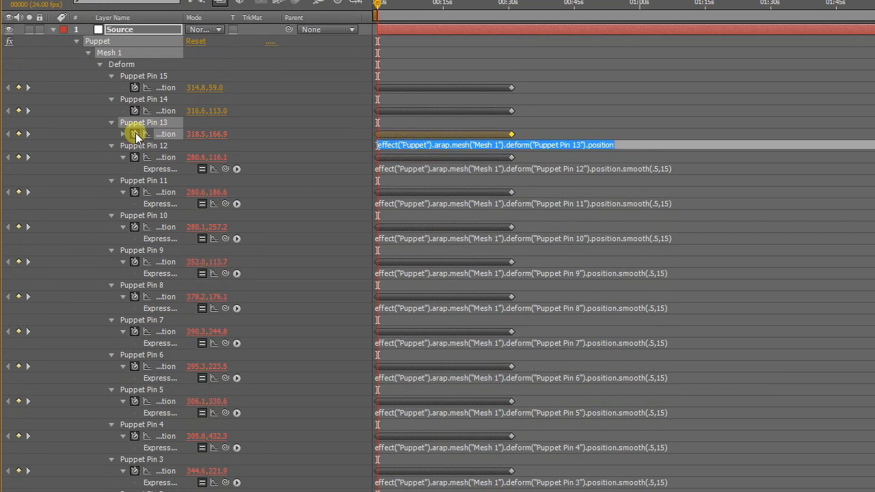
pyautogui.press('End')
pyautogui.write('.smooth(.5,15)')
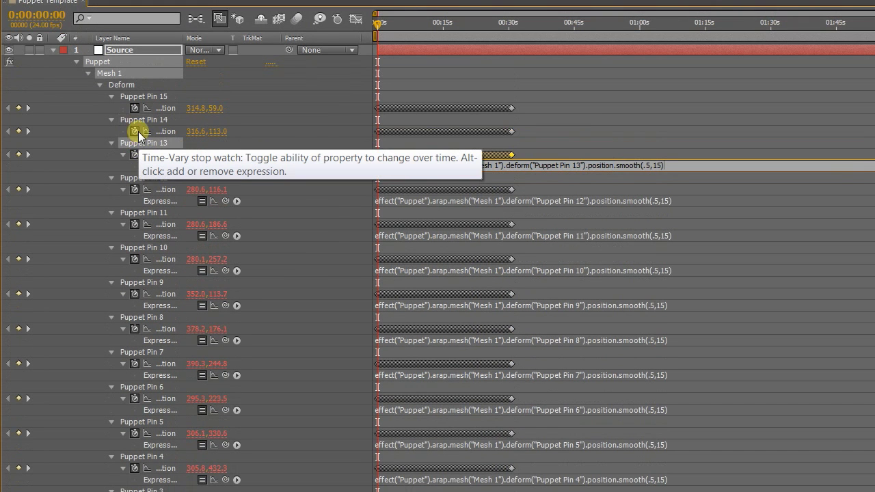
# Step: Add .smooth(.5,15) position expressions to Puppet Pins 14 and 15
pyautogui.keyDown('alt'); pyautogui.click(136, 111); pyautogui.keyUp('alt')
pyautogui.press('End')
pyautogui.write('.smooth(.5,15)')
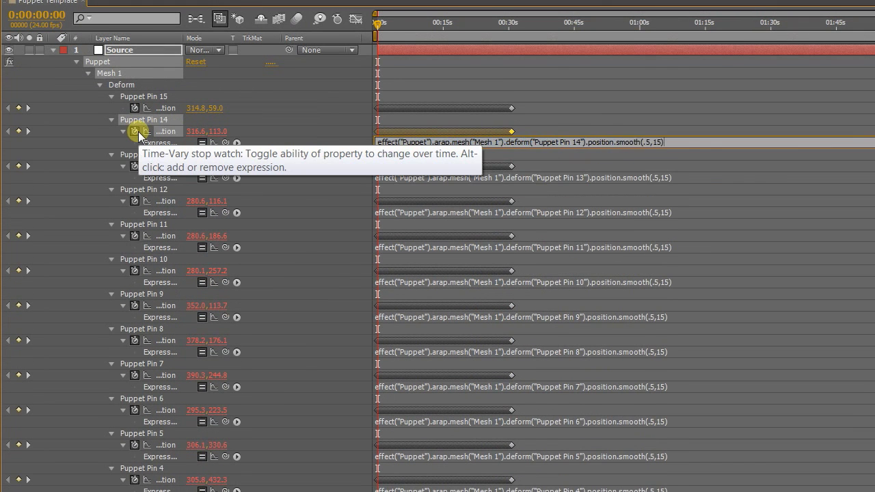
pyautogui.keyDown('alt'); pyautogui.click(134, 129); pyautogui.keyUp('alt')
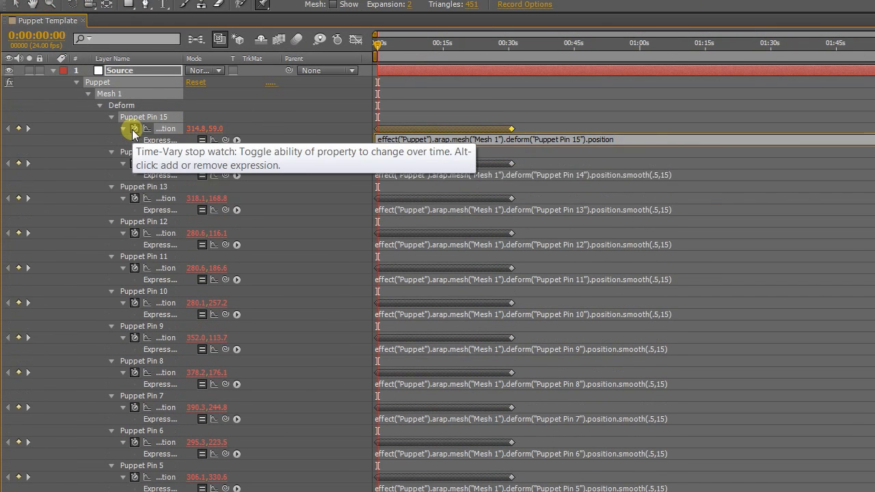
pyautogui.press('End')
pyautogui.write('.smooth(.5,15)')
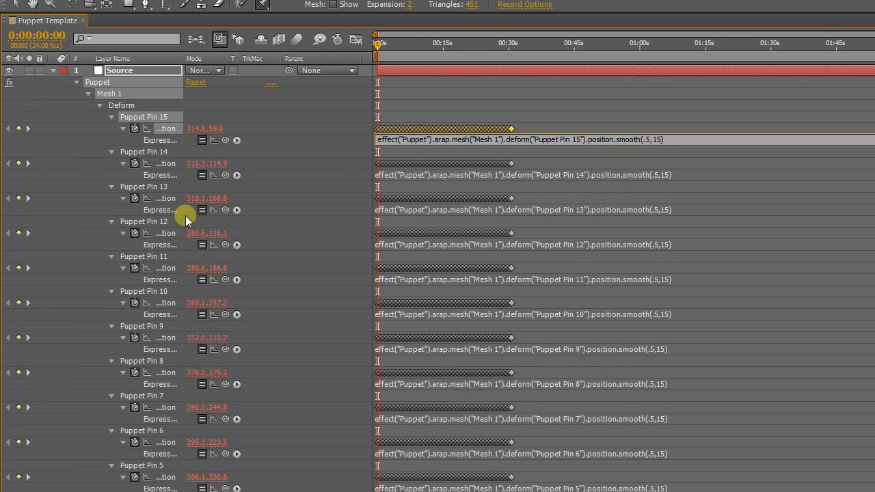
# Step: Show Pin 10's position curves in the Graph Editor and zoom in to compare smoothed versus raw
pyautogui.click(278, 256)
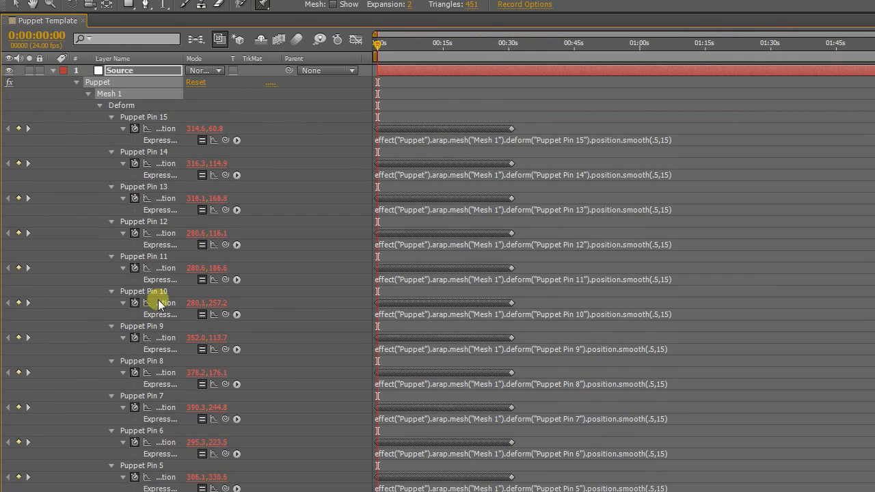
pyautogui.click(213, 315)
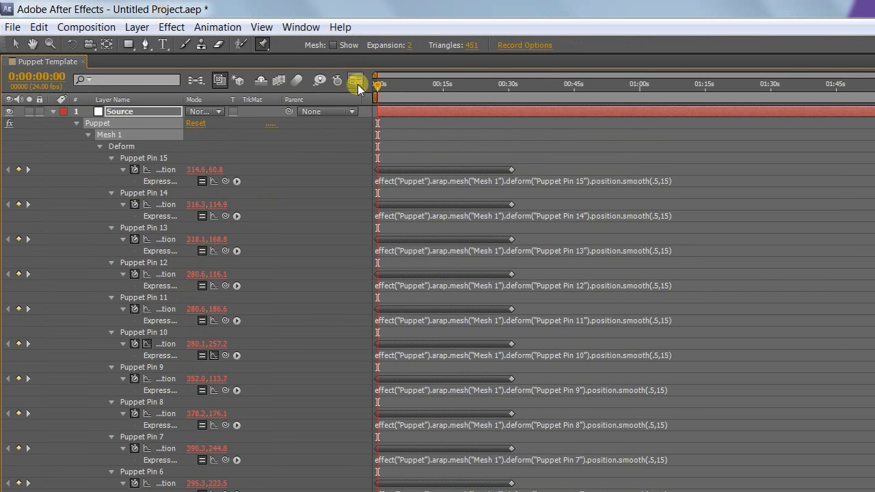
pyautogui.click(356, 81)
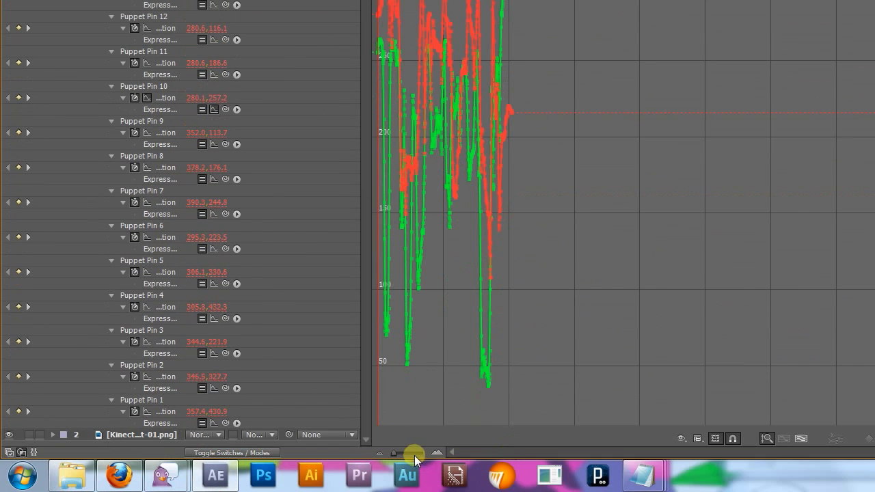
pyautogui.moveTo(414, 456); pyautogui.dragTo(422, 451)
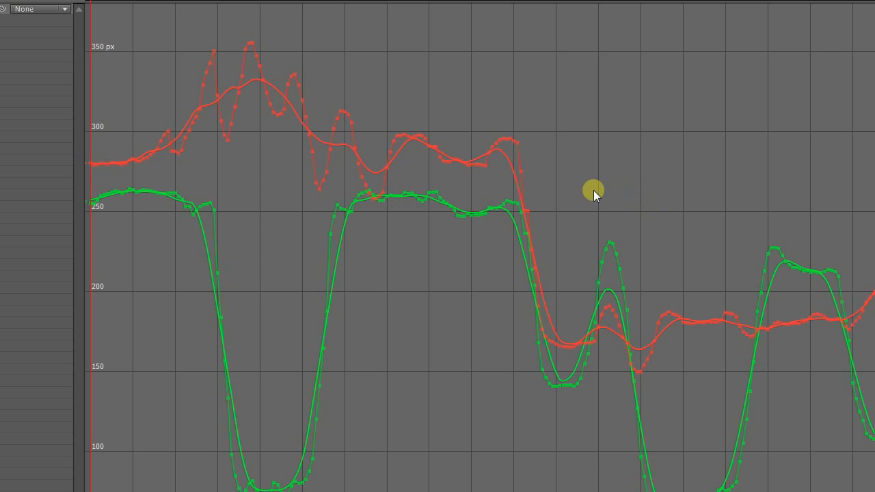
pyautogui.moveTo(483, 156)
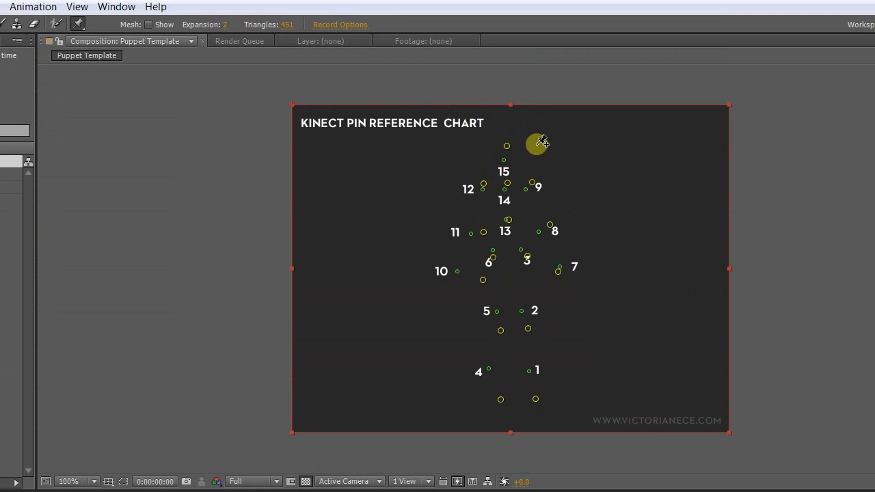
# Step: Add a new null object layer named 'Invert Pins'
pyautogui.press('v')
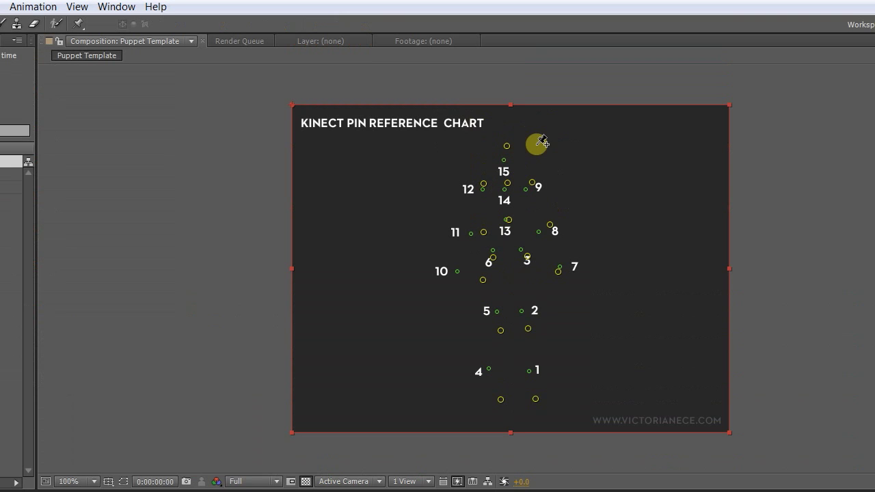
pyautogui.click(137, 28)
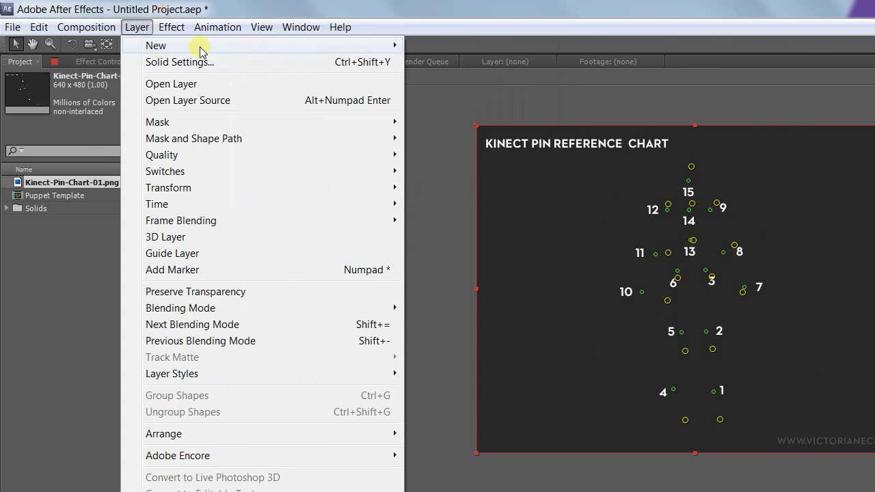
pyautogui.moveTo(200, 49)
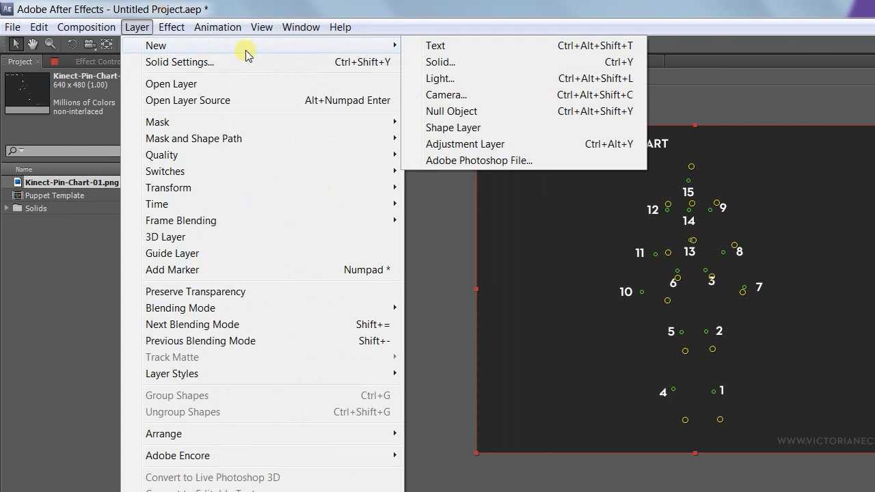
pyautogui.click(471, 113)
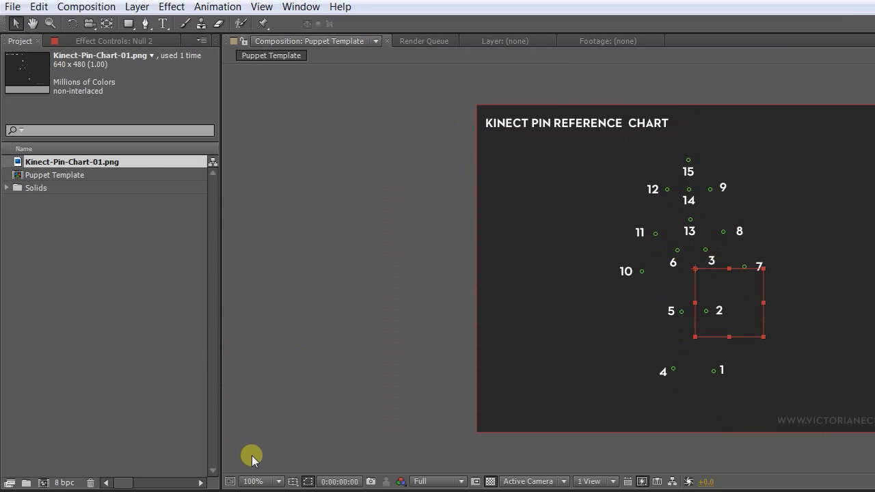
pyautogui.write('Inver')
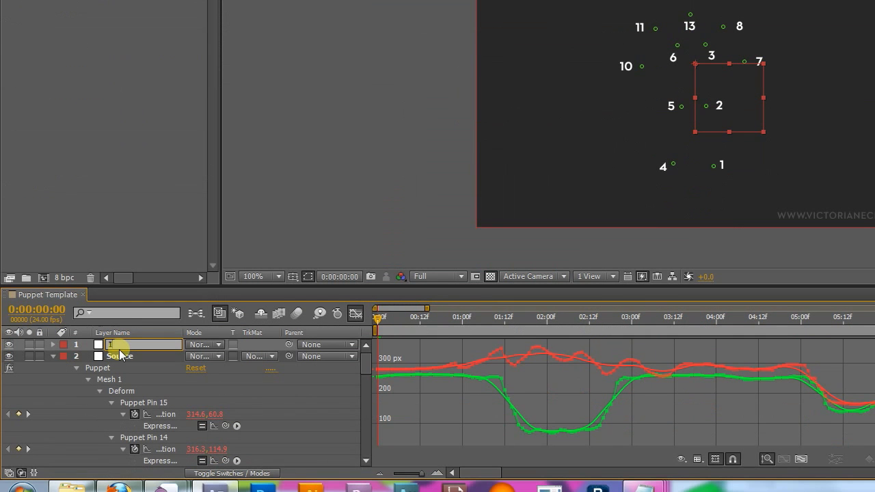
pyautogui.write('t Pins')
pyautogui.press('Return')
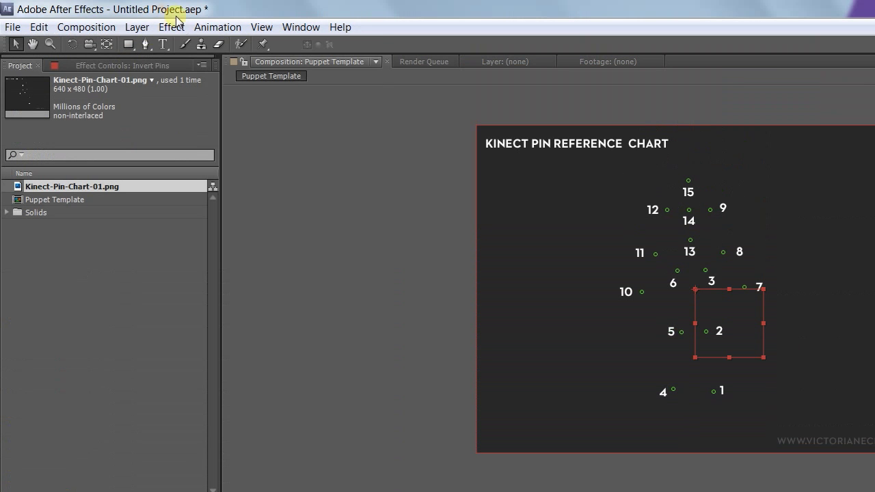
# Step: Apply a Checkbox Control to the null and rename it 'Invert Pins?'
pyautogui.click(170, 27)
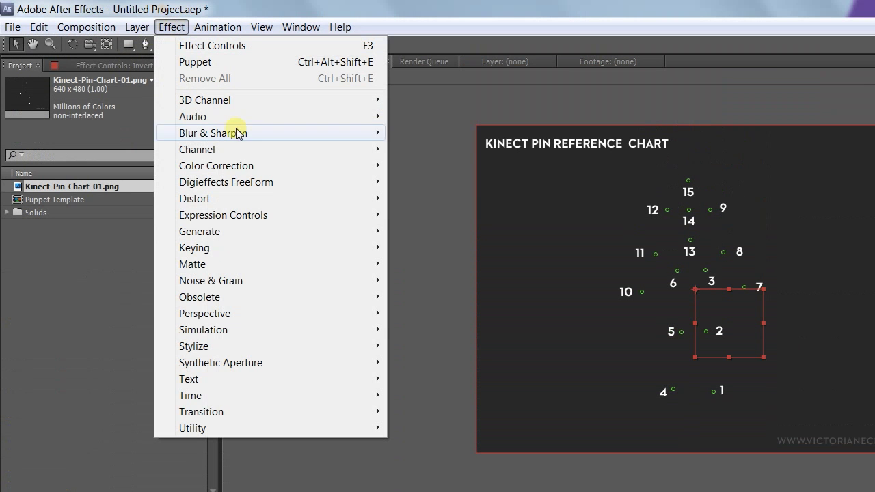
pyautogui.moveTo(255, 225)
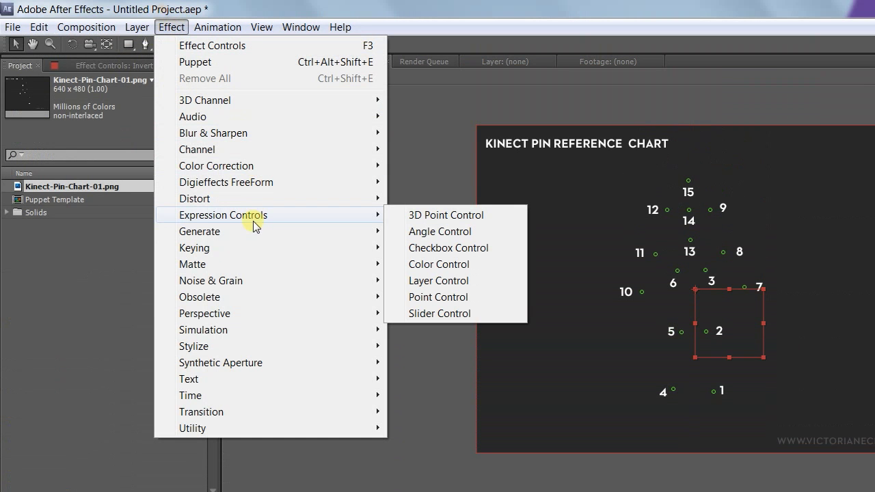
pyautogui.click(424, 249)
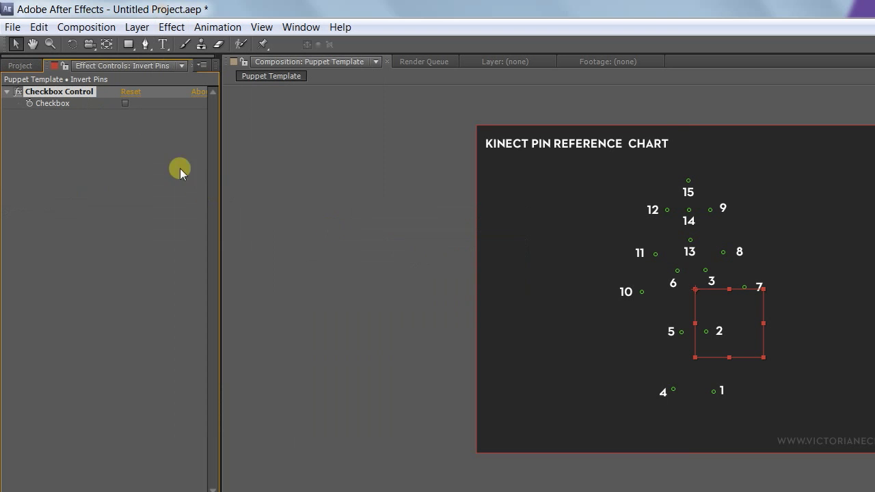
pyautogui.press('Return')
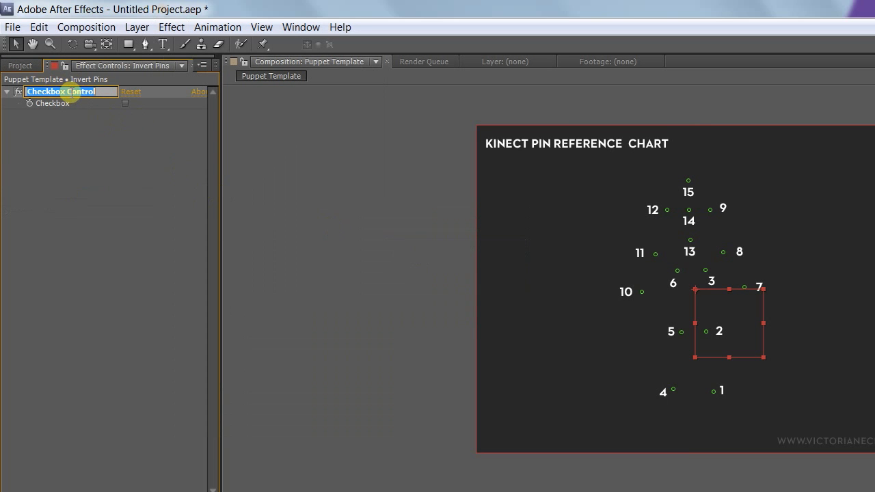
pyautogui.write('Invert Pins')
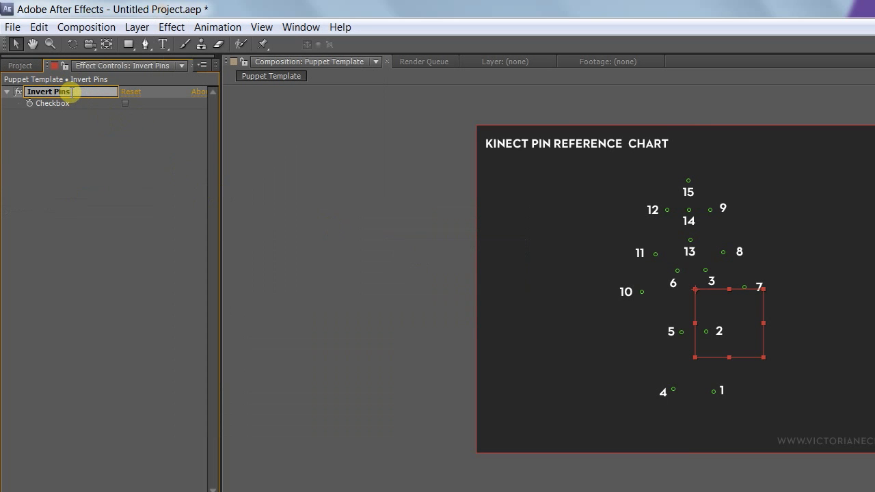
pyautogui.write('?')
pyautogui.press('Return')
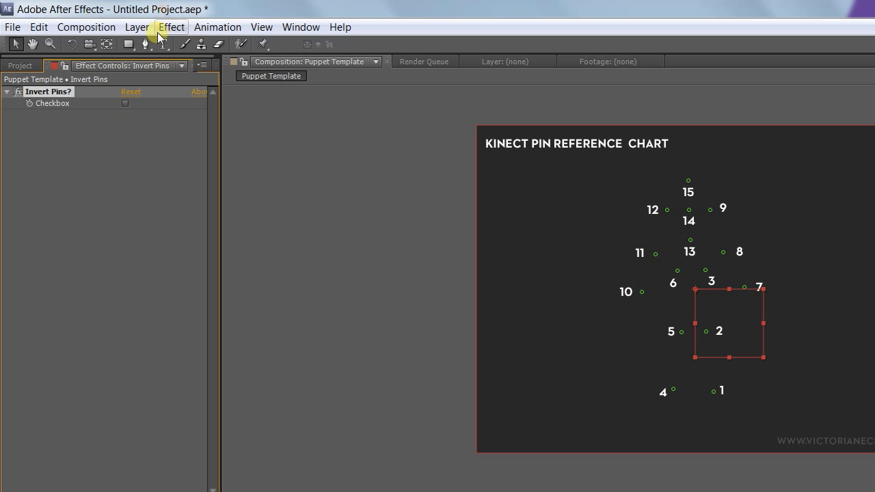
# Step: Add another null object layer and set its Position to 0, 0
pyautogui.click(136, 27)
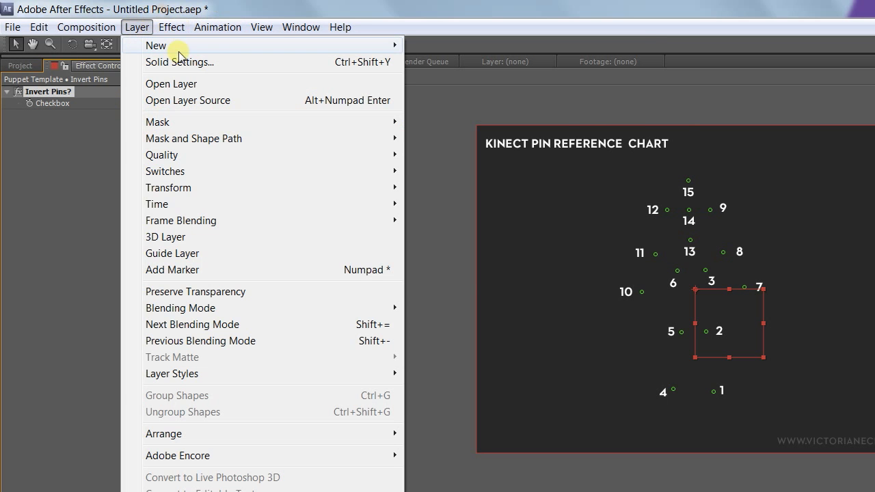
pyautogui.moveTo(278, 48)
pyautogui.click(426, 111)
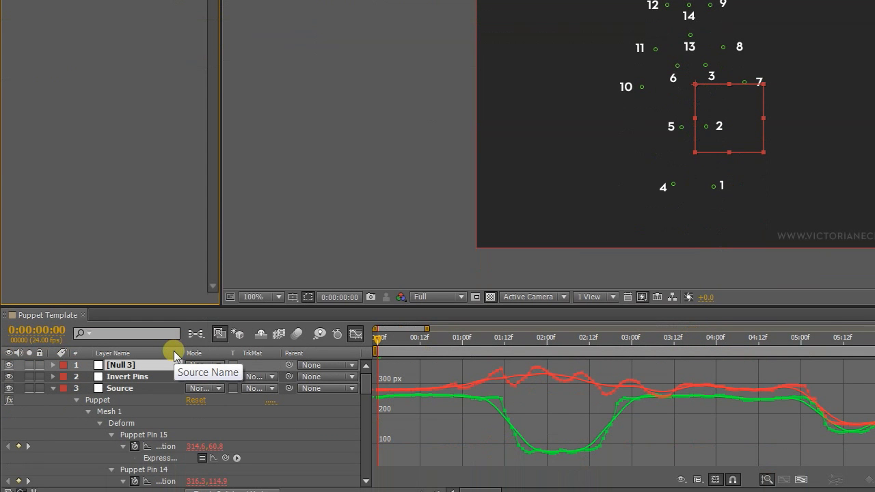
pyautogui.press('p')
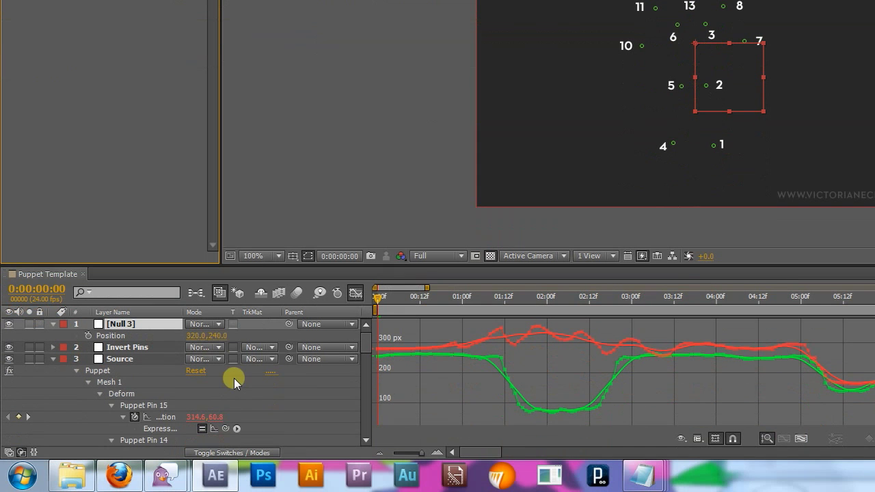
pyautogui.click(197, 336)
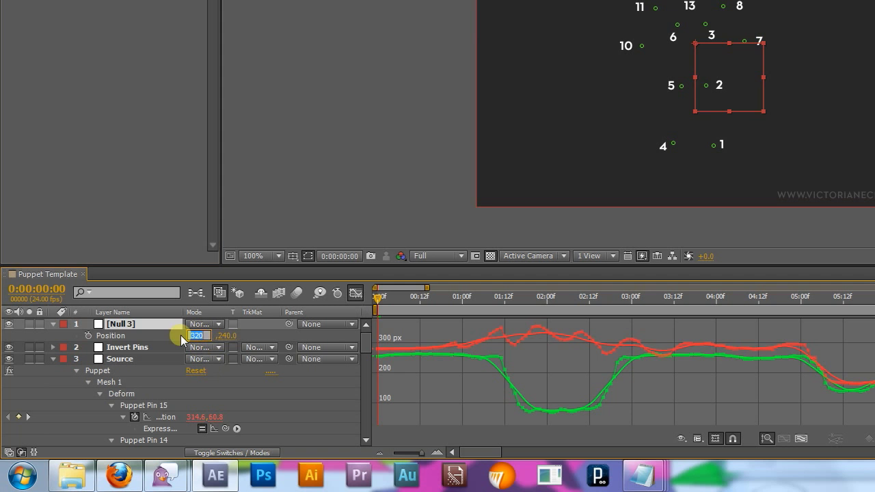
pyautogui.write('0')
pyautogui.press('Tab')
pyautogui.write('0')
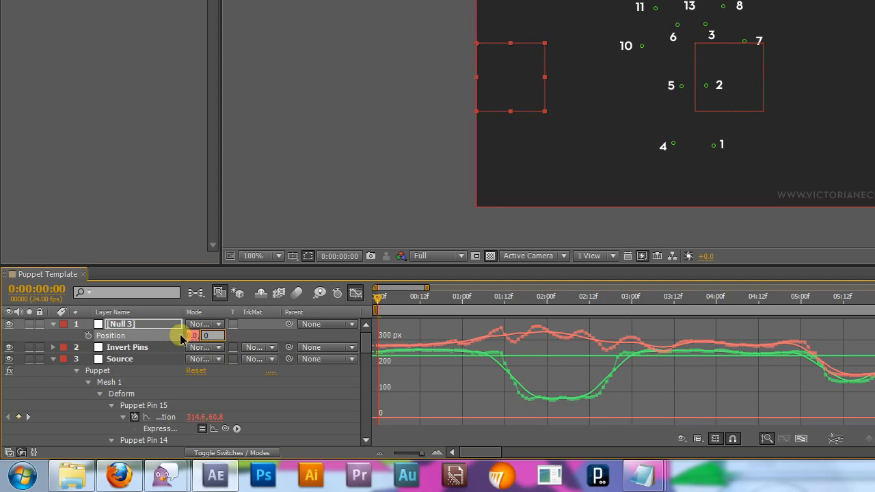
pyautogui.press('Return')
pyautogui.click(356, 294)
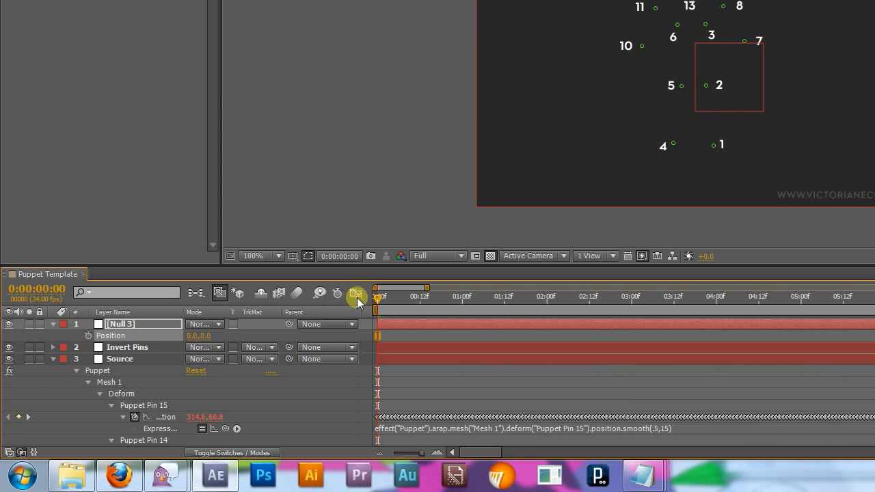
# Step: Resize the Null 3 solid to 640 × 480 pixels
pyautogui.click(151, 325)
pyautogui.hotkey('ctrl', 'shift', 'y')
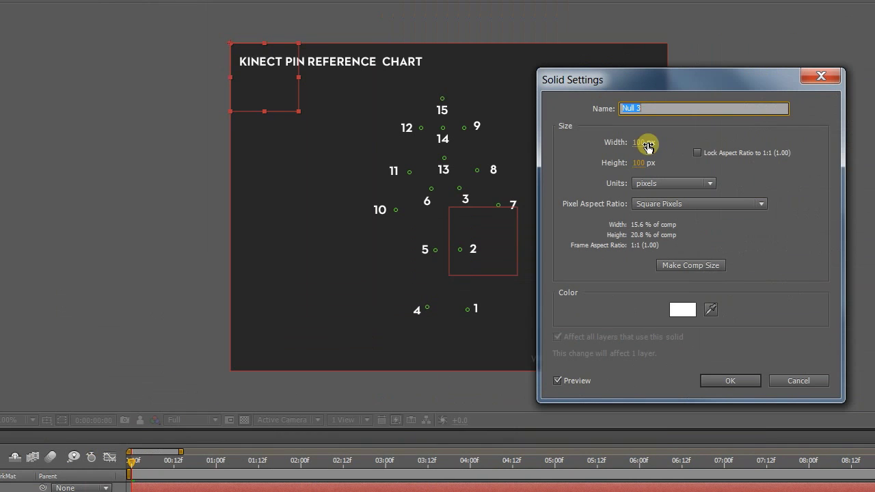
pyautogui.doubleClick(643, 143)
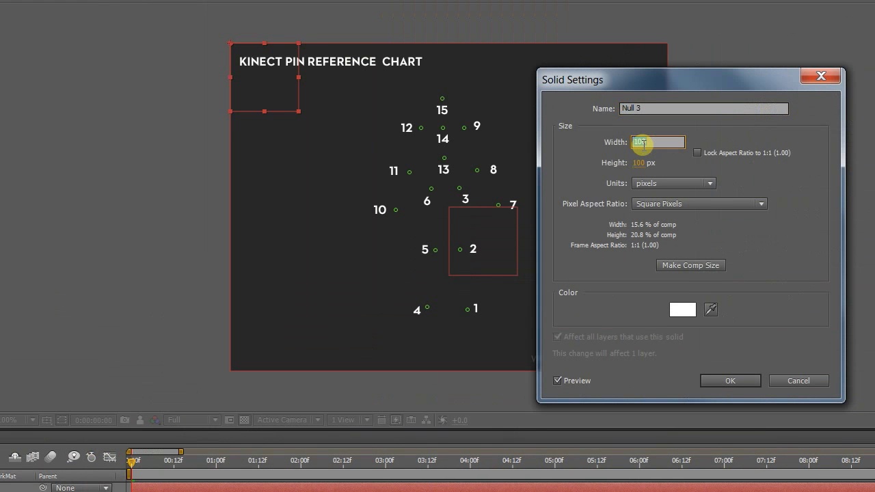
pyautogui.write('640')
pyautogui.press('Tab')
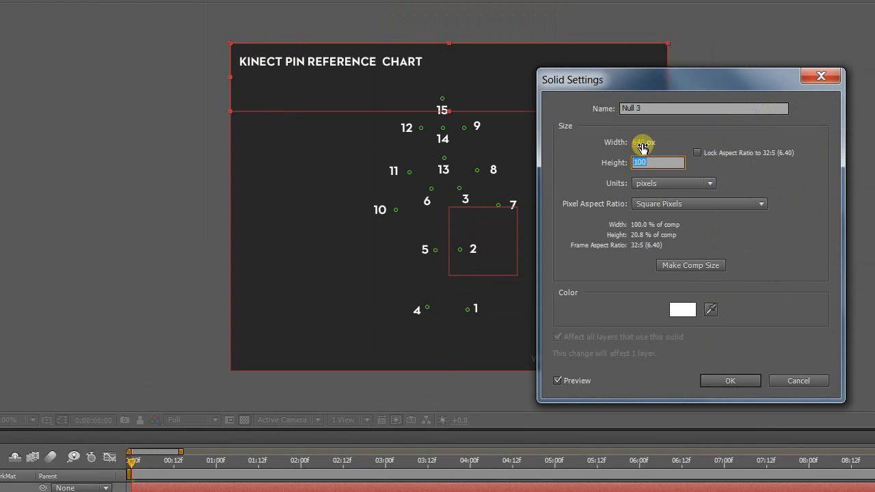
pyautogui.write('480')
pyautogui.press('Return')
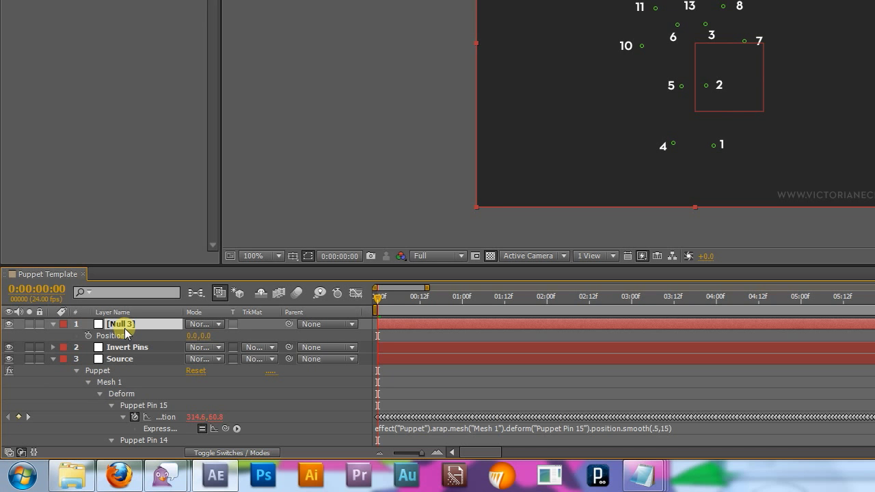
# Step: Rename the Null 3 layer to leftLeg
pyautogui.press('Return')
pyautogui.write('left')
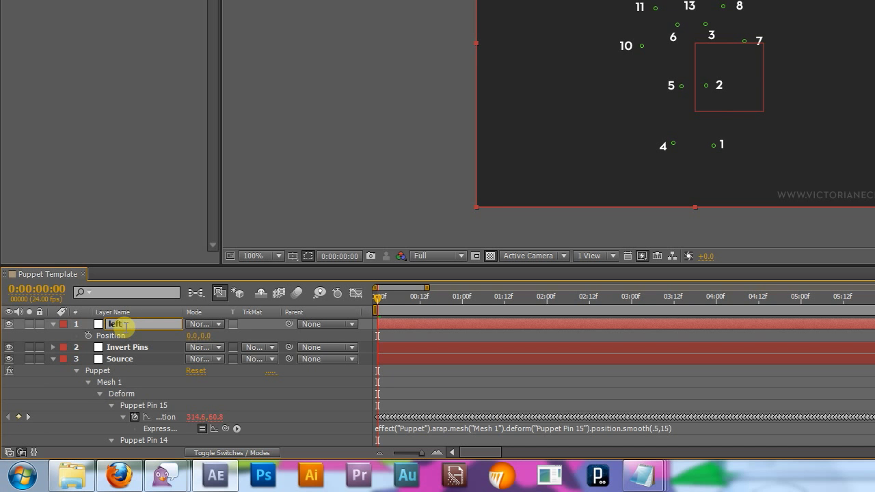
pyautogui.write('Leg')
pyautogui.press('Return')
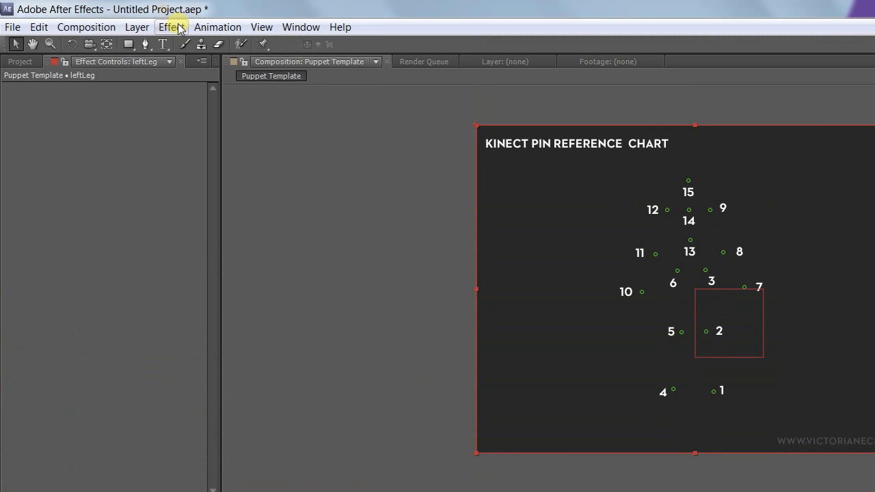
# Step: Add a Point Control effect named leftAnkle and expand its Point property
pyautogui.click(177, 27)
pyautogui.moveTo(255, 215)
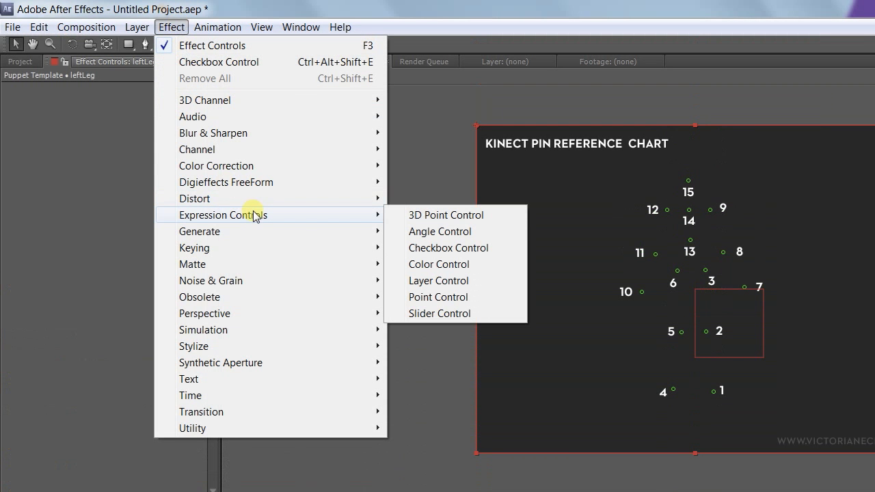
pyautogui.click(439, 297)
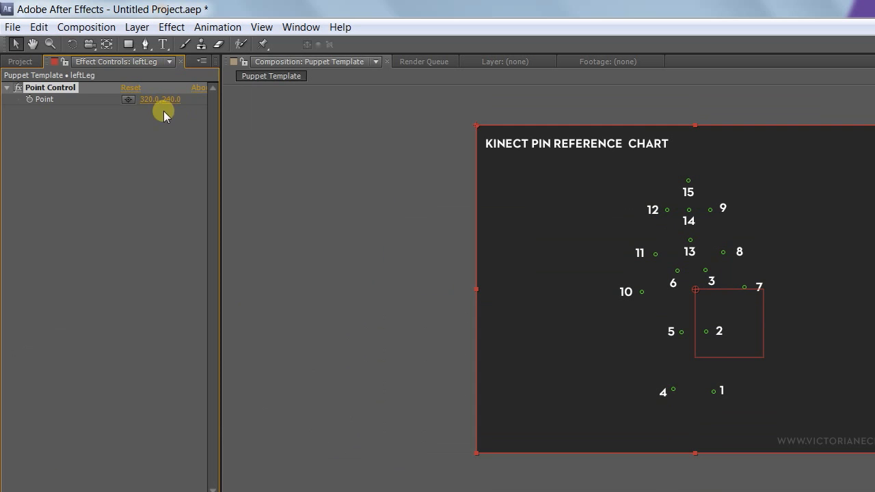
pyautogui.press('Return')
pyautogui.write('leftAnke')
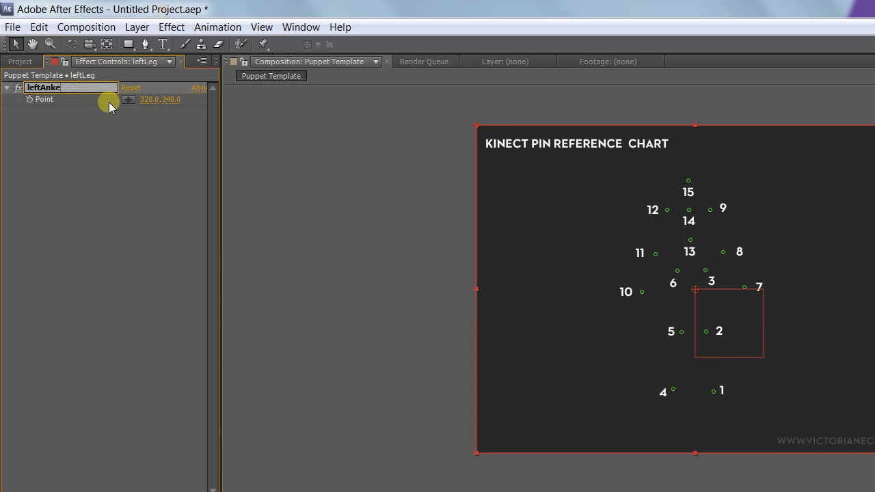
pyautogui.press('BackSpace')
pyautogui.write('le')
pyautogui.press('Return')
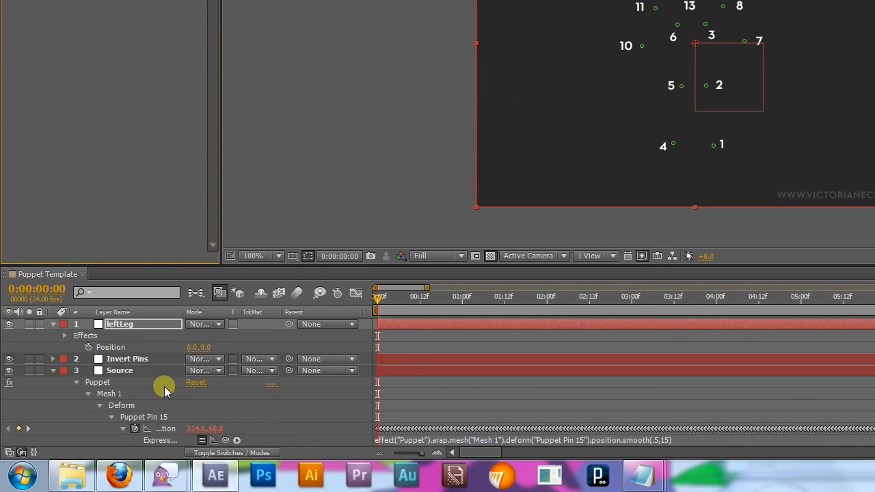
pyautogui.press('`')
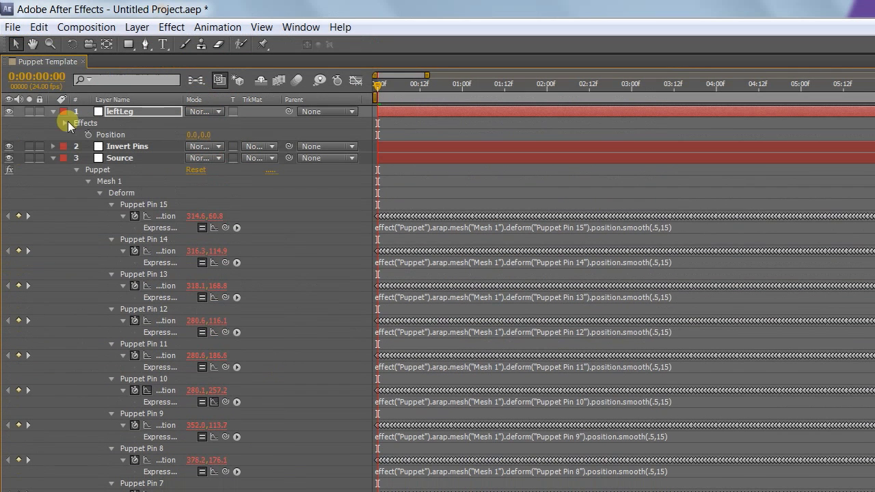
pyautogui.click(68, 124)
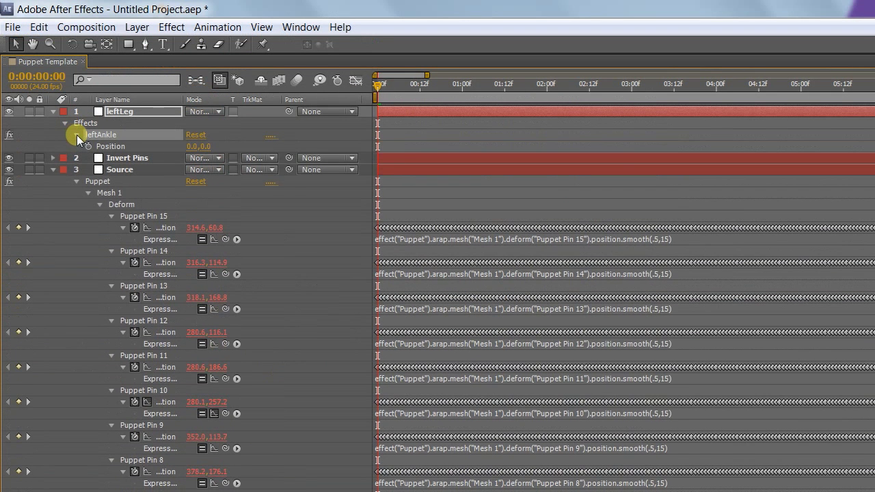
pyautogui.click(77, 135)
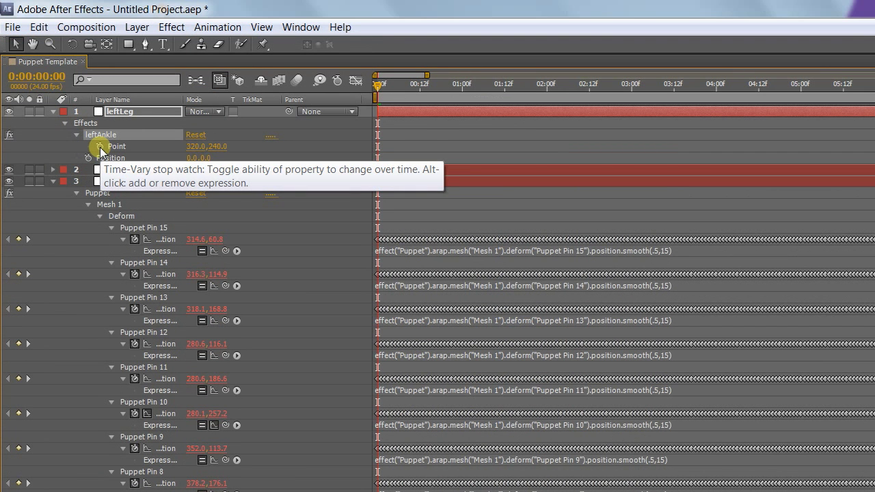
# Step: Start the leftAnkle Point expression with if(Invert Pins? Checkbox == false)
pyautogui.keyDown('alt'); pyautogui.click(100, 147); pyautogui.keyUp('alt')
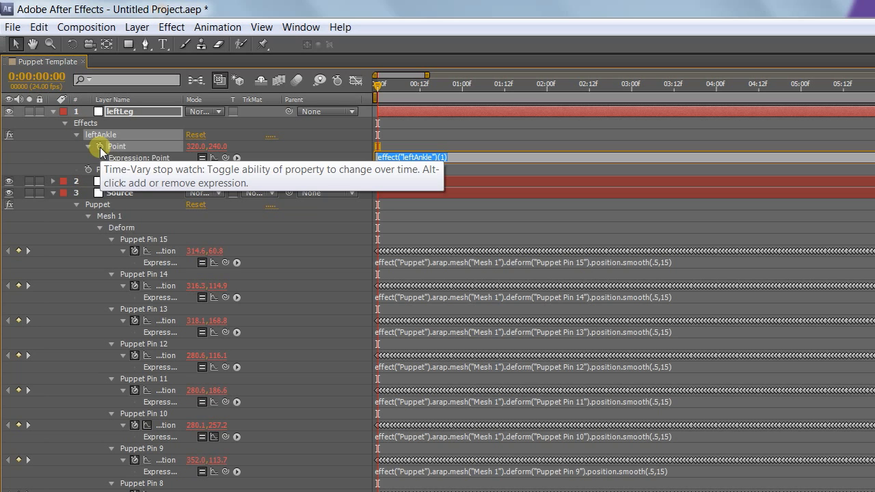
pyautogui.write('if')
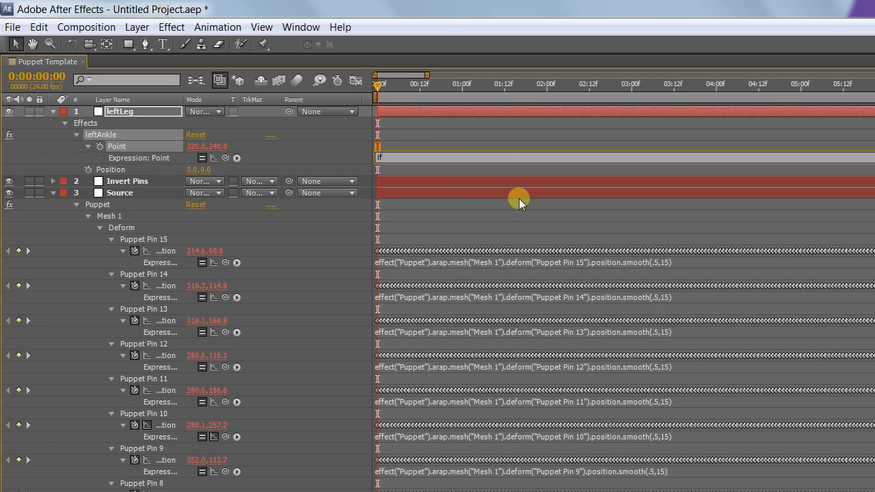
pyautogui.write('(')
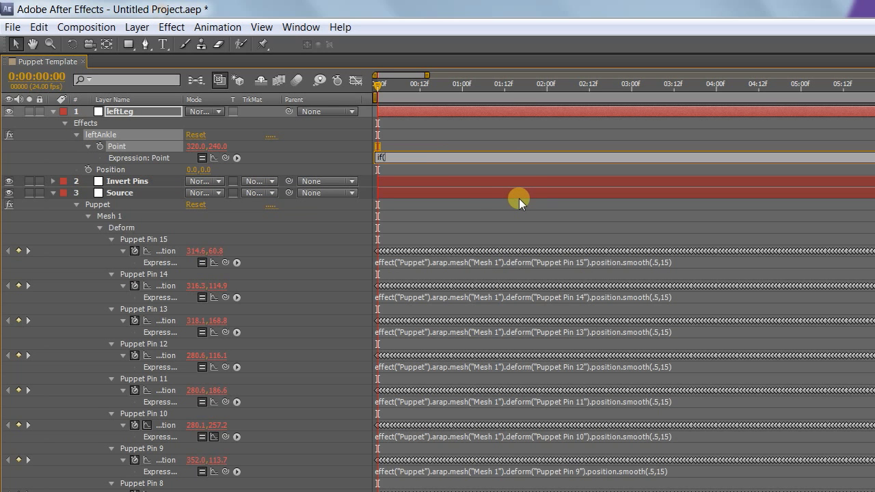
pyautogui.click(54, 181)
pyautogui.click(54, 181)
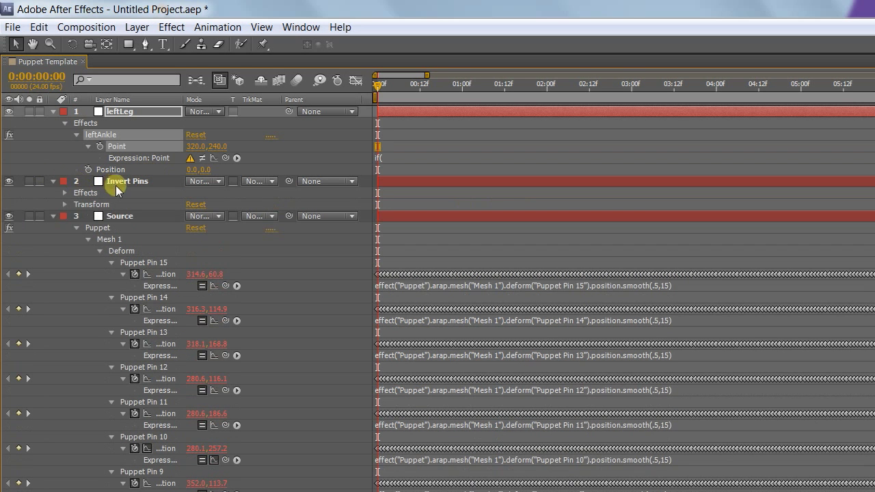
pyautogui.click(66, 192)
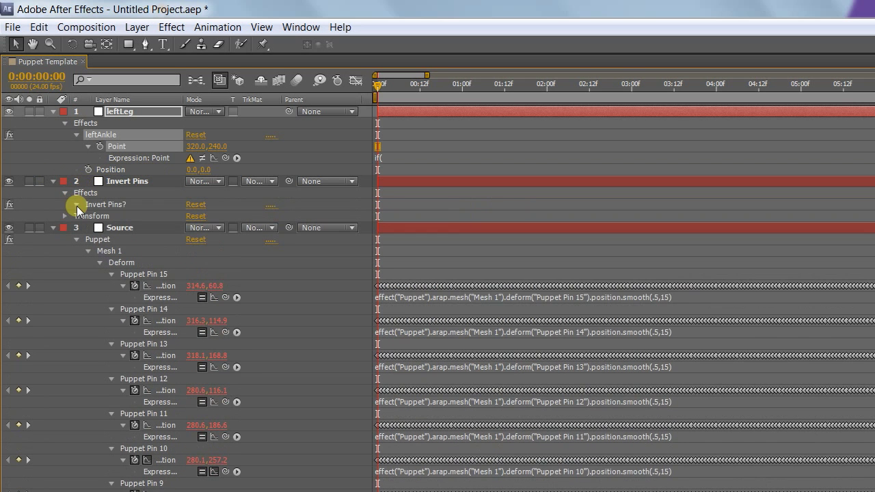
pyautogui.click(76, 204)
pyautogui.click(394, 157)
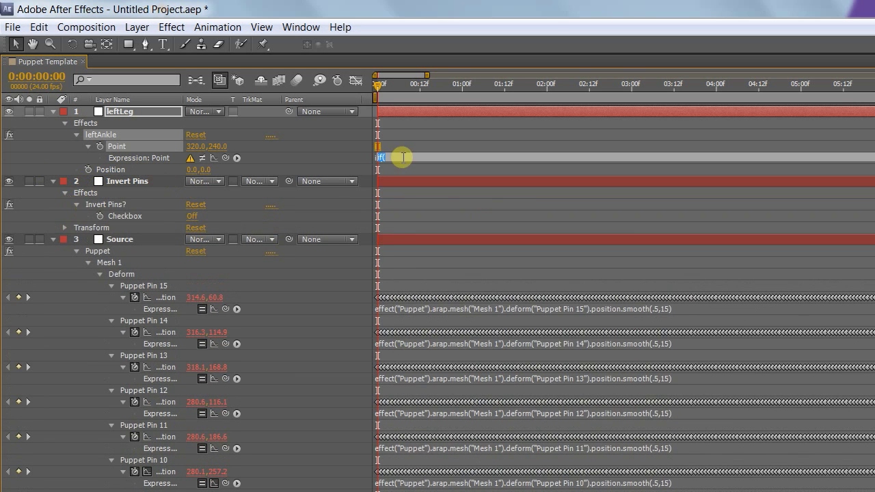
pyautogui.press('End')
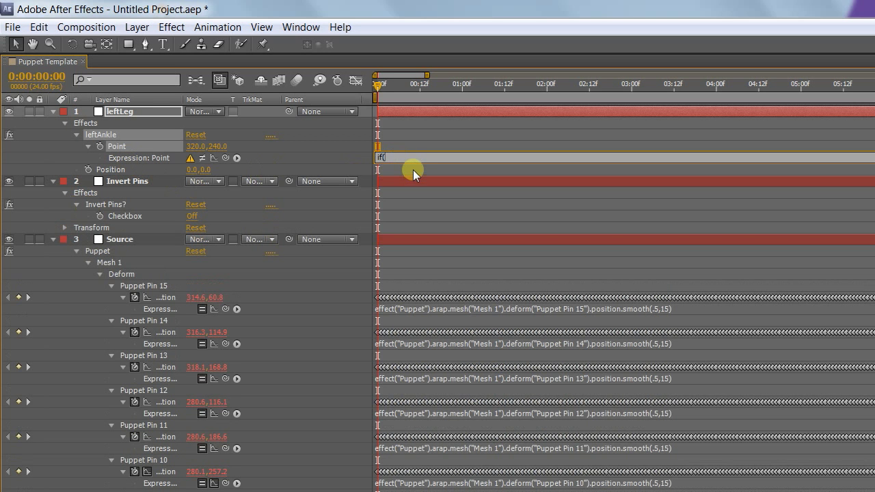
pyautogui.moveTo(225, 160); pyautogui.dragTo(148, 216)
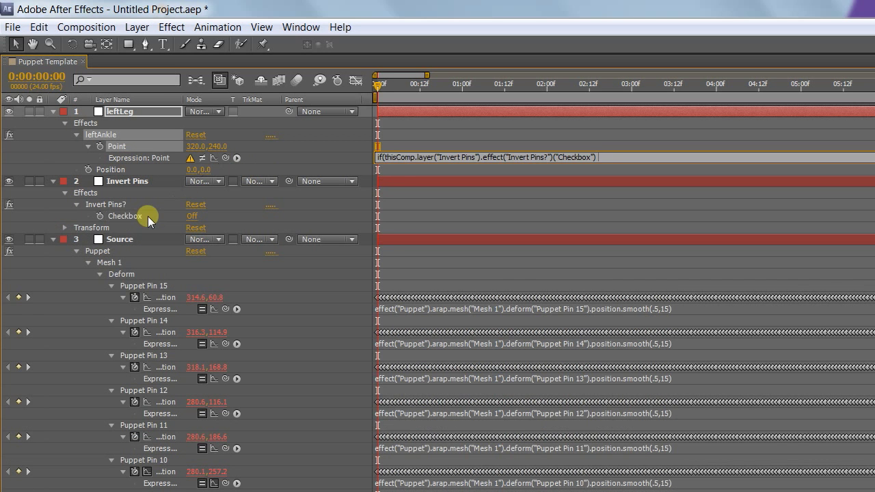
pyautogui.write('== false)')
# Step: Add the if branch returning fromWorld of Puppet Pin 1's position
pyautogui.press('Return')
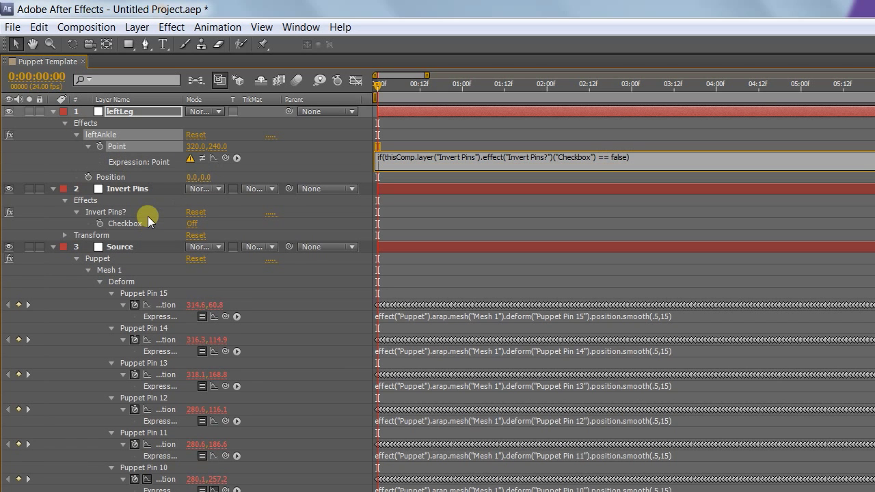
pyautogui.write('{')
pyautogui.press('Return')
pyautogui.write('fromWorld')
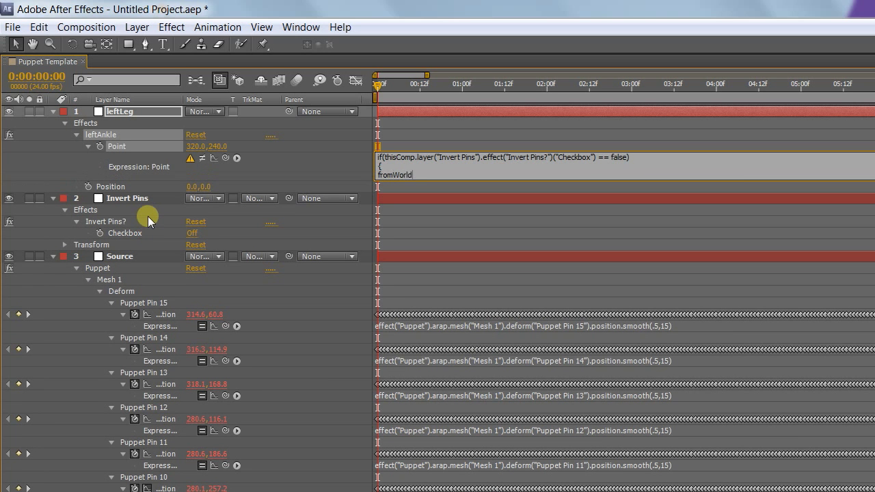
pyautogui.write('(')
pyautogui.moveTo(225, 158); pyautogui.dragTo(182, 491)
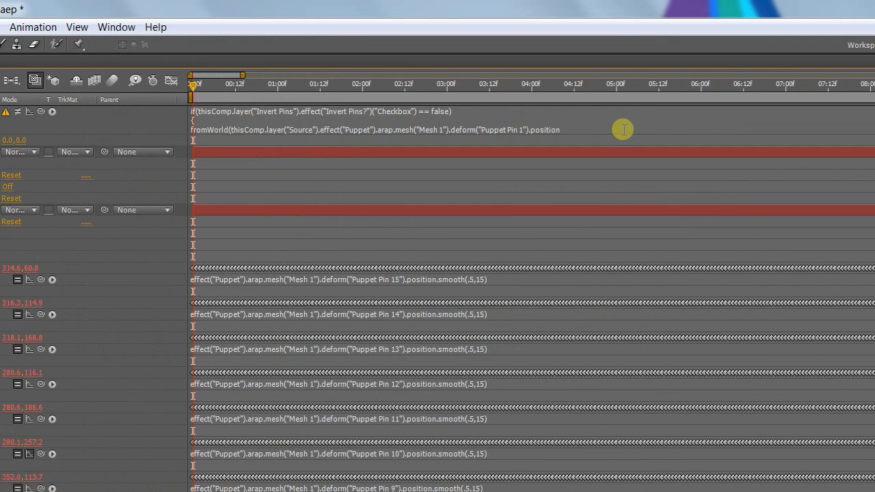
pyautogui.click(621, 129)
pyautogui.click(624, 128)
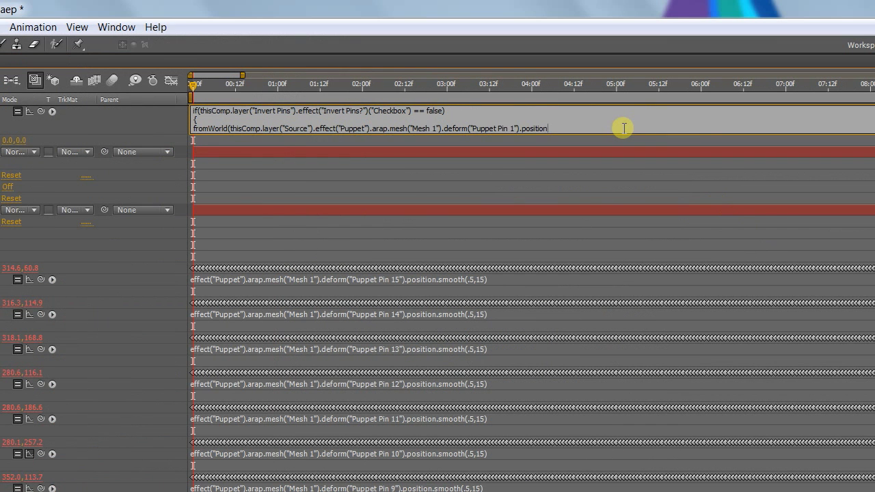
pyautogui.write(')')
# Step: Add the else branch returning fromWorld of Puppet Pin 4's position and close it
pyautogui.press('Return')
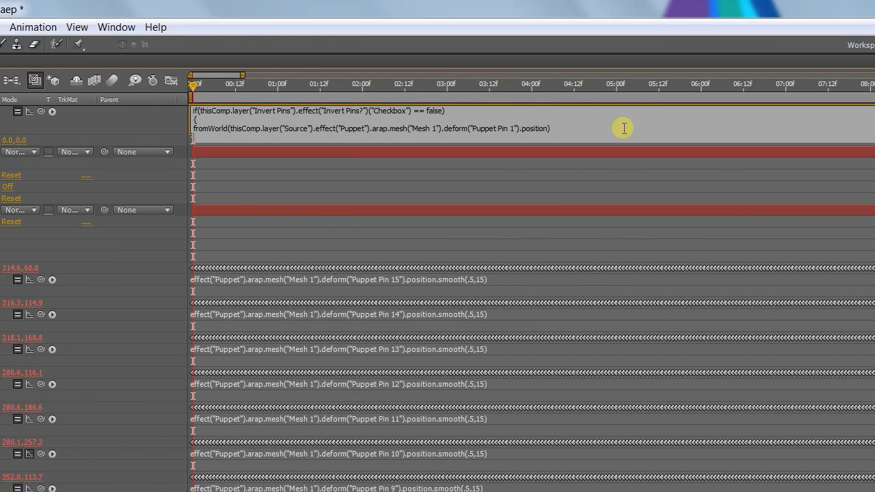
pyautogui.write('}else')
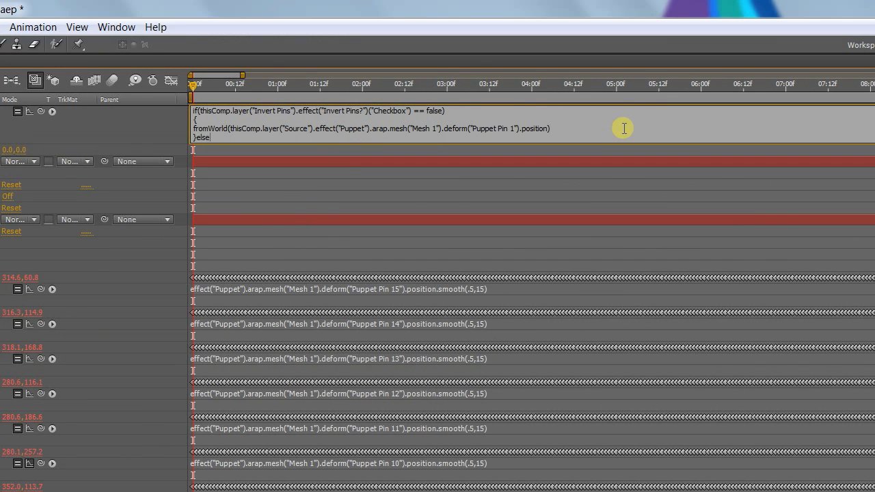
pyautogui.write('{')
pyautogui.press('Return')
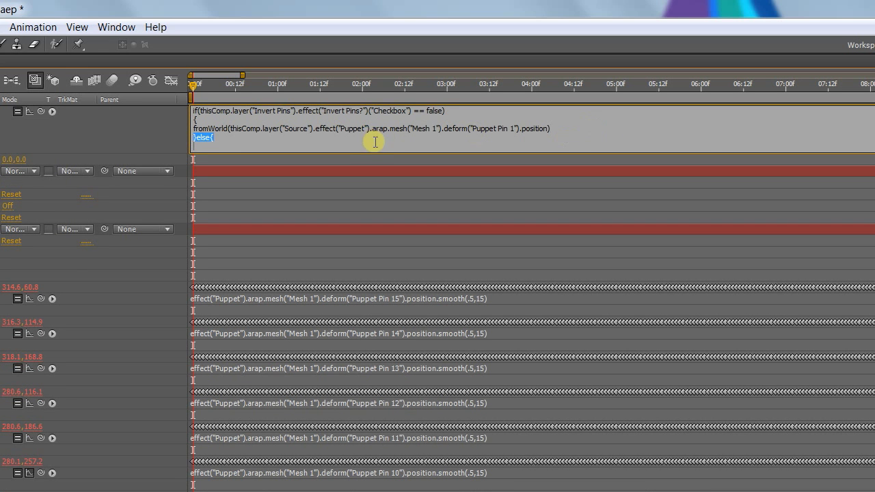
pyautogui.write('fromWorld(')
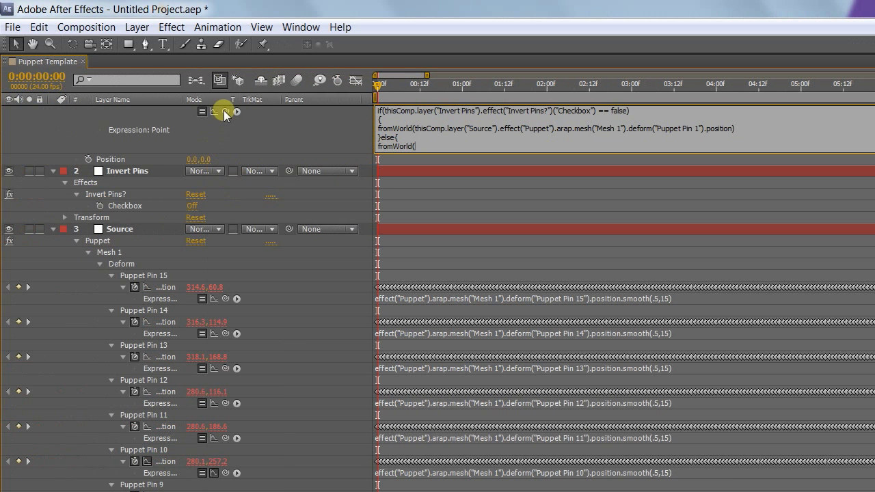
pyautogui.moveTo(224, 110); pyautogui.dragTo(190, 491)
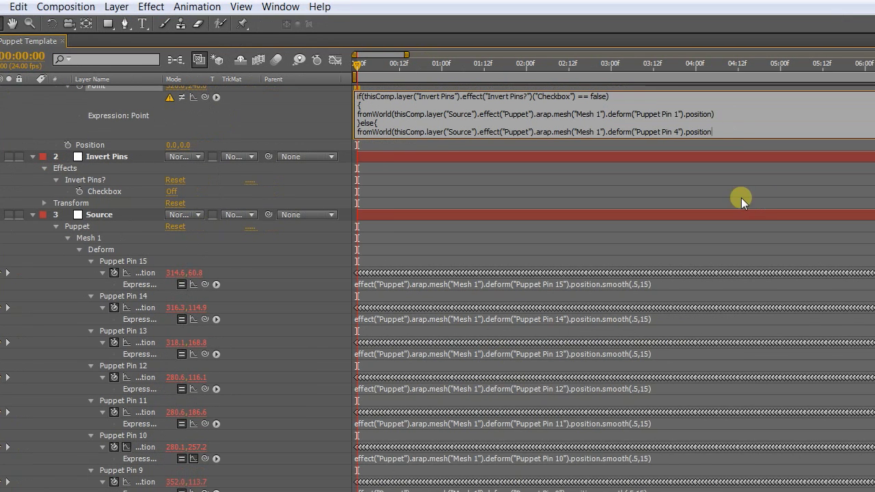
pyautogui.write(')')
pyautogui.press('Return')
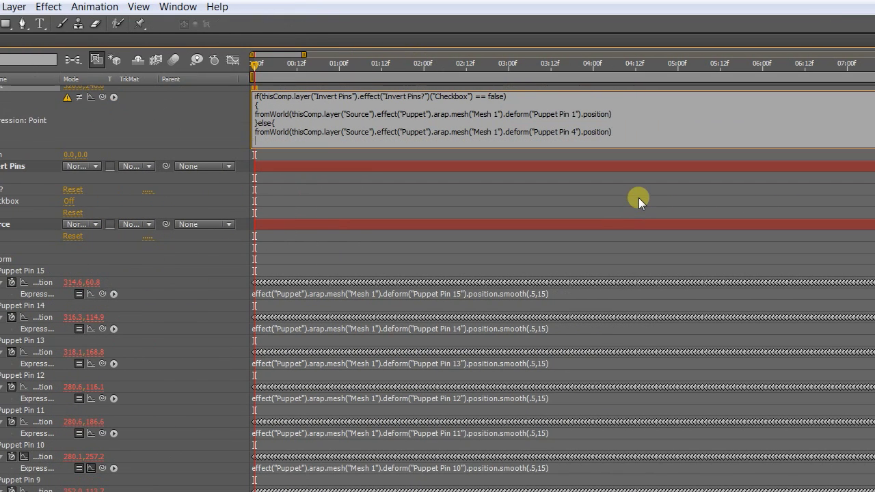
pyautogui.write('}')
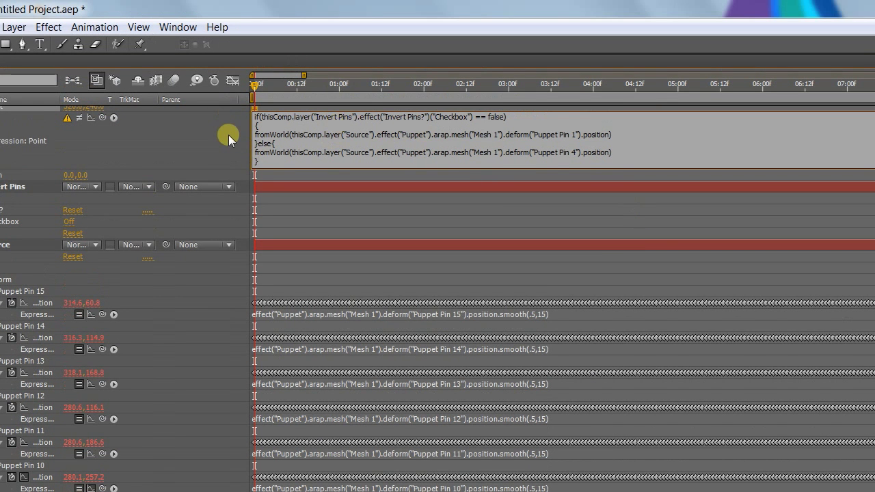
# Step: Commit the leftAnkle expression so its Point reads 357.4, 430.9
pyautogui.click(228, 135)
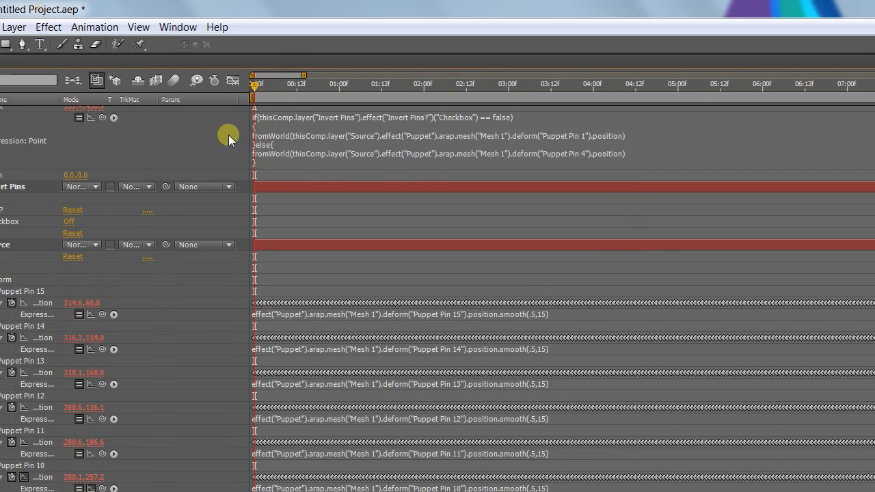
pyautogui.scroll(2, 229, 136)
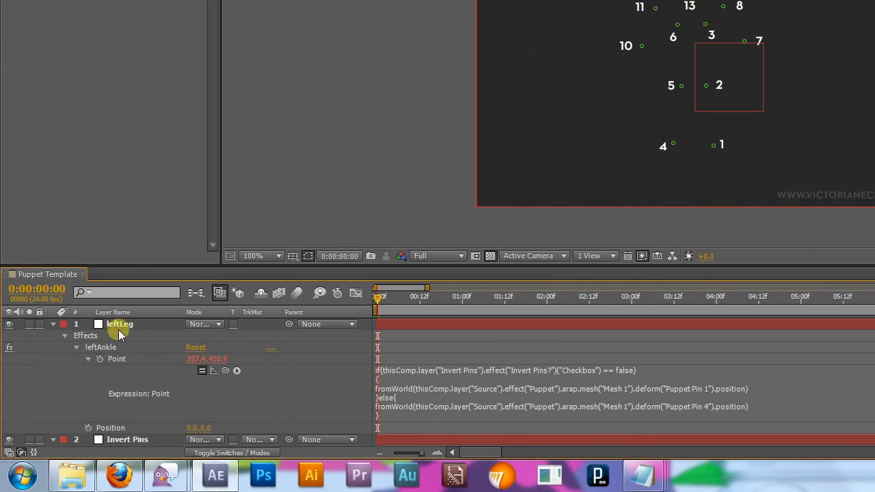
# Step: Duplicate the leftAnkle point control and rename the copy leftKnee
pyautogui.click(13, 368)
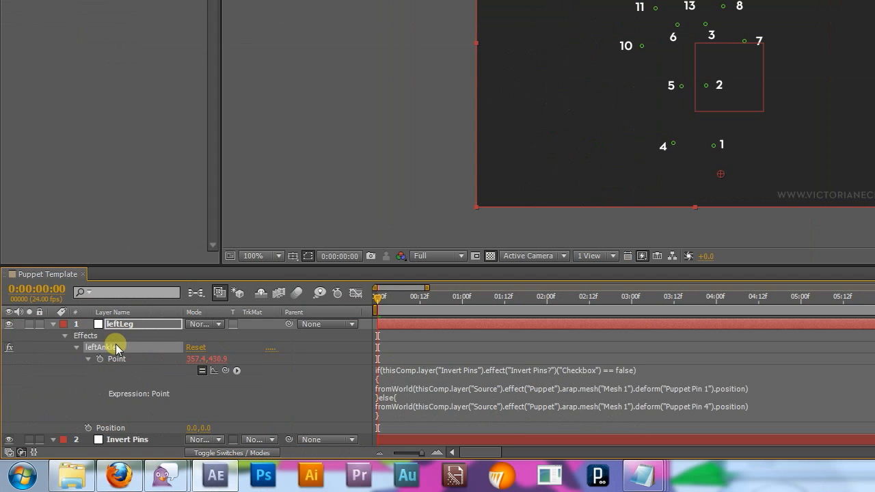
pyautogui.hotkey('ctrl', 'd')
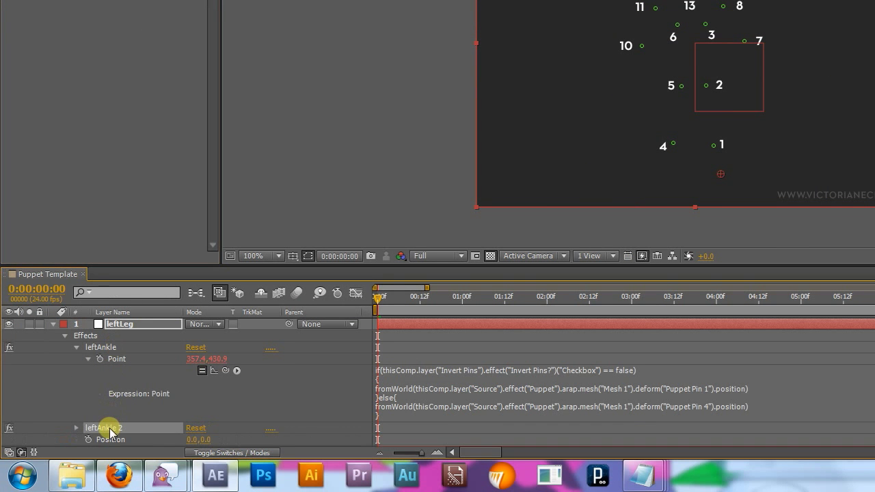
pyautogui.press('Return')
pyautogui.press('BackSpace')
pyautogui.write('leftKnee')
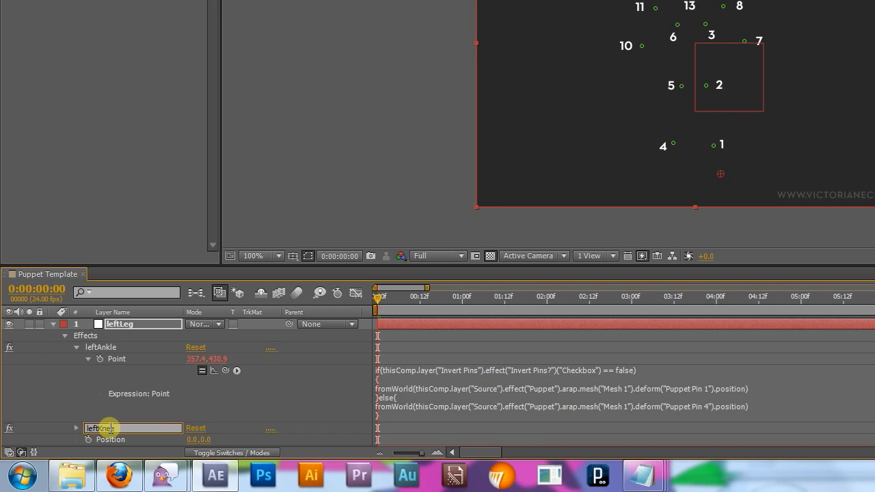
pyautogui.press('Return')
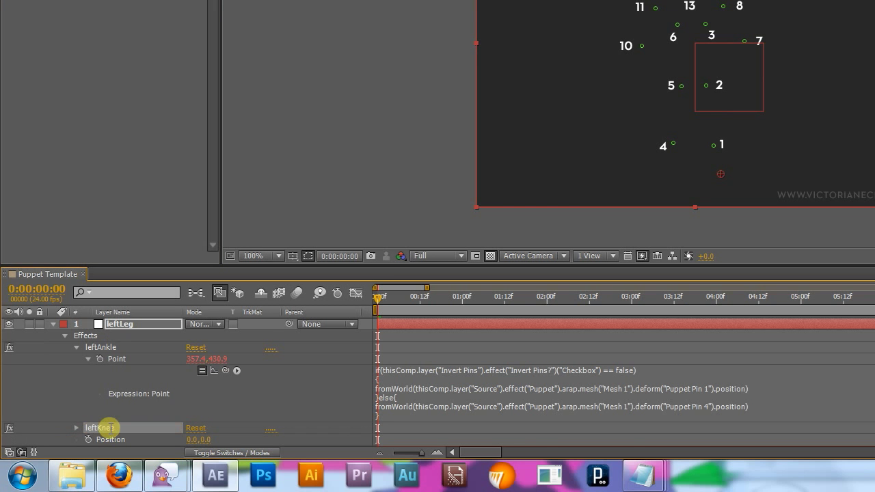
# Step: Change the leftKnee expression to Puppet Pin 2, with Puppet Pin 5 when inverted
pyautogui.press('e')
pyautogui.press('e')
pyautogui.scroll(-8, 507, 417)
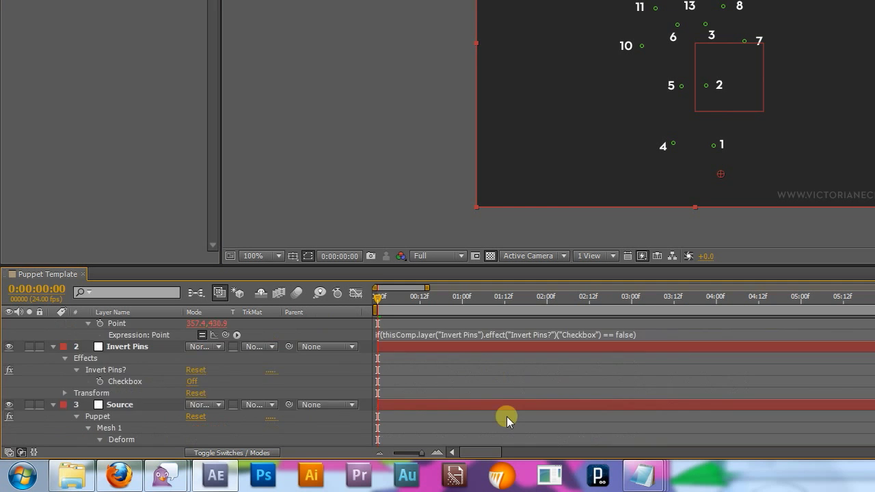
pyautogui.scroll(6, 507, 419)
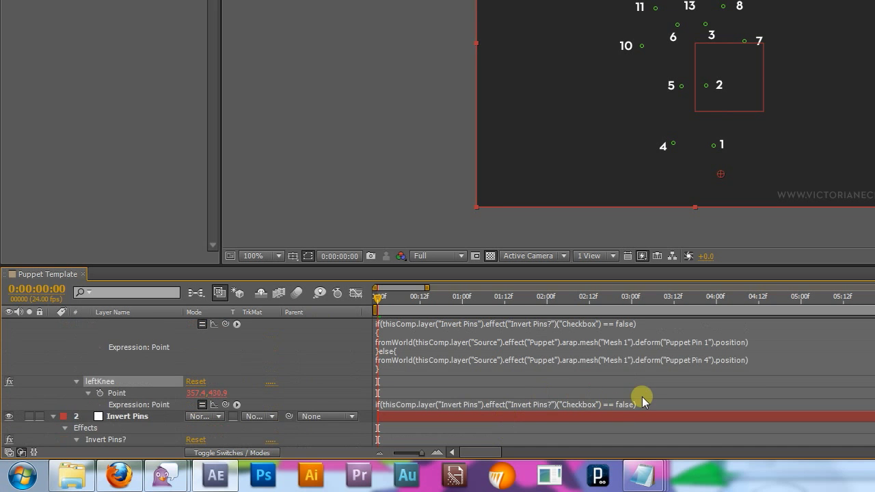
pyautogui.click(642, 397)
pyautogui.click(693, 422)
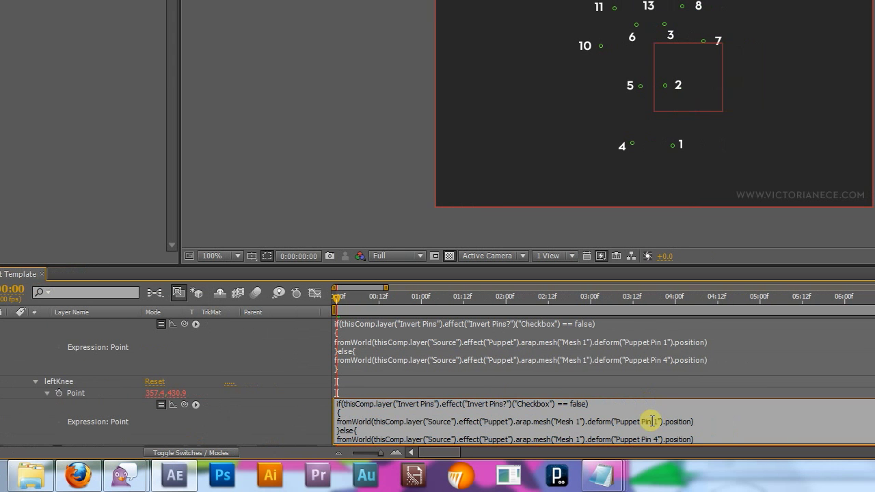
pyautogui.press('BackSpace')
pyautogui.write('2')
pyautogui.scroll(-1, 651, 420)
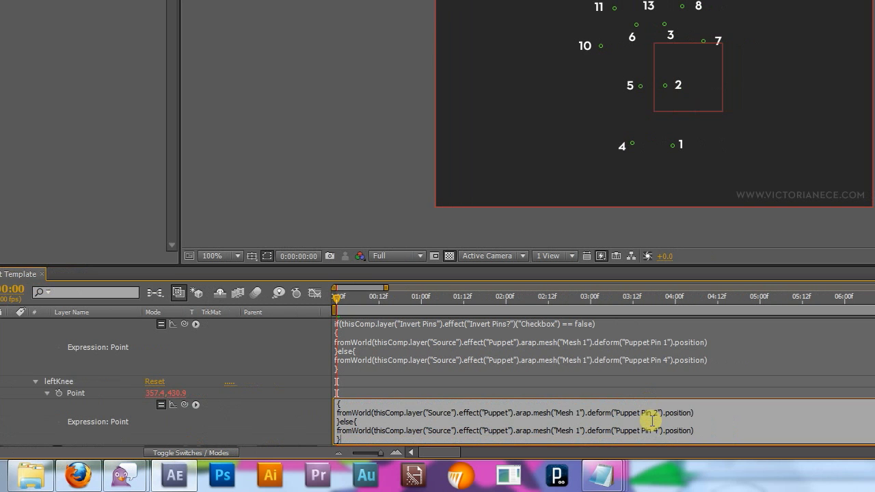
pyautogui.click(638, 430)
pyautogui.press('BackSpace')
pyautogui.write('5')
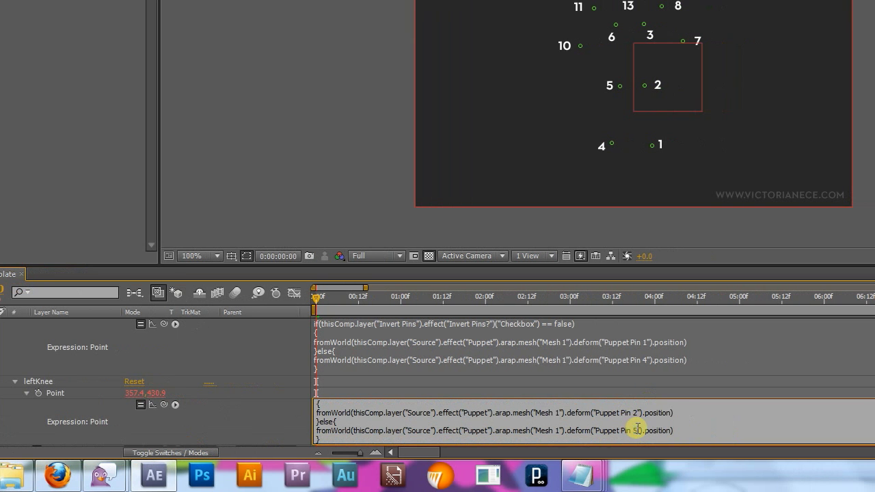
pyautogui.click(288, 426)
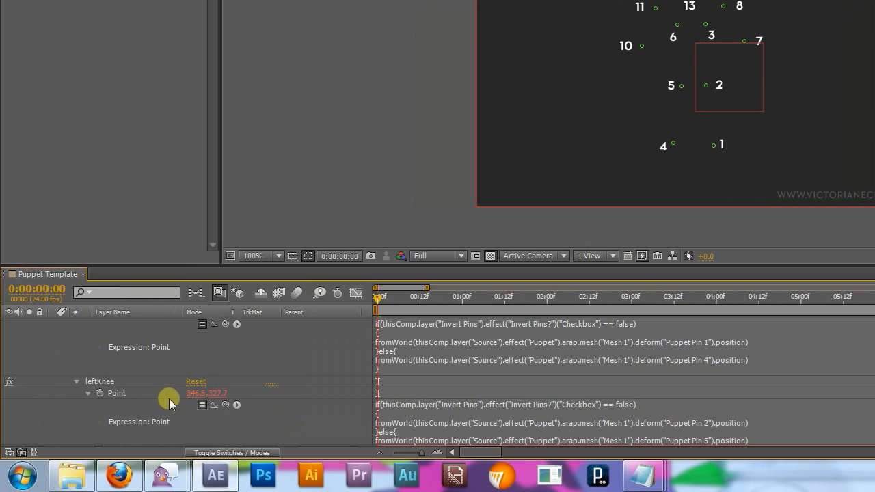
pyautogui.click(148, 380)
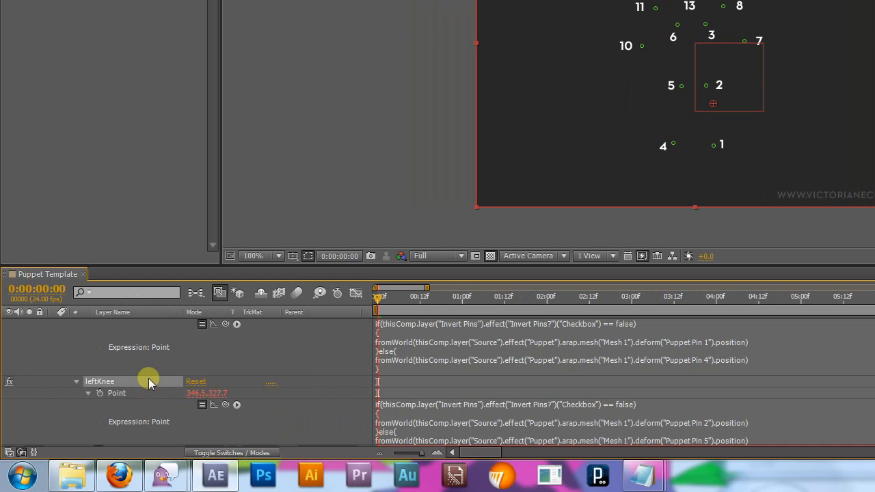
# Step: Duplicate the leftKnee point control and name the copy leftHip
pyautogui.scroll(1, 149, 379)
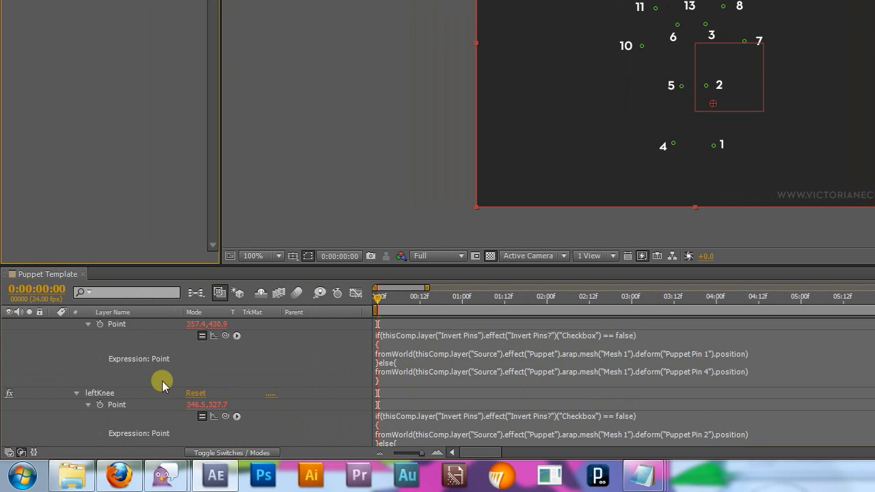
pyautogui.hotkey('ctrl', 'd')
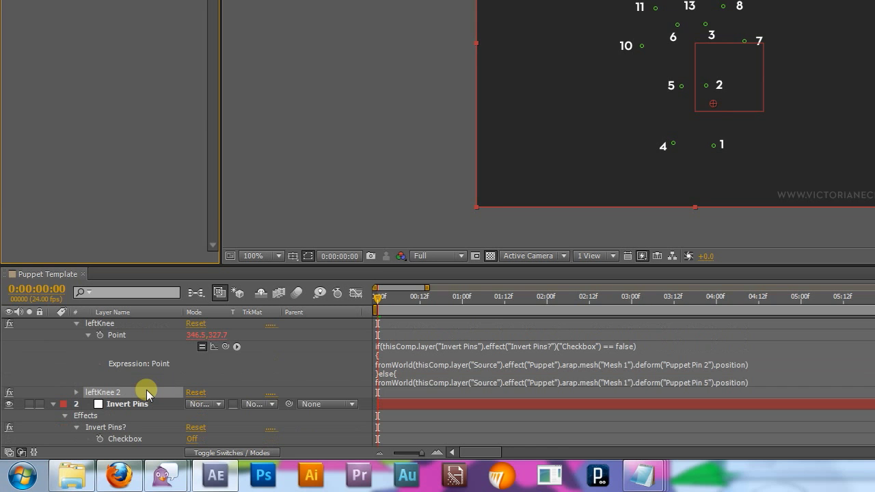
pyautogui.write('leftHip')
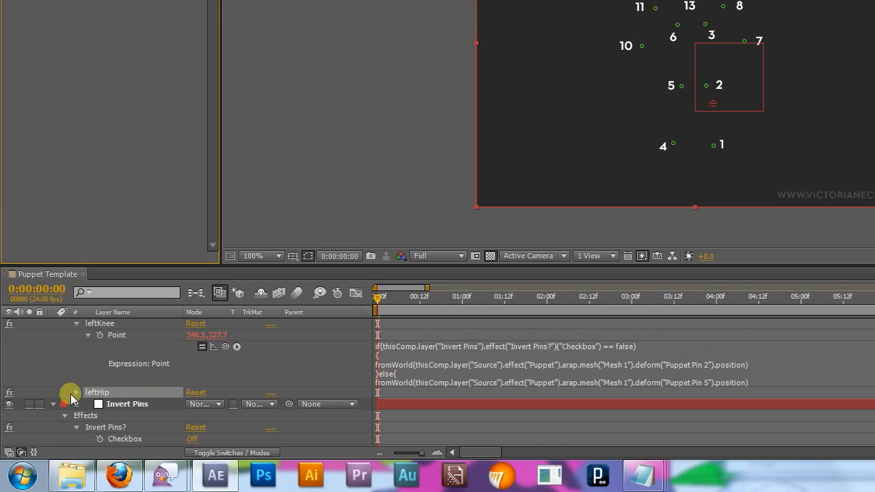
pyautogui.scroll(3, 70, 395)
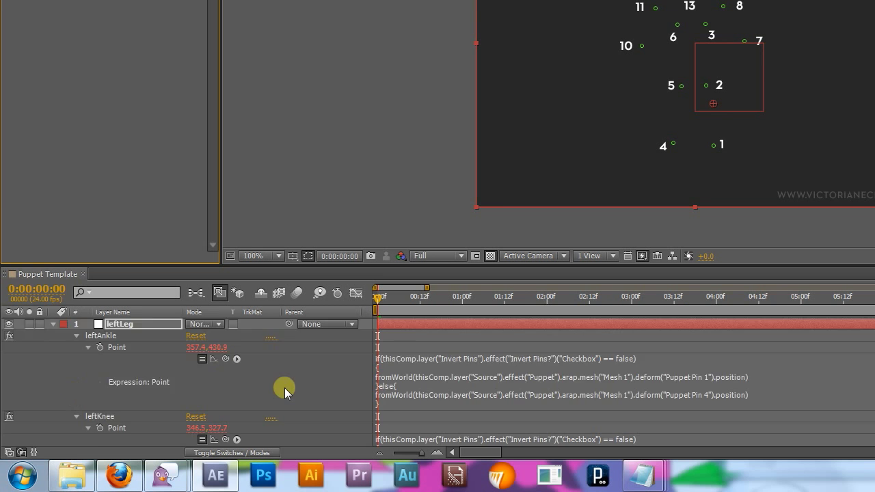
pyautogui.scroll(-3, 284, 388)
# Step: Change the leftHip expression to Puppet Pin 3, with Puppet Pin 6 when inverted
pyautogui.click(542, 404)
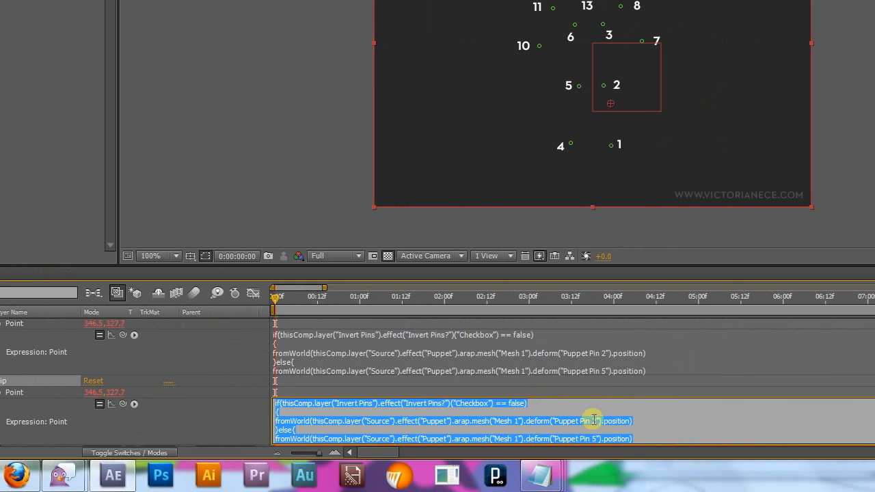
pyautogui.click(592, 420)
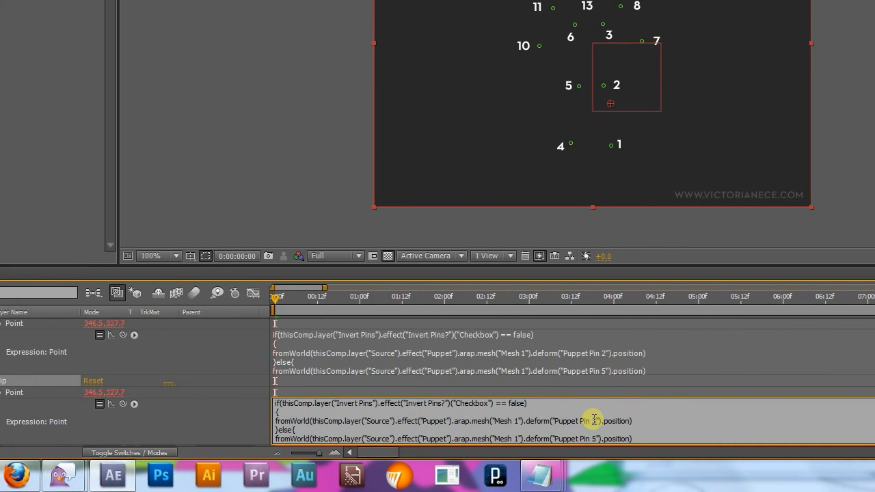
pyautogui.press('BackSpace')
pyautogui.write('3')
pyautogui.press('Down')
pyautogui.press('BackSpace')
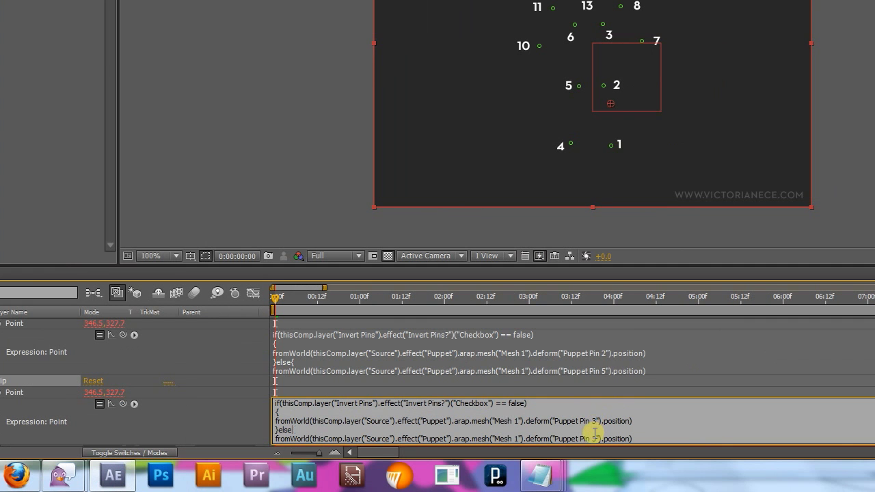
pyautogui.click(592, 440)
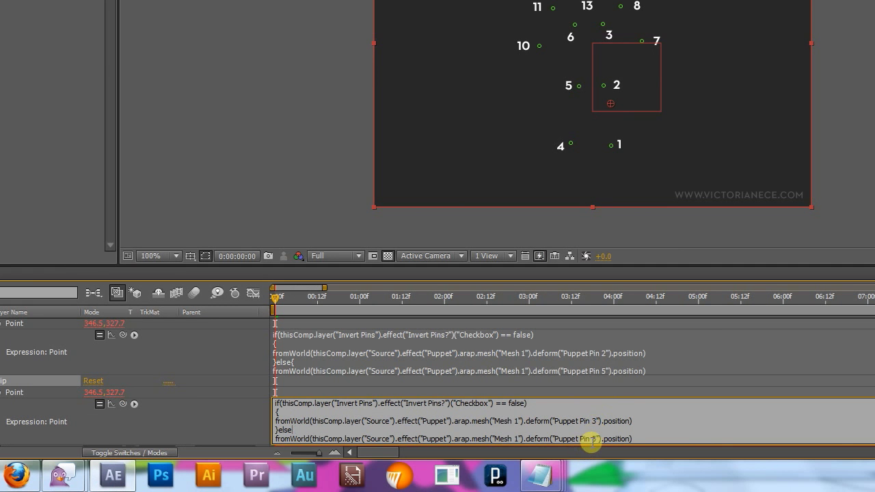
pyautogui.write('{')
pyautogui.click(595, 440)
pyautogui.press('BackSpace')
pyautogui.write('6')
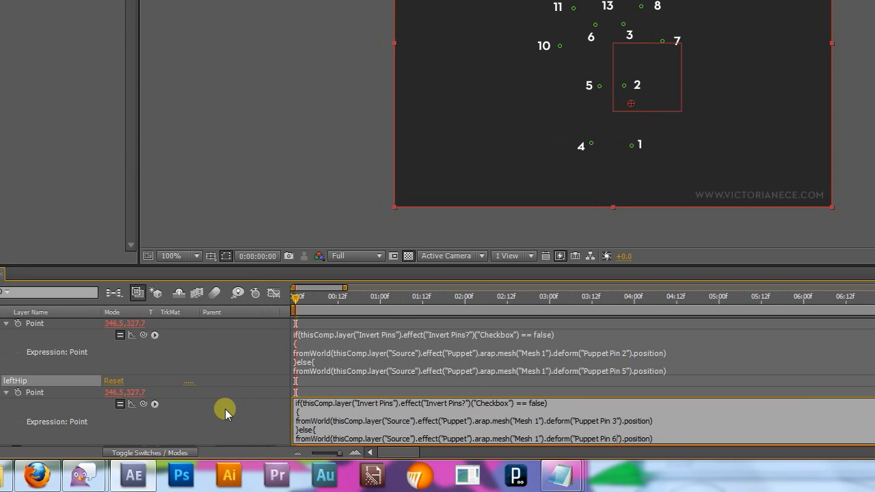
pyautogui.click(225, 409)
pyautogui.scroll(3, 225, 409)
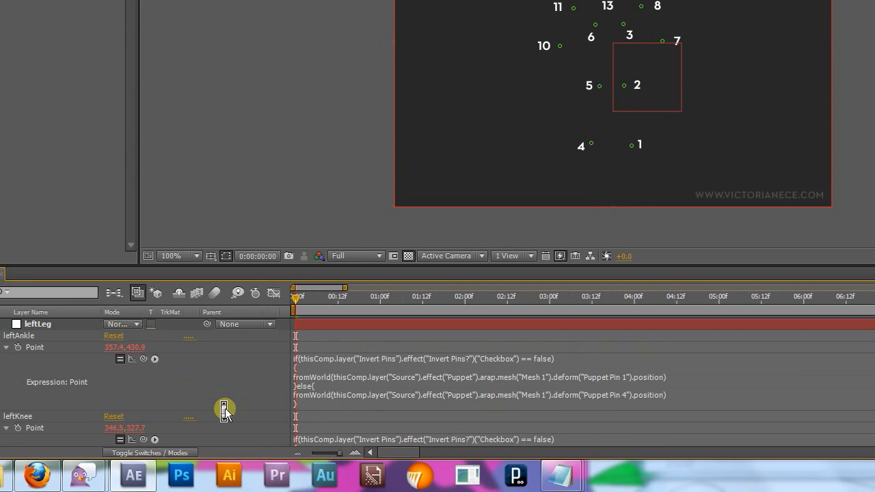
# Step: Duplicate the leftLeg layer and rename the copy rightLeg
pyautogui.click(133, 330)
pyautogui.hotkey('ctrl', 'd')
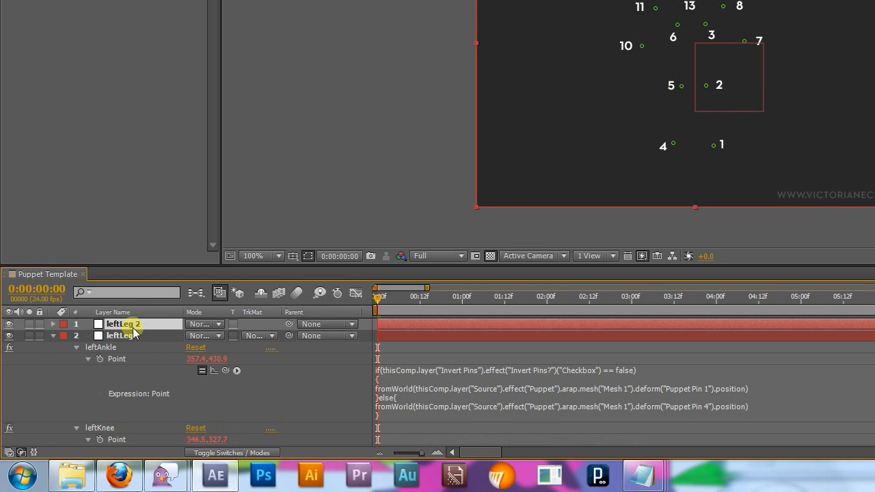
pyautogui.press('Return')
pyautogui.write('rig')
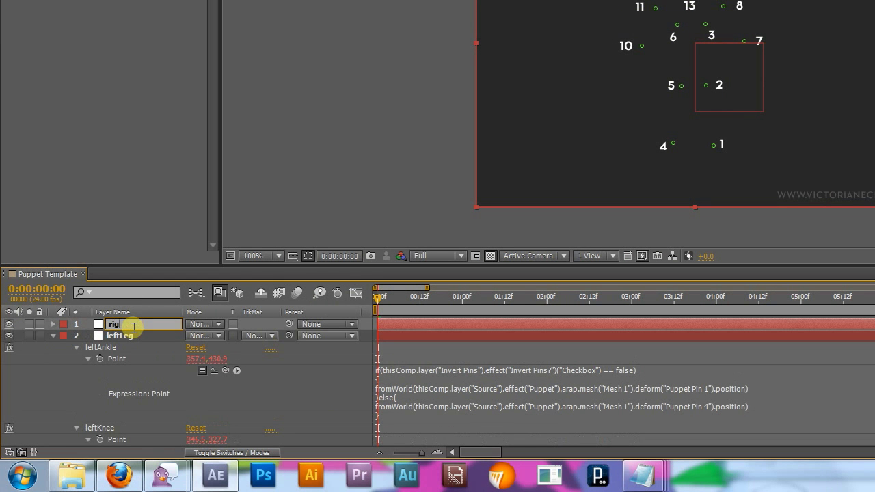
pyautogui.write('htLeg')
pyautogui.press('Return')
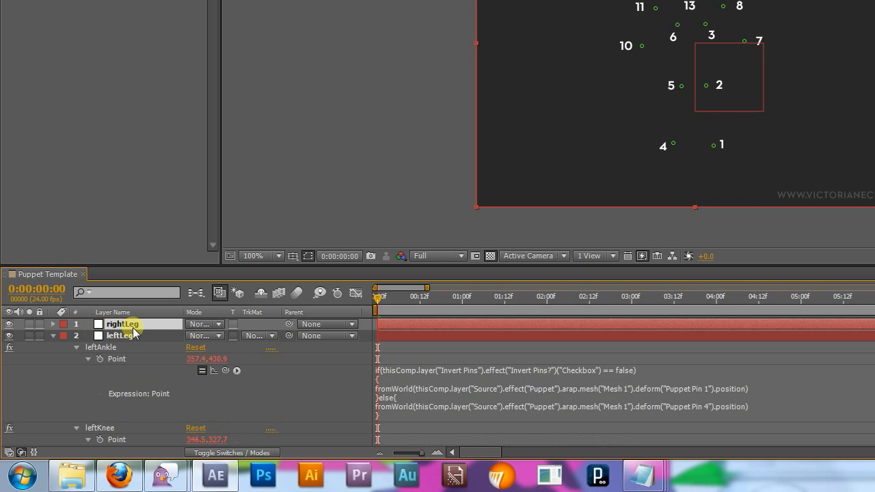
# Step: Rename rightLeg's point controls to rightAnkle, rightKnee and rightHip
pyautogui.press('e')
pyautogui.press('e')
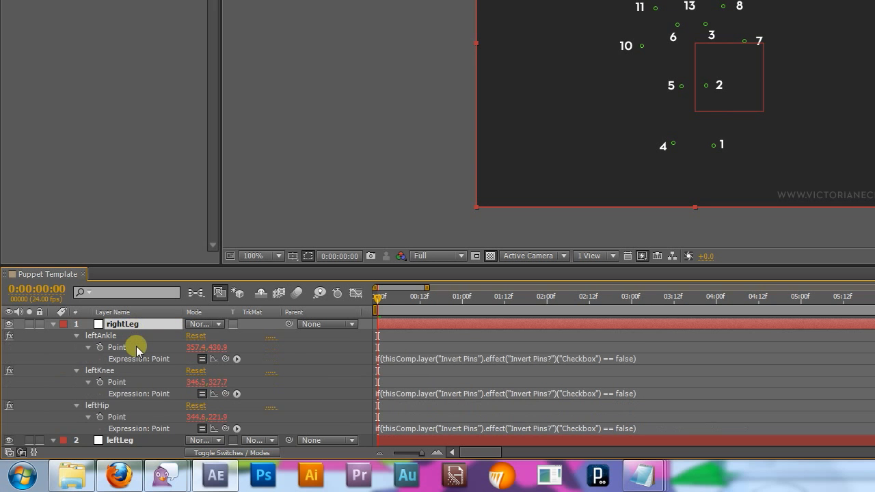
pyautogui.press('Return')
pyautogui.write('r')
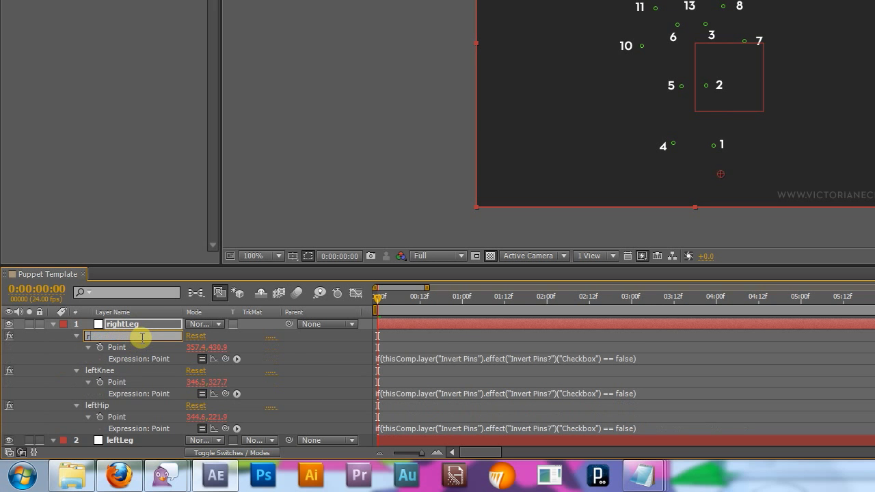
pyautogui.write('ightAnkle')
pyautogui.click(142, 367)
pyautogui.press('Return')
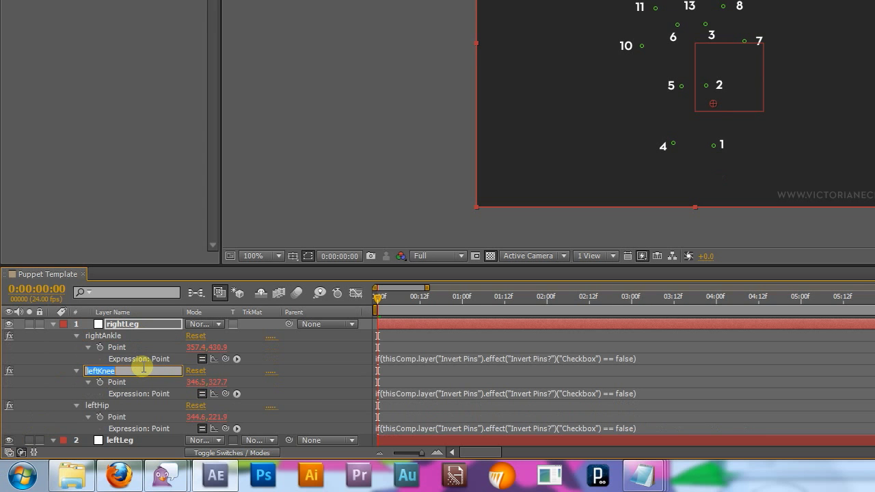
pyautogui.write('rightKnee')
pyautogui.press('Return')
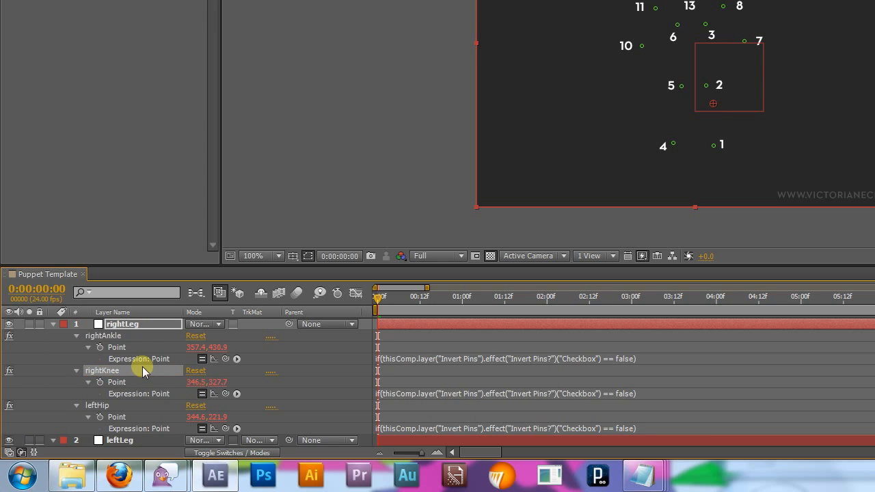
pyautogui.click(128, 405)
pyautogui.press('Return')
pyautogui.write('right')
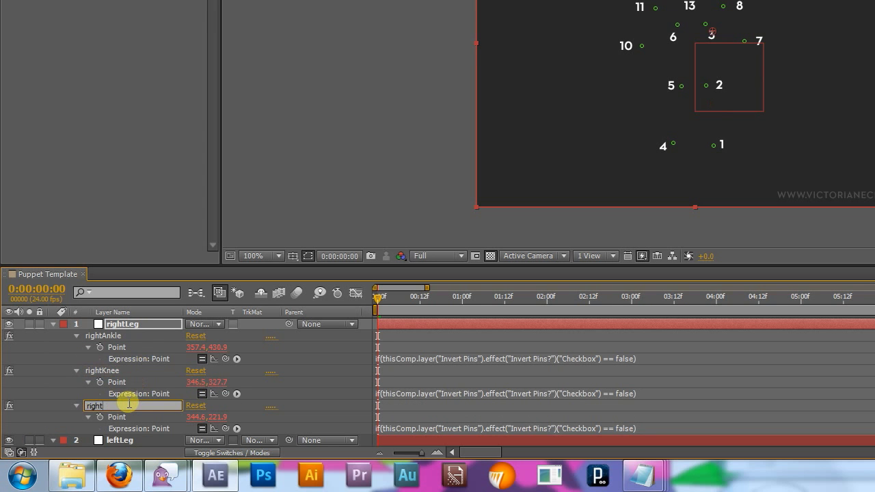
pyautogui.write('Hip')
pyautogui.press('Return')
# Step: Switch the rightAnkle expression to Puppet Pin 4, with Puppet Pin 1 when inverted
pyautogui.click(547, 360)
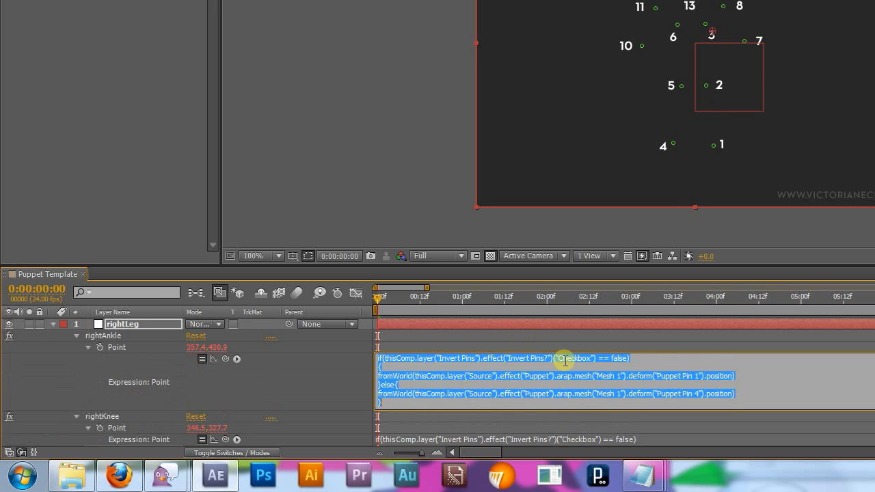
pyautogui.click(697, 378)
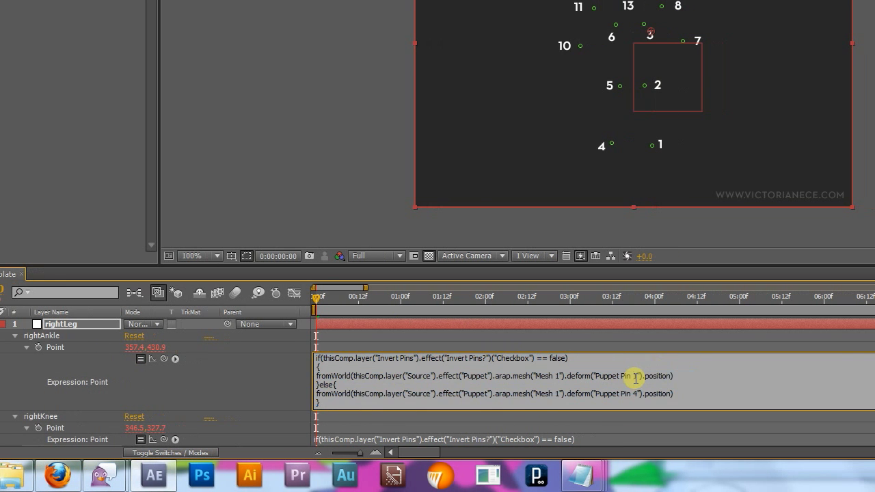
pyautogui.click(636, 378)
pyautogui.press('BackSpace')
pyautogui.write('4')
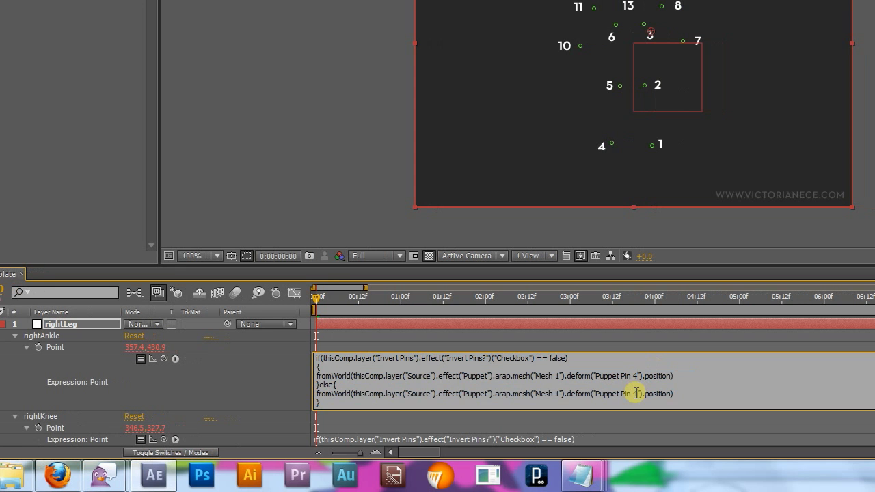
pyautogui.press('BackSpace')
pyautogui.write('1')
pyautogui.click(601, 437)
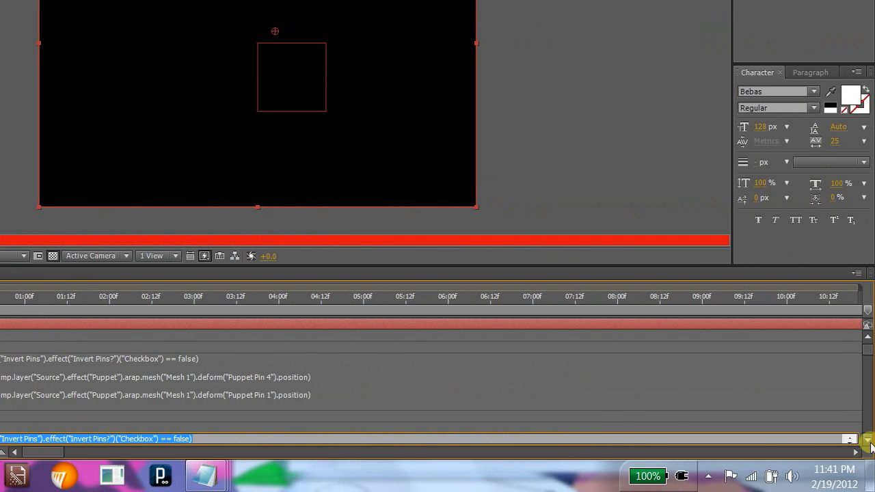
pyautogui.click(868, 443)
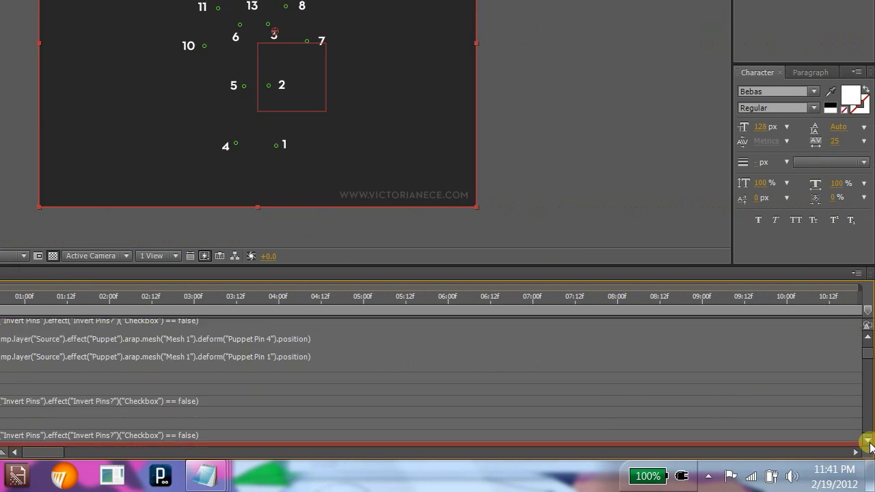
pyautogui.click(869, 444)
# Step: Switch the rightKnee expression to Puppet Pin 5, with Puppet Pin 2 when inverted
pyautogui.click(266, 366)
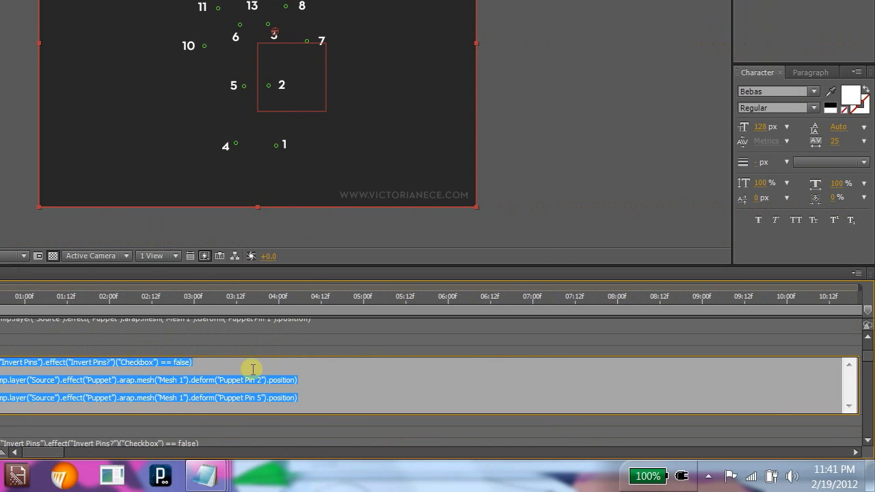
pyautogui.click(261, 381)
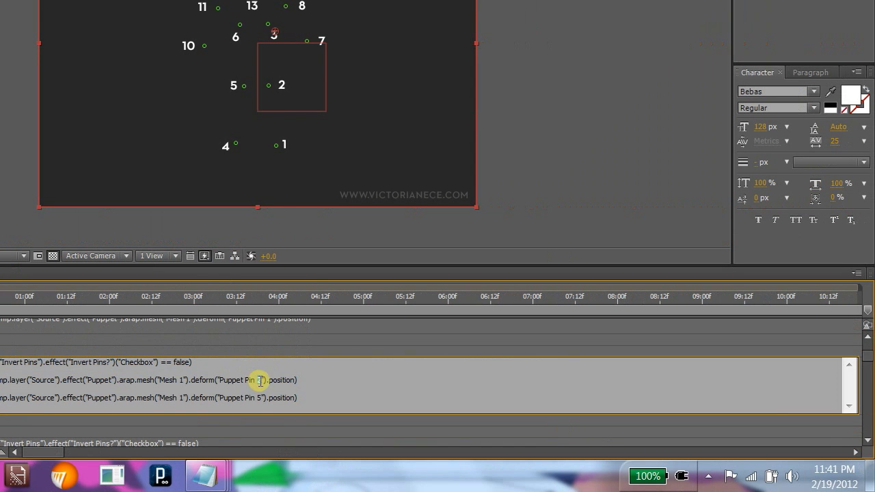
pyautogui.write('5')
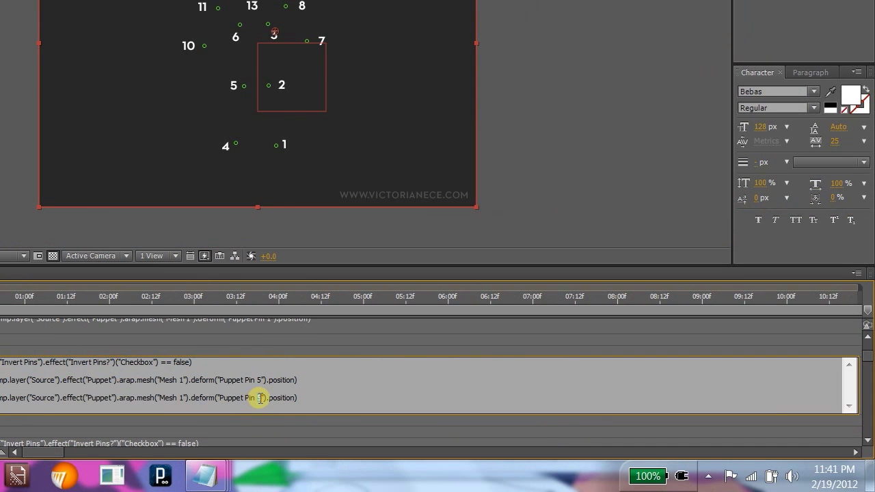
pyautogui.click(234, 440)
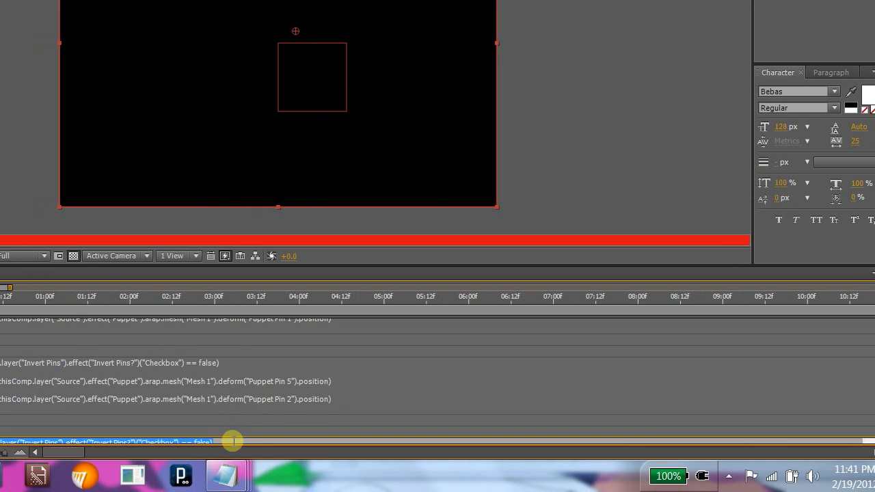
pyautogui.press('KP_Enter')
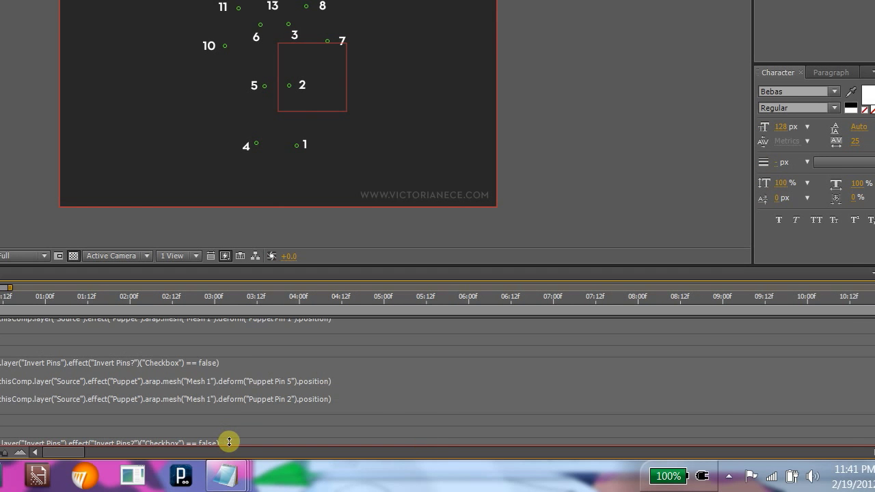
pyautogui.click(867, 439)
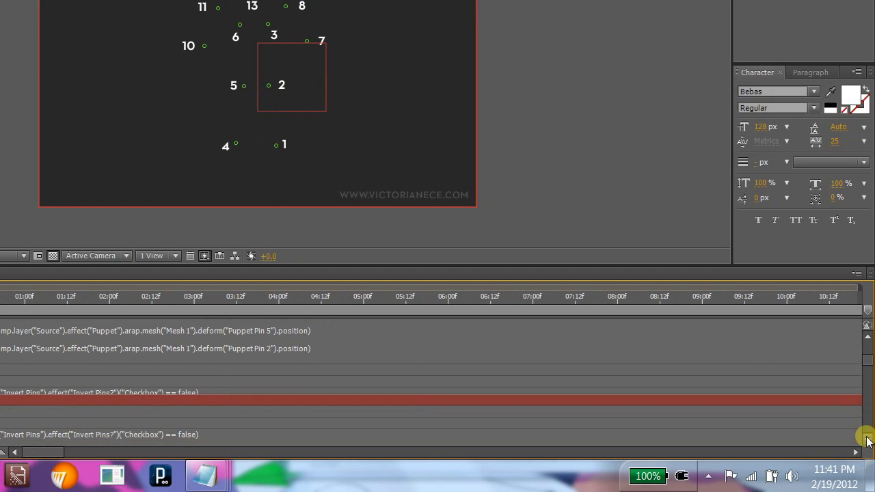
# Step: Paste the pin-switching expression into rightHip and set its first pin to Puppet Pin 6
pyautogui.click(204, 392)
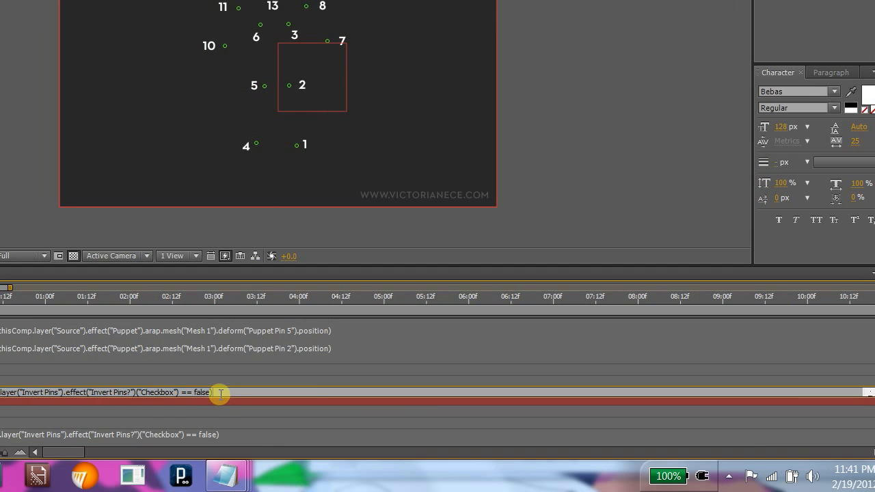
pyautogui.press('BackSpace')
pyautogui.write('thisComp.layer("Source").effect("Puppet").arap.mesh("Mesh 1").deform("Puppet Pin 3").position')
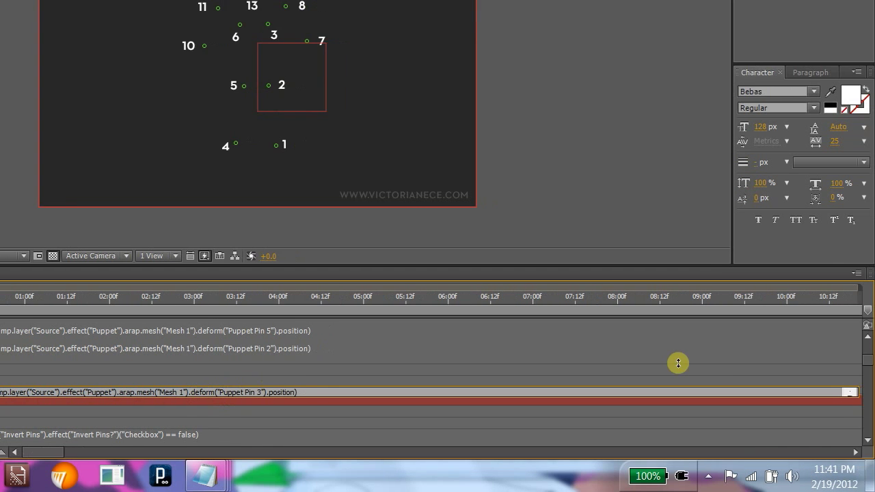
pyautogui.press('KP_Enter')
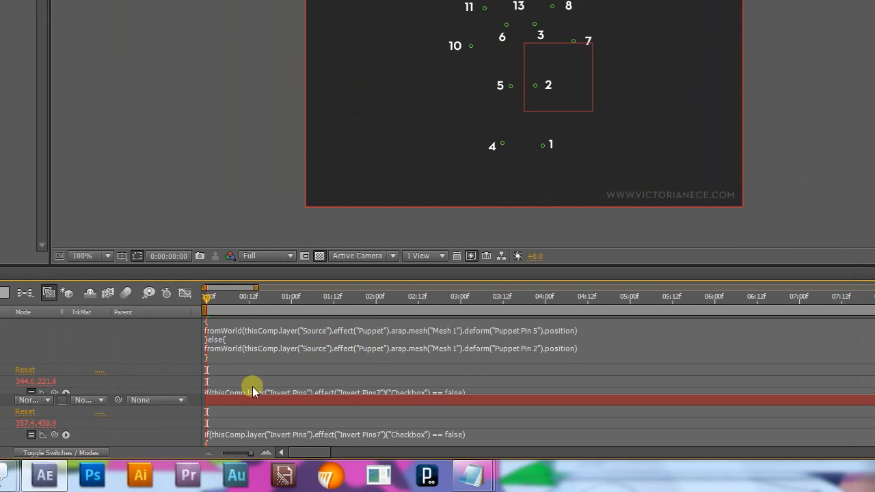
pyautogui.click(378, 392)
pyautogui.press('Down')
pyautogui.press('Down')
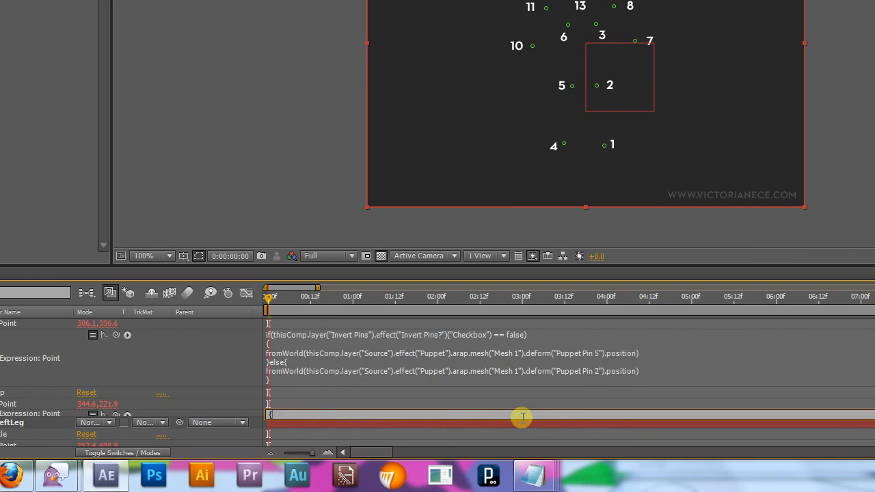
pyautogui.click(589, 414)
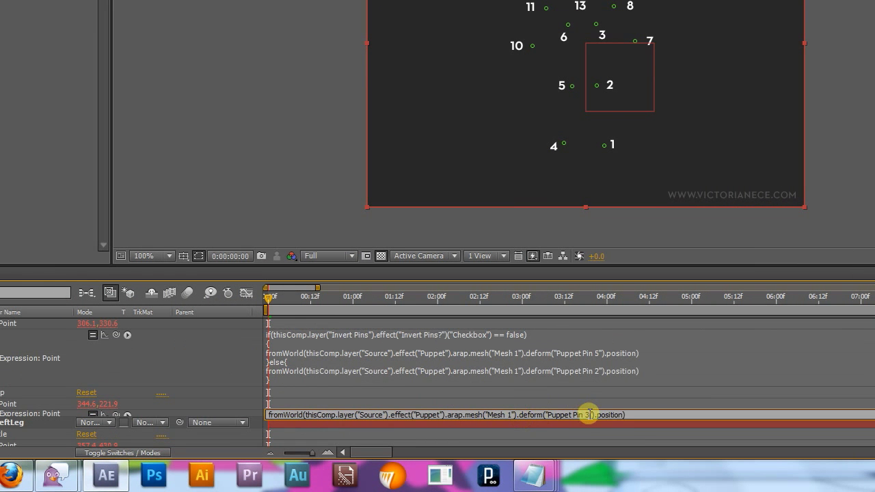
pyautogui.press('BackSpace')
pyautogui.write('6')
pyautogui.click(223, 374)
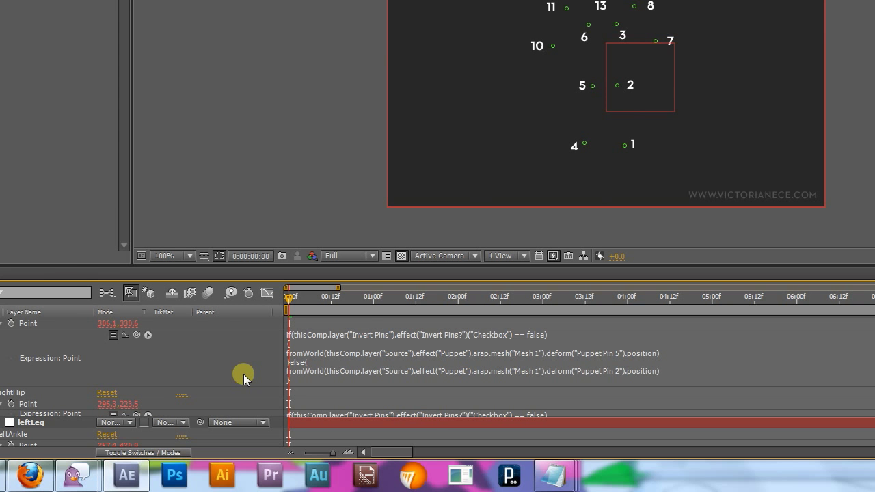
# Step: Duplicate the leftLeg layer and name the copy leftArm
pyautogui.click(70, 419)
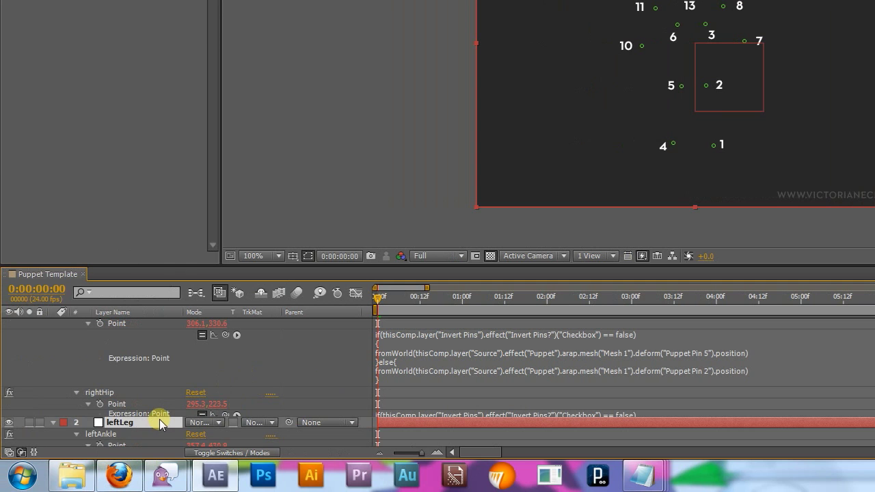
pyautogui.hotkey('ctrl', 'd')
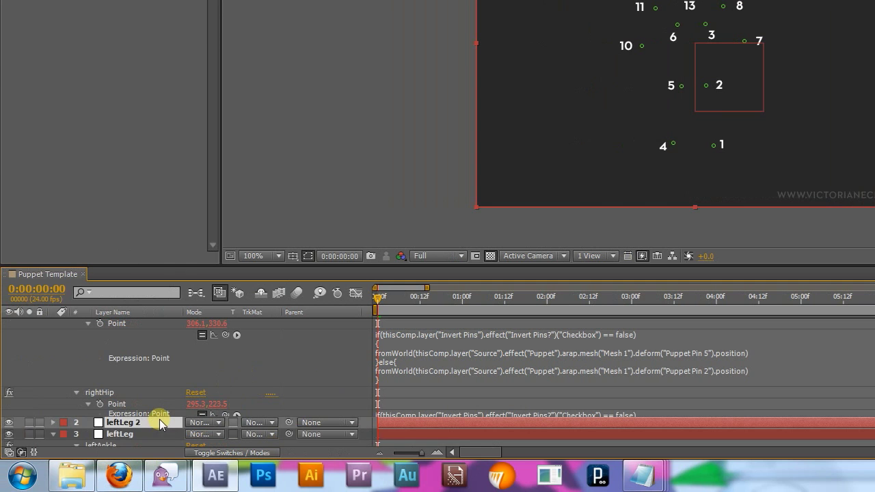
pyautogui.press('Return')
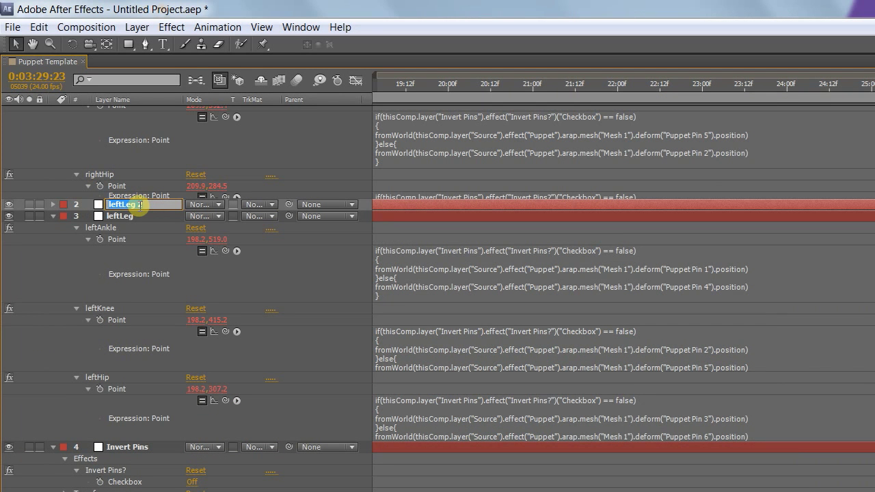
pyautogui.write('leftArm')
pyautogui.press('Return')
# Step: Rename leftArm's leftAnkle, leftKnee and leftHip controls to leftWrist, leftElbow and leftShoulder
pyautogui.press('e')
pyautogui.press('e')
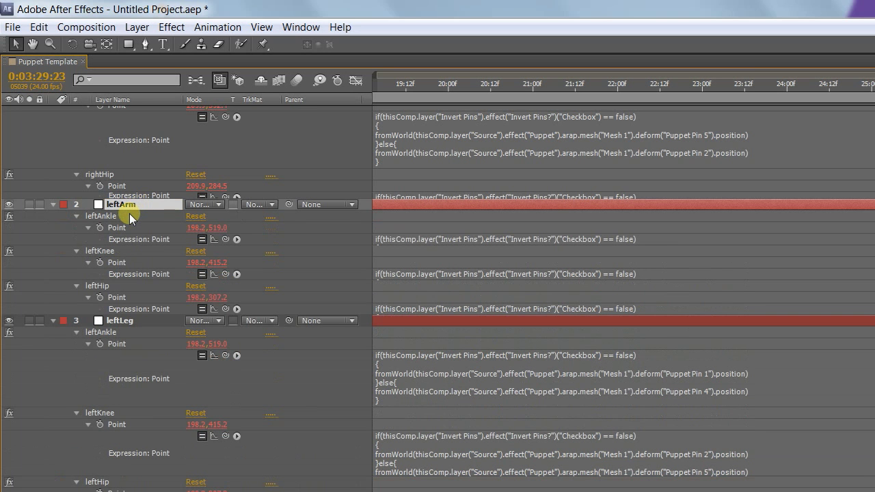
pyautogui.click(129, 217)
pyautogui.press('Return')
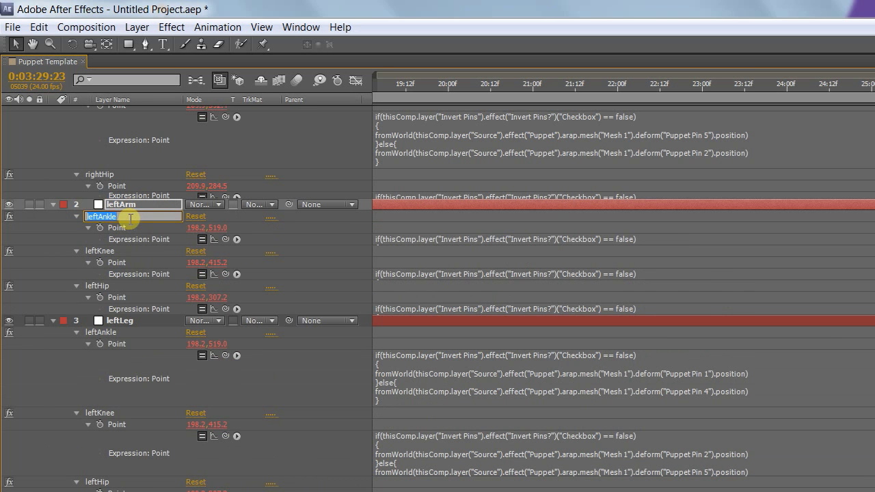
pyautogui.write('leftWrist')
pyautogui.click(130, 250)
pyautogui.click(130, 250)
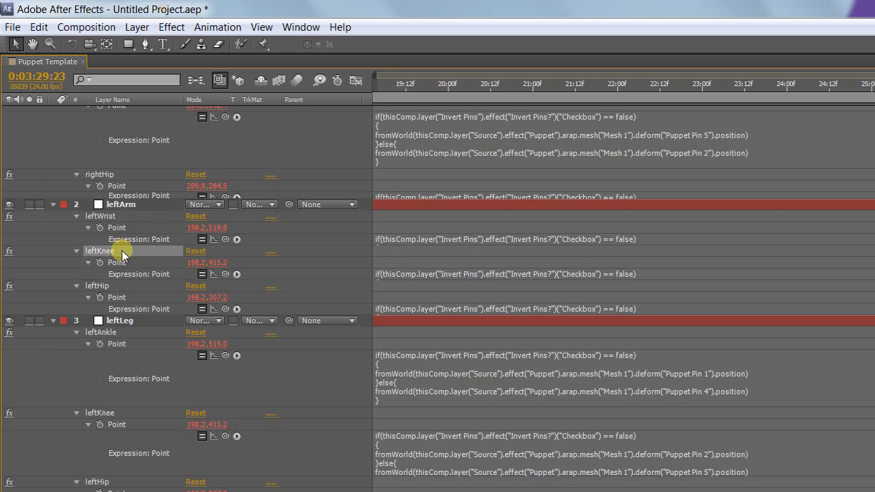
pyautogui.press('Return')
pyautogui.write('leftElbow')
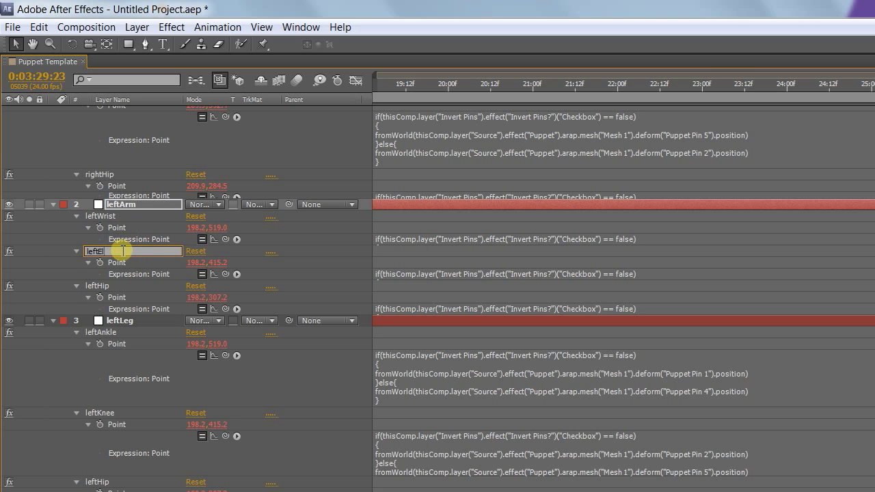
pyautogui.click(100, 287)
pyautogui.press('Return')
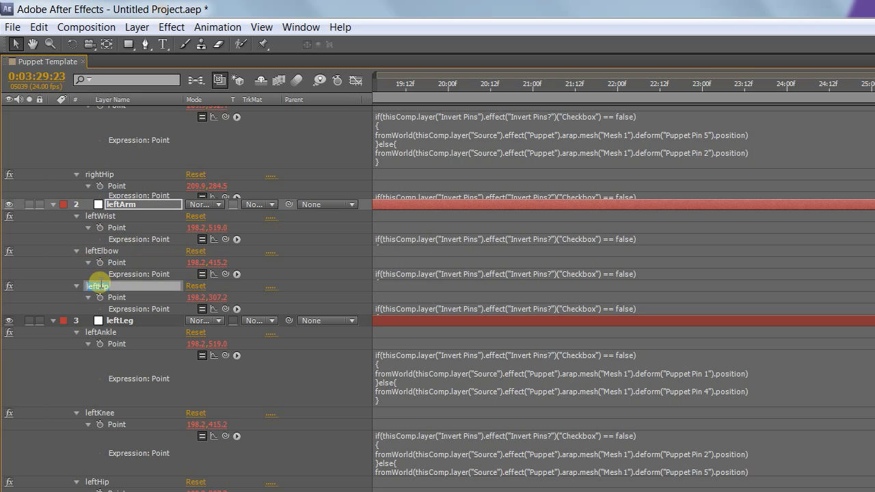
pyautogui.write('leftShoulder')
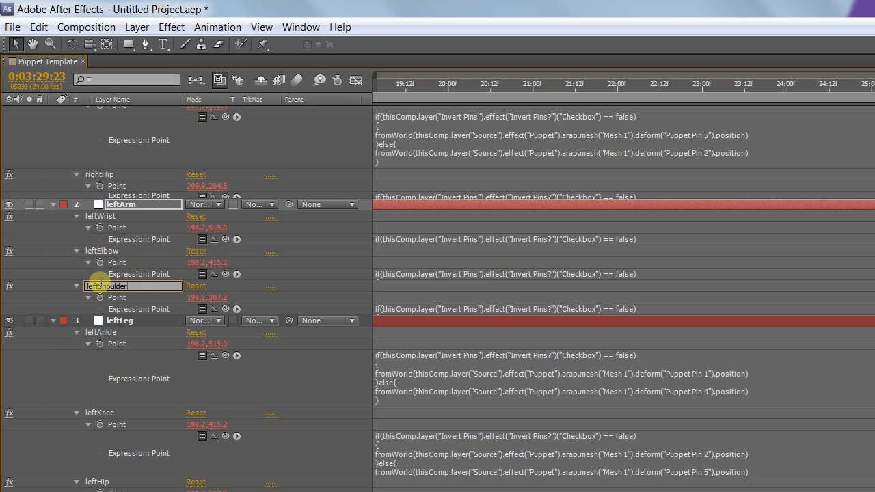
# Step: Confirm the leftShoulder name and point leftWrist's expression at Puppet Pin 7, else Pin 10
pyautogui.press('Return')
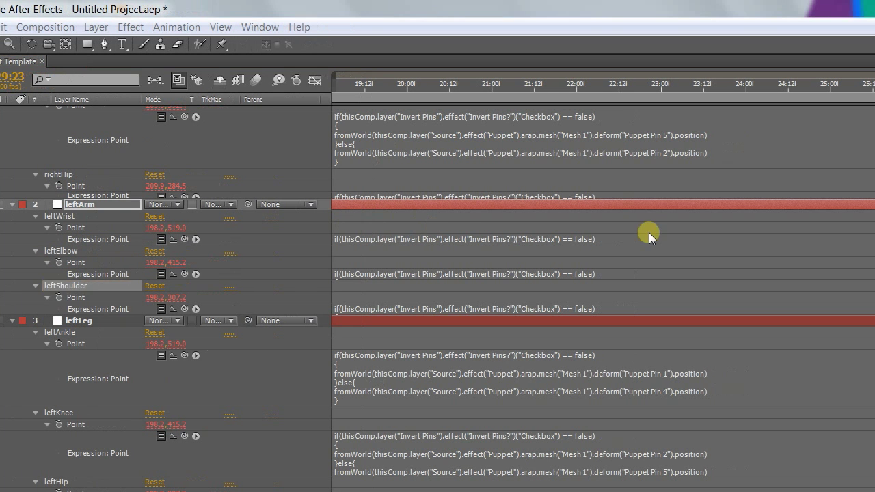
pyautogui.click(649, 236)
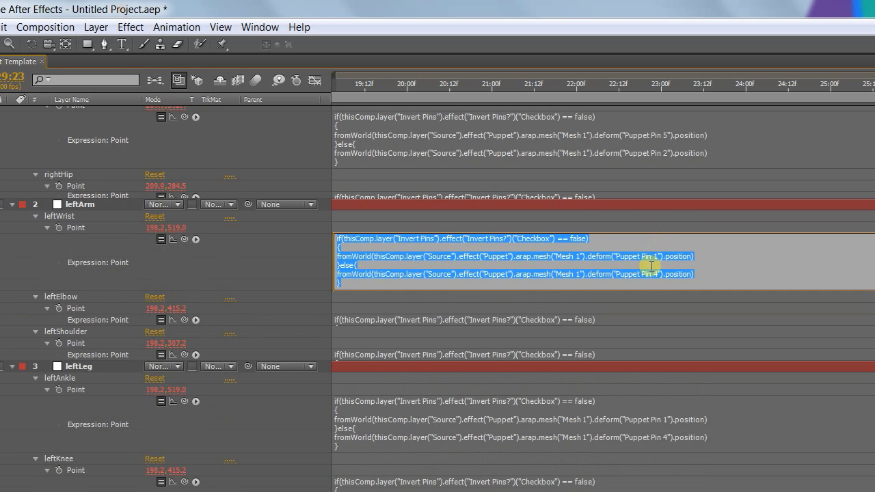
pyautogui.click(657, 258)
pyautogui.press('BackSpace')
pyautogui.write('7')
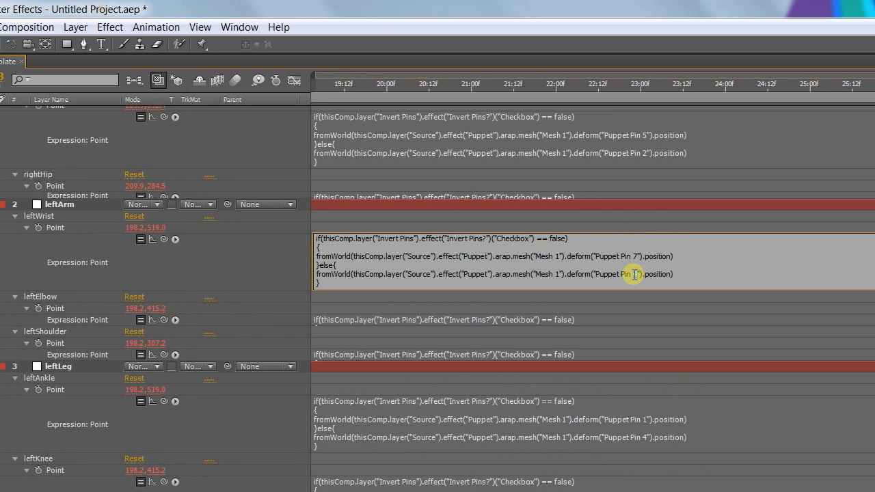
pyautogui.press('BackSpace')
pyautogui.write('10')
# Step: Point leftElbow's expression at Puppet Pin 8, else Puppet Pin 11
pyautogui.click(606, 320)
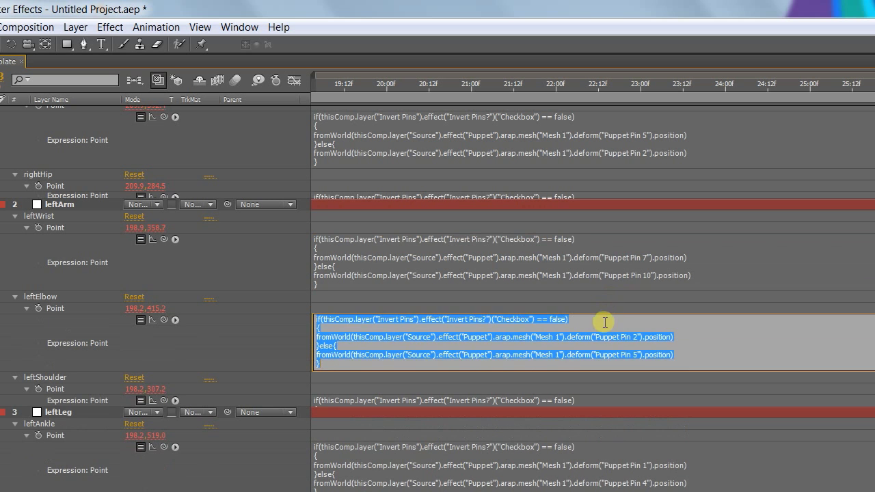
pyautogui.moveTo(634, 347); pyautogui.dragTo(637, 340)
pyautogui.click(638, 340)
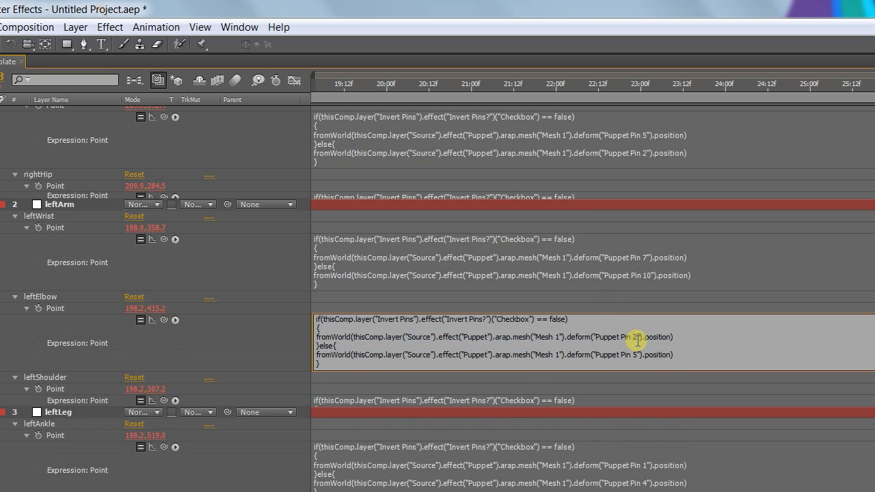
pyautogui.press('BackSpace')
pyautogui.write('8')
pyautogui.click(635, 353)
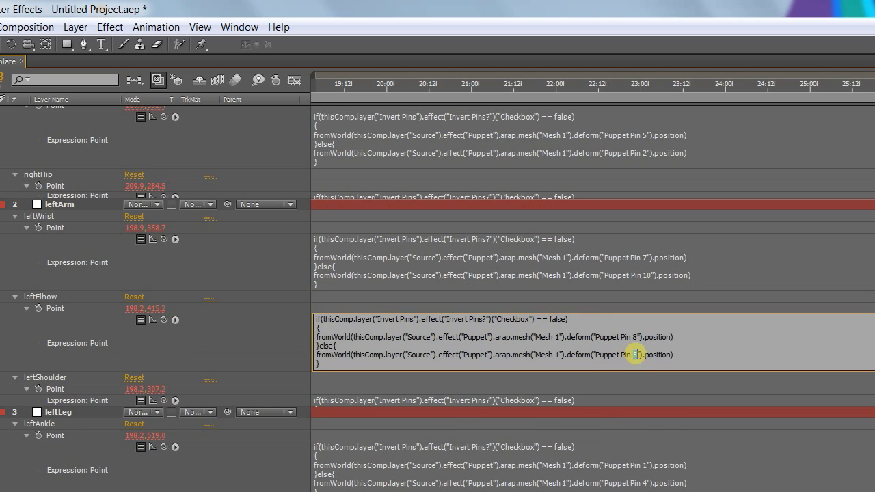
pyautogui.press('BackSpace')
pyautogui.write('11')
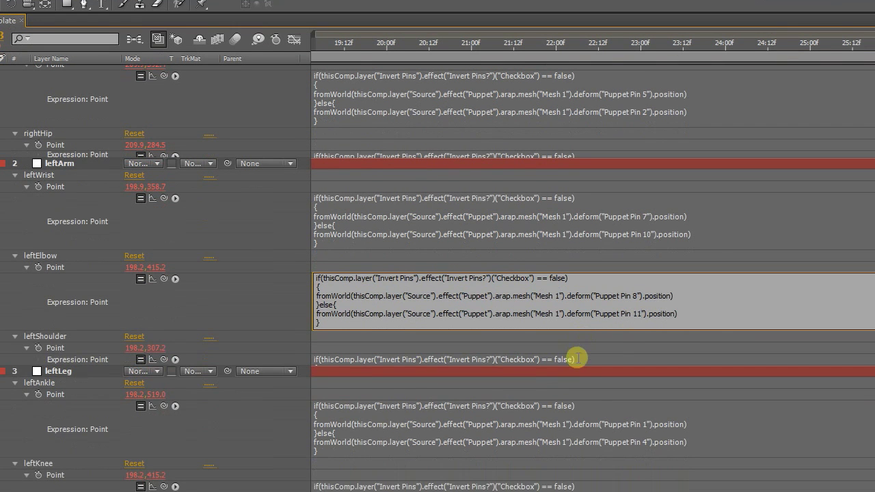
# Step: Point leftShoulder's expression at Puppet Pin 9, else Puppet Pin 12, and commit it
pyautogui.click(578, 401)
pyautogui.click(635, 357)
pyautogui.press('BackSpace')
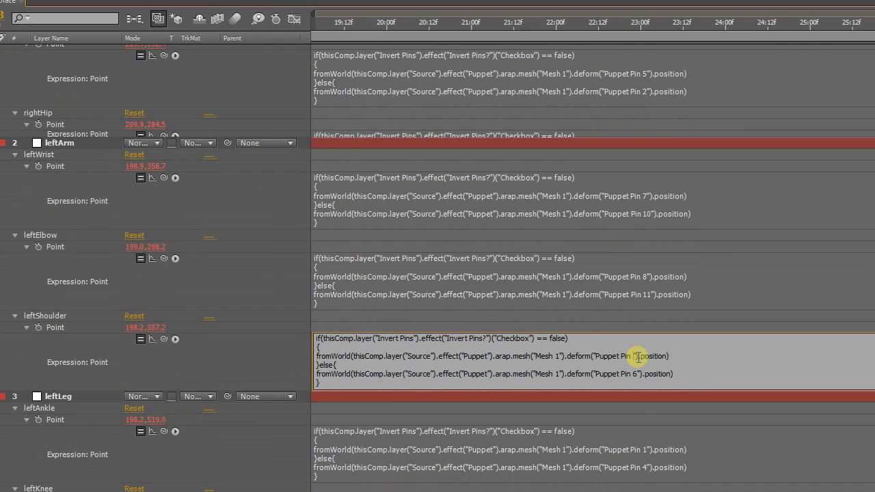
pyautogui.write('9')
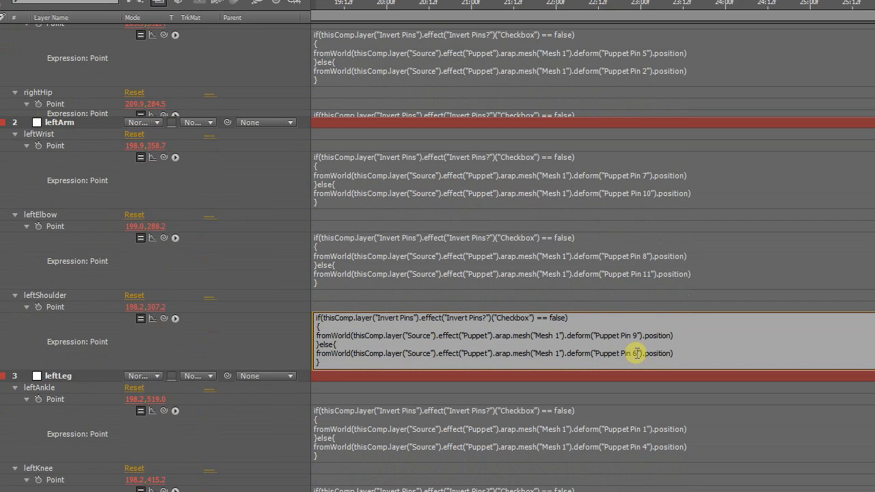
pyautogui.click(635, 354)
pyautogui.press('BackSpace')
pyautogui.write('12')
pyautogui.click(306, 312)
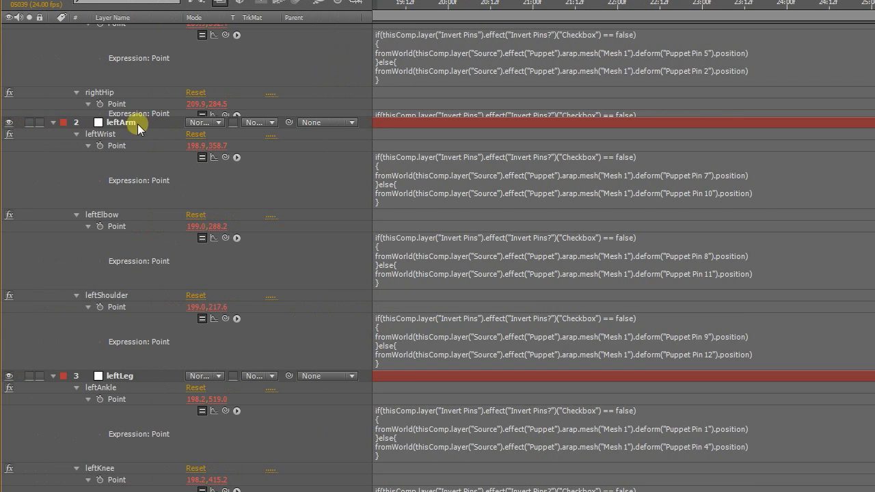
# Step: Duplicate the leftArm layer and name the copy rightArm
pyautogui.click(138, 124)
pyautogui.hotkey('ctrl', 'd')
pyautogui.press('Return')
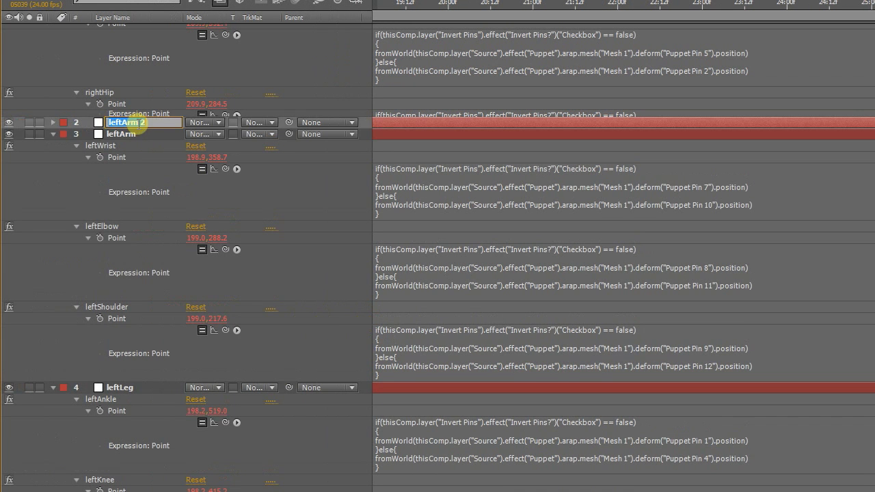
pyautogui.write('rightArm')
pyautogui.press('Return')
# Step: Rename rightArm's copied effects to rightWrist, rightElbow and rightShoulder
pyautogui.press('e')
pyautogui.press('e')
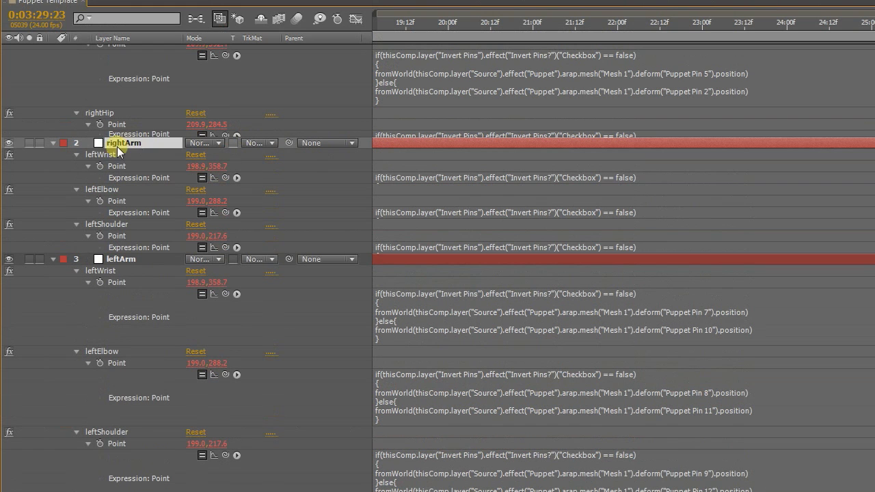
pyautogui.click(115, 134)
pyautogui.press('Return')
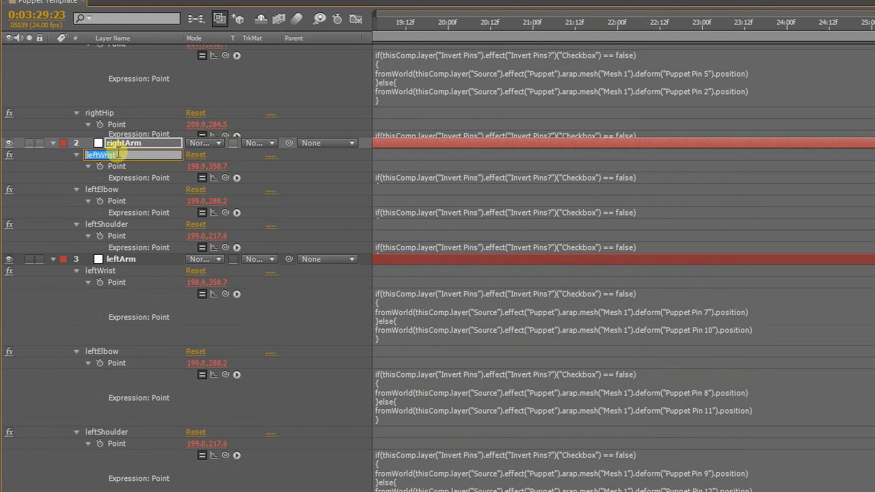
pyautogui.write('rightWrist')
pyautogui.press('Return')
pyautogui.click(121, 190)
pyautogui.press('Return')
pyautogui.write('rightElbow')
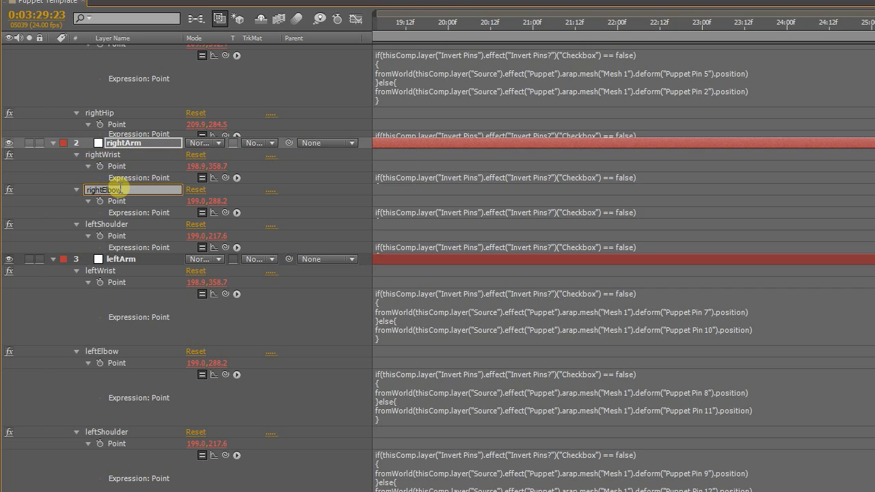
pyautogui.press('Return')
pyautogui.click(127, 224)
pyautogui.press('Return')
pyautogui.write('rightShoulder')
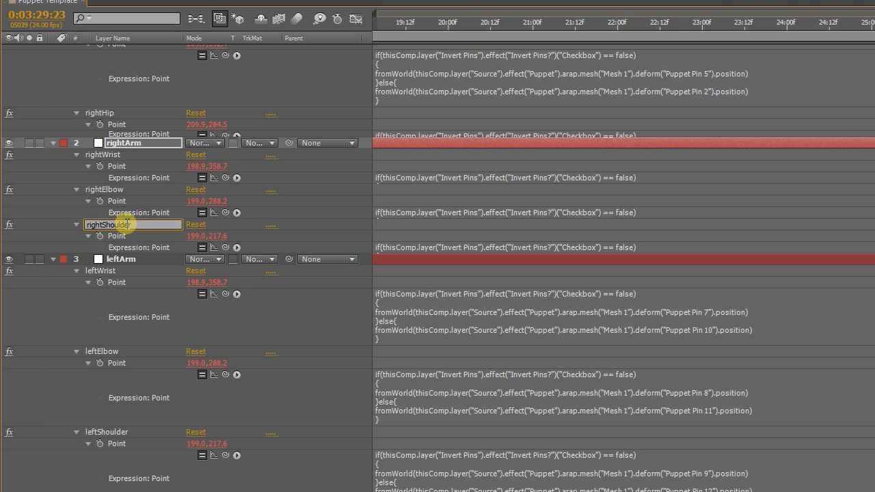
pyautogui.press('Return')
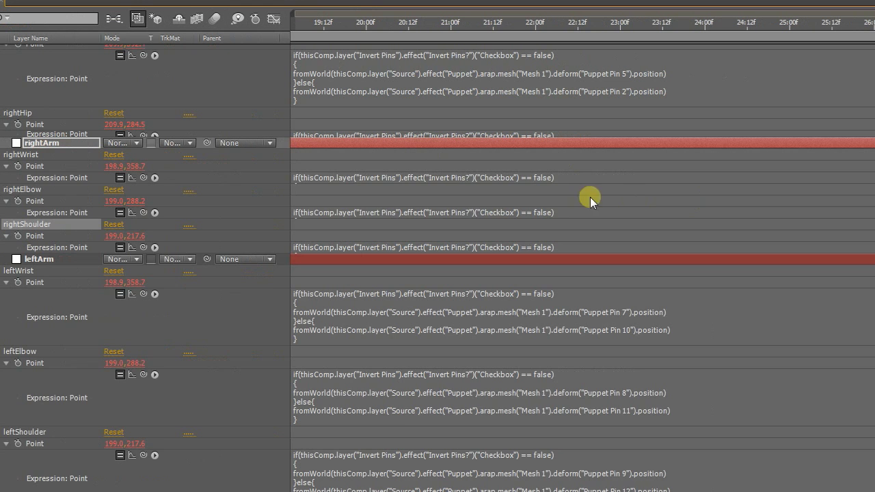
# Step: Set rightWrist's expression to Puppet Pin 10, else Puppet Pin 7
pyautogui.click(650, 177)
pyautogui.click(614, 195)
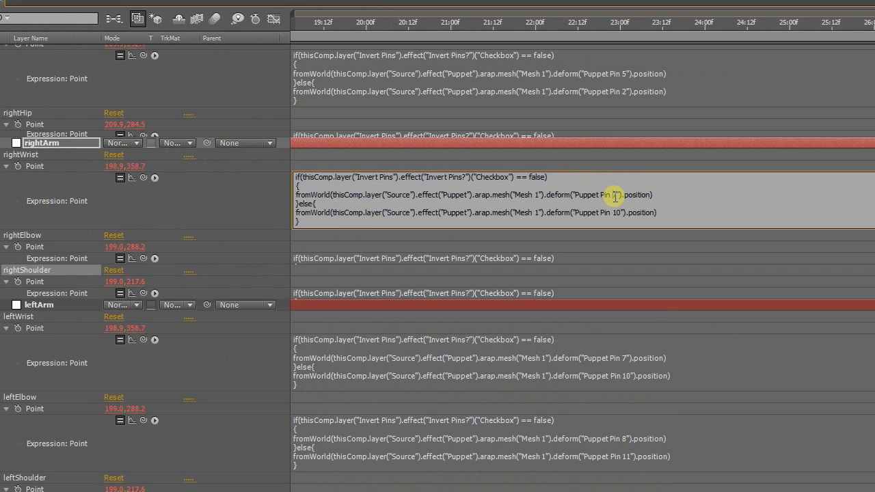
pyautogui.write('10')
pyautogui.press('Delete')
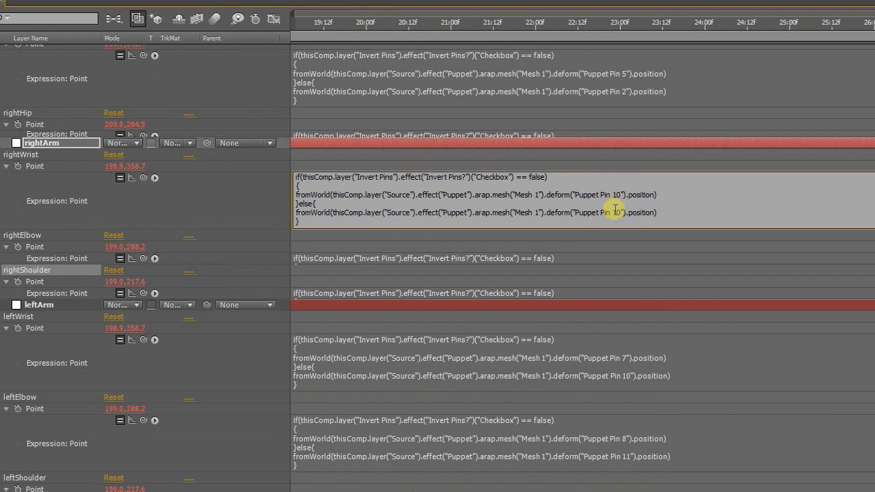
pyautogui.doubleClick(619, 213)
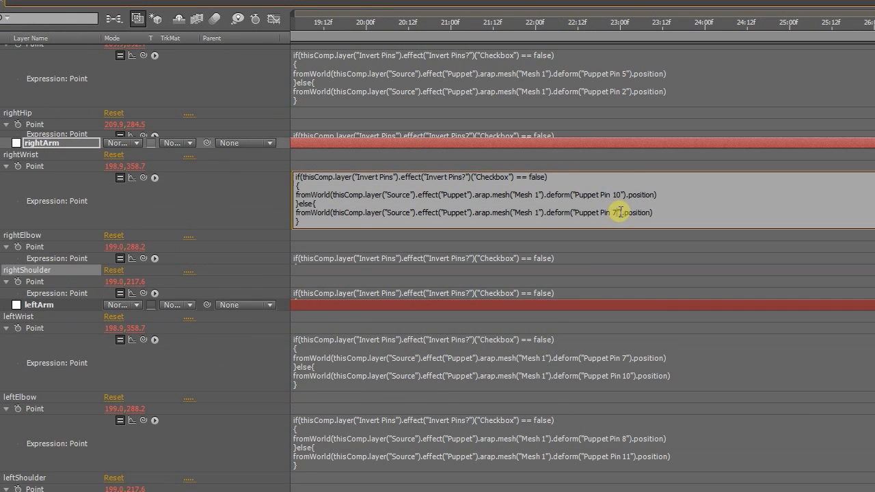
pyautogui.write('7')
# Step: Change rightElbow's first-line pin number to Puppet Pin 11
pyautogui.click(566, 268)
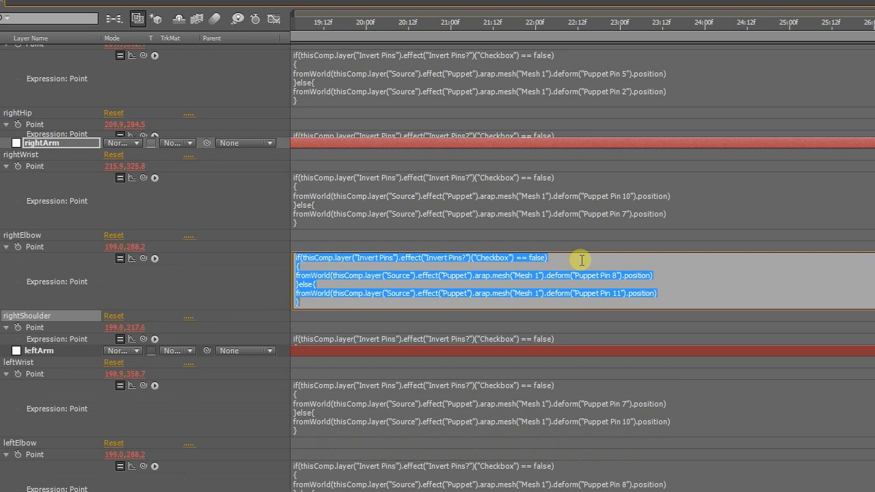
pyautogui.click(616, 279)
pyautogui.doubleClick(615, 278)
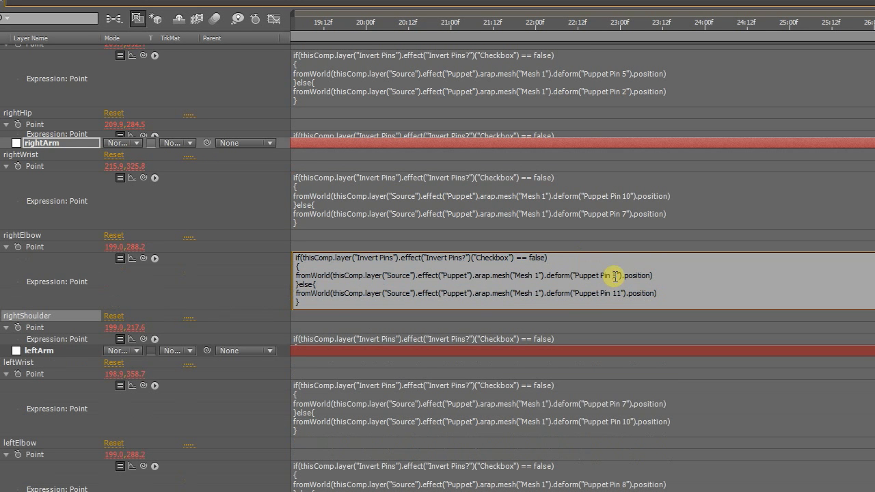
pyautogui.write('13')
pyautogui.doubleClick(615, 276)
pyautogui.write('11')
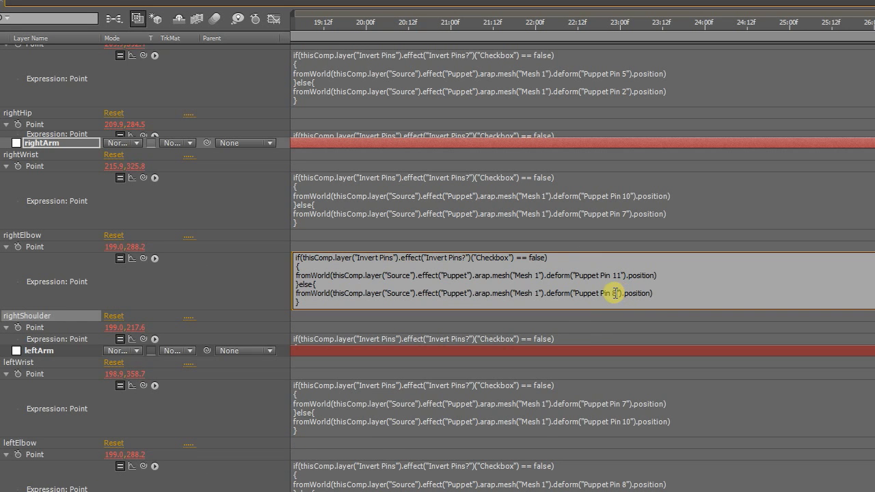
# Step: Set rightShoulder's expression to Puppet Pin 12, else Puppet Pin 9
pyautogui.click(581, 339)
pyautogui.doubleClick(613, 357)
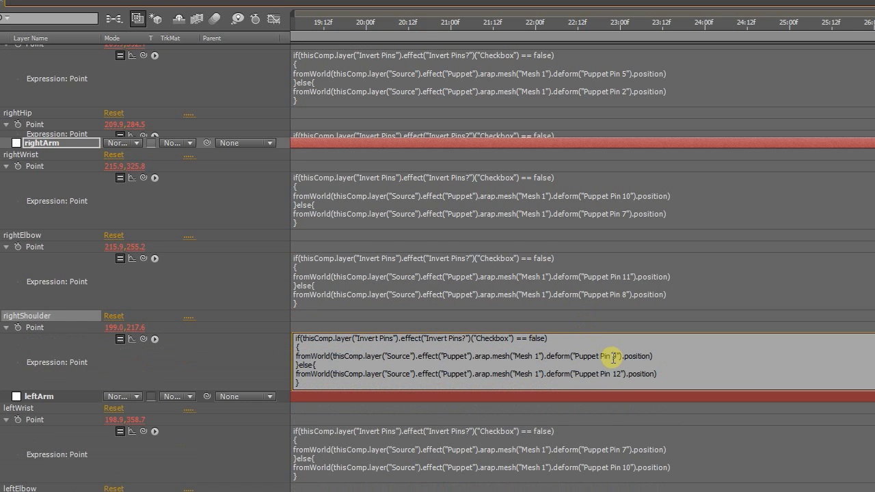
pyautogui.write('12')
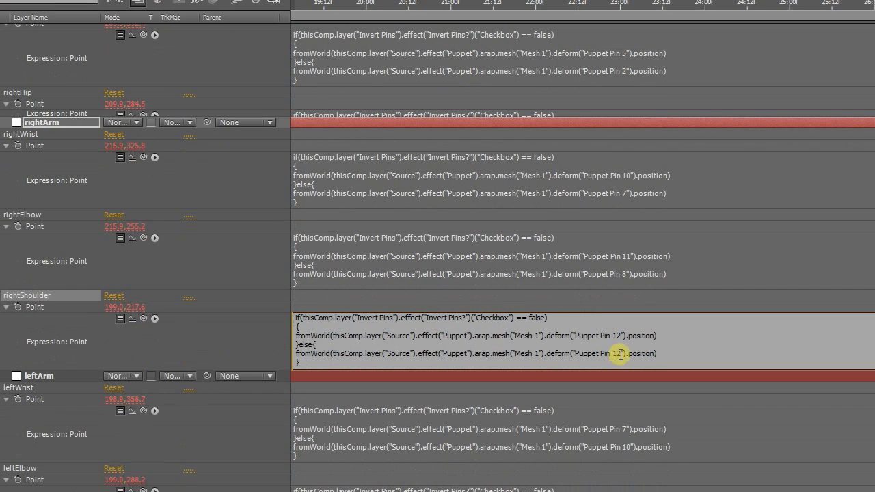
pyautogui.doubleClick(615, 354)
pyautogui.write('9')
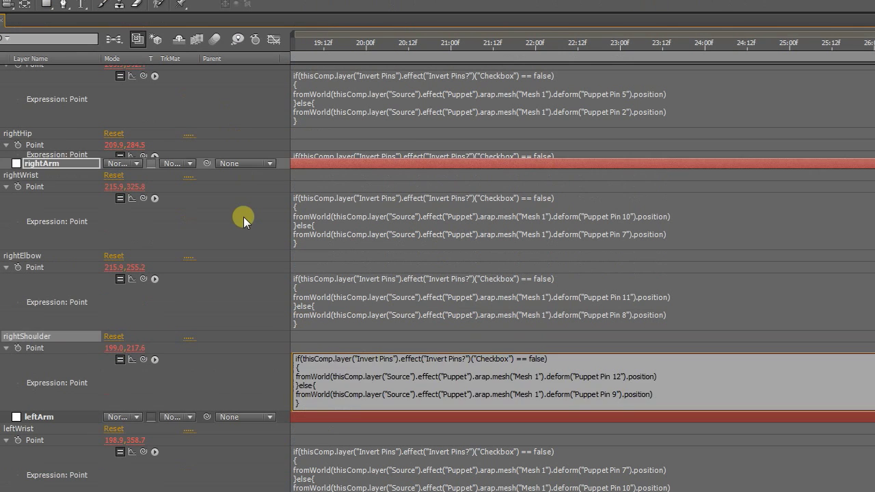
# Step: Commit the rightShoulder expression, then duplicate rightLeg as a new layer named spine
pyautogui.click(244, 176)
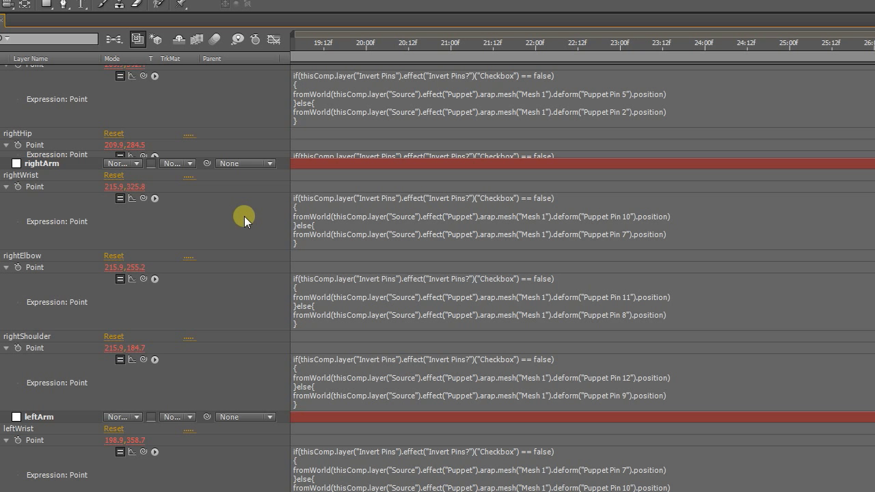
pyautogui.scroll(4, 129, 149)
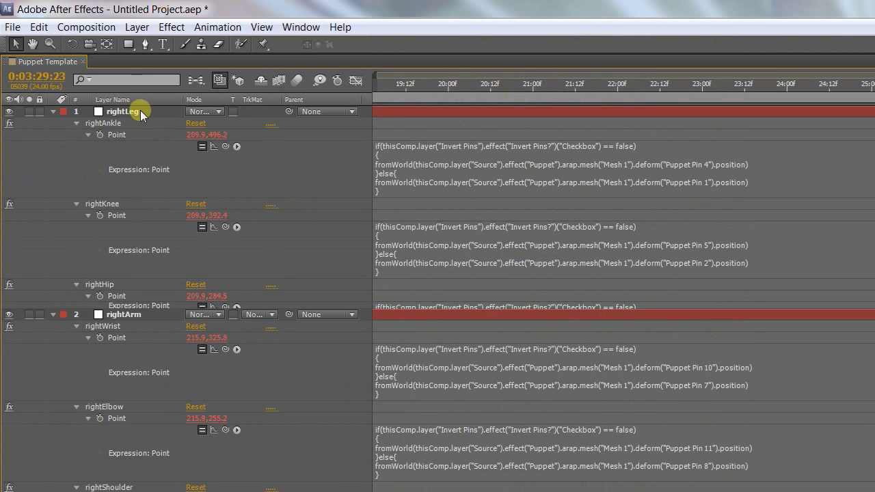
pyautogui.click(140, 69)
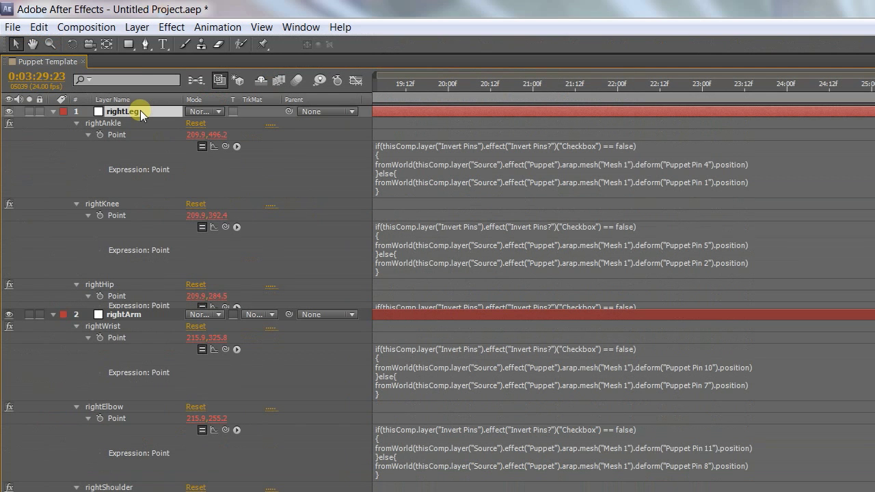
pyautogui.hotkey('ctrl', 'd')
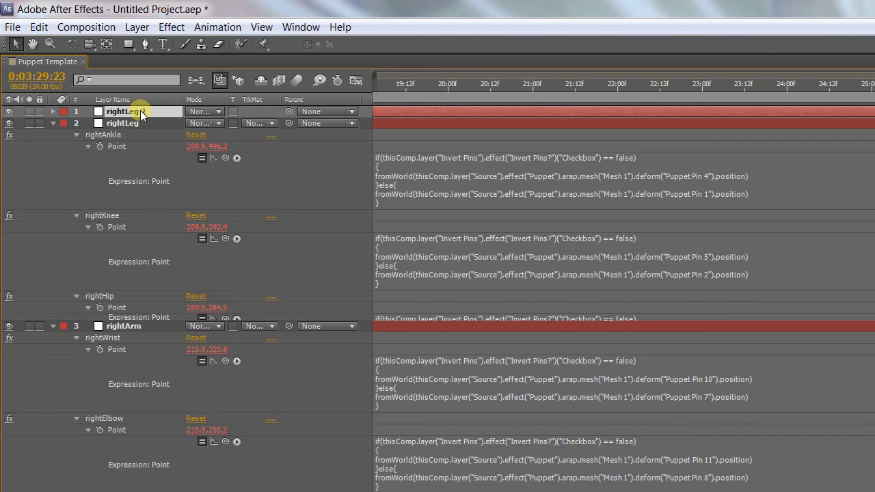
pyautogui.press('Return')
pyautogui.write('spine')
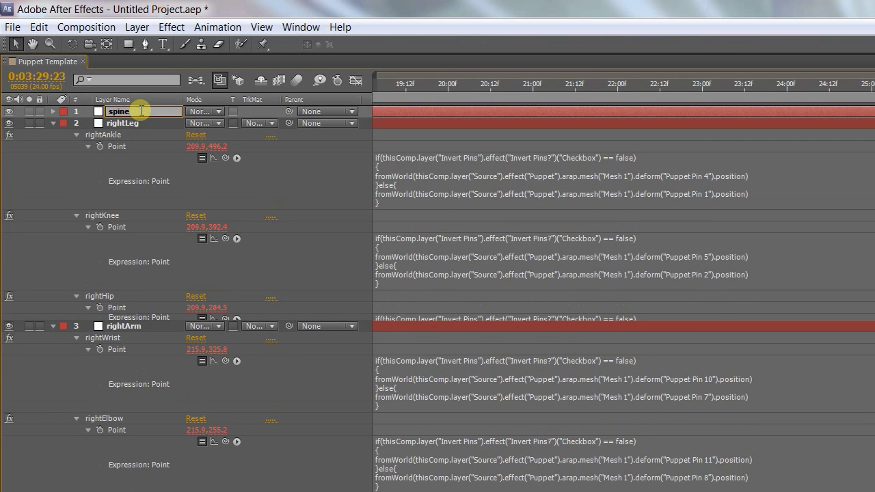
pyautogui.press('Return')
pyautogui.press('e')
pyautogui.press('e')
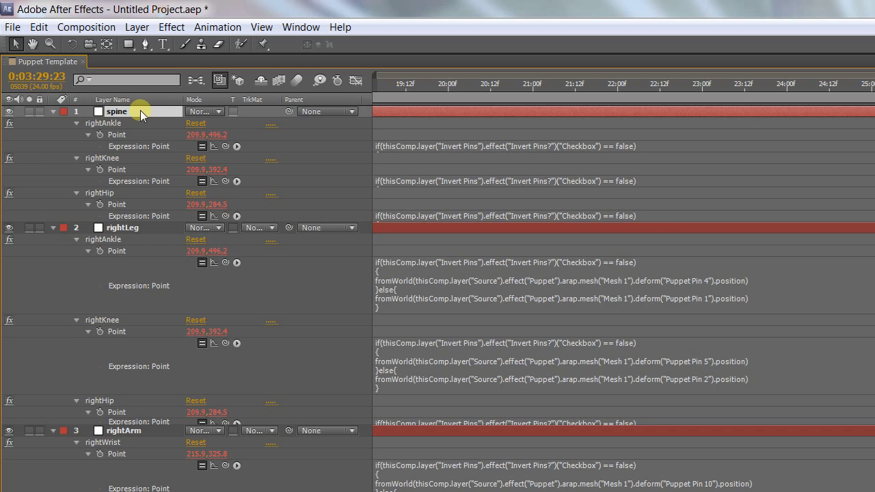
# Step: Delete spine's rightAnkle, rightKnee and rightHip effects and apply one Point Control
pyautogui.click(138, 123)
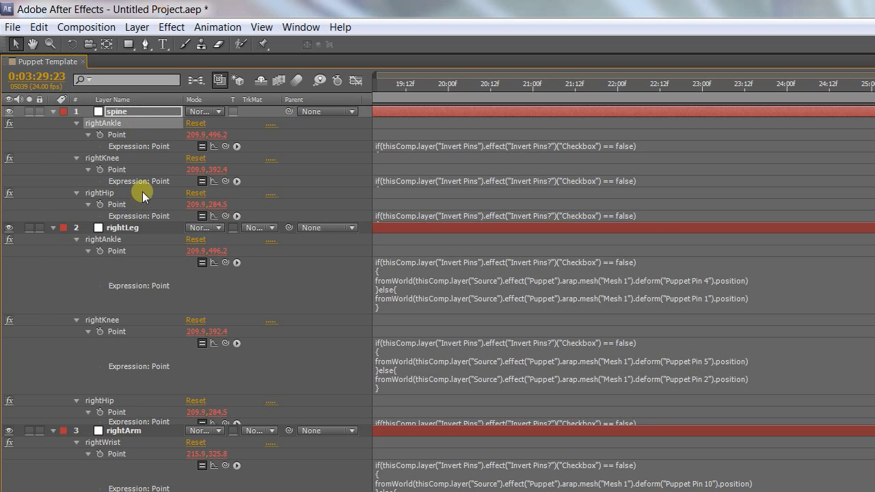
pyautogui.keyDown('shift'); pyautogui.click(142, 193); pyautogui.keyUp('shift')
pyautogui.press('Delete')
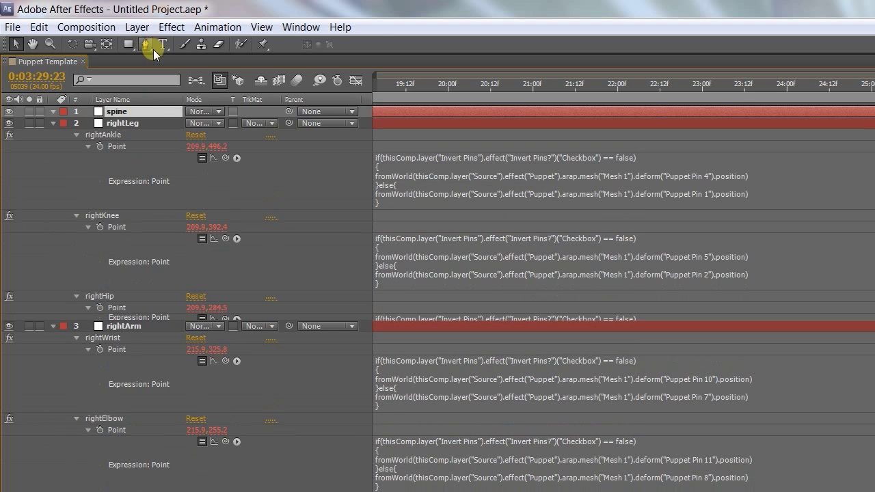
pyautogui.click(172, 28)
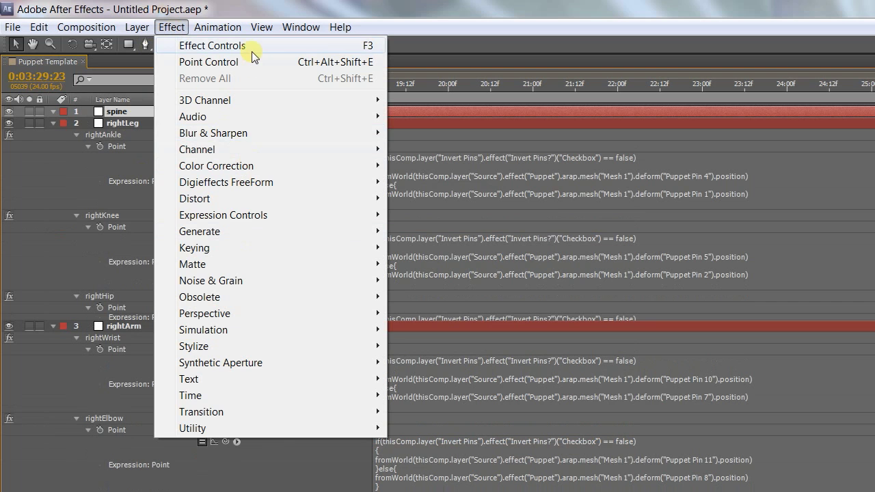
pyautogui.click(249, 63)
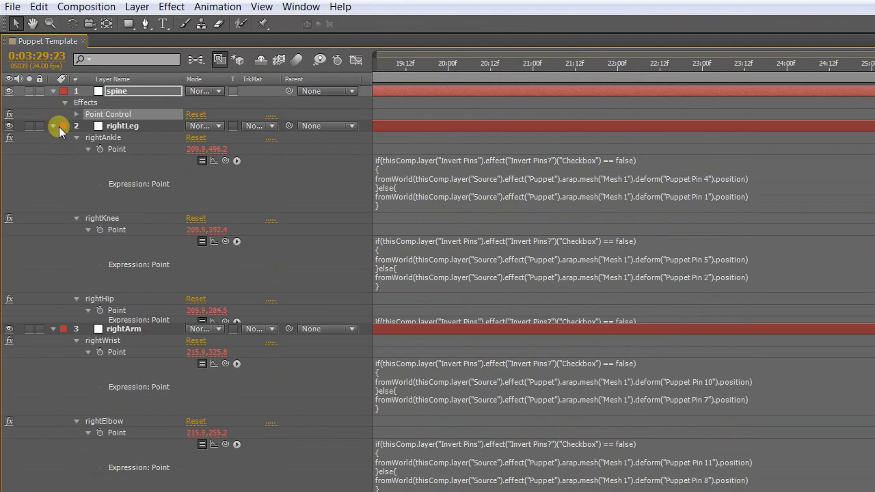
# Step: Collapse the rightLeg, rightArm and leftArm layers in the timeline
pyautogui.click(54, 125)
pyautogui.click(53, 138)
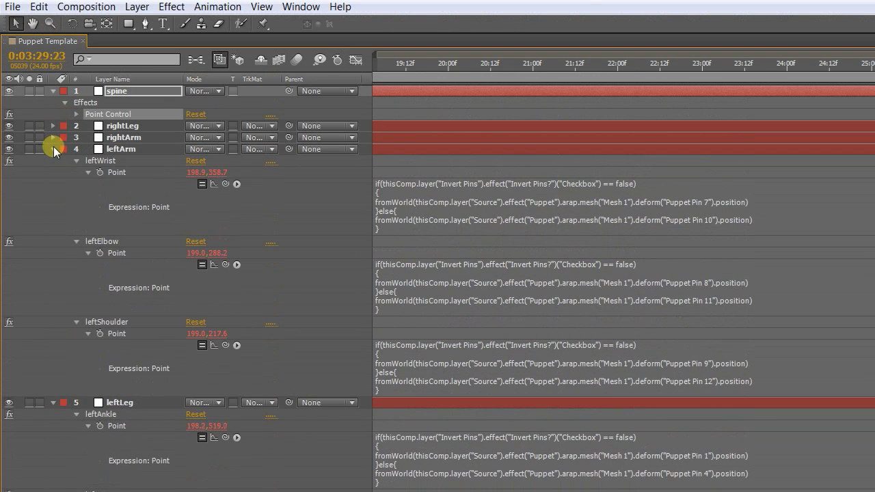
pyautogui.click(53, 149)
# Step: Give the Point Control's Point a fromWorld() expression linked to Puppet Pin 13's position
pyautogui.click(53, 161)
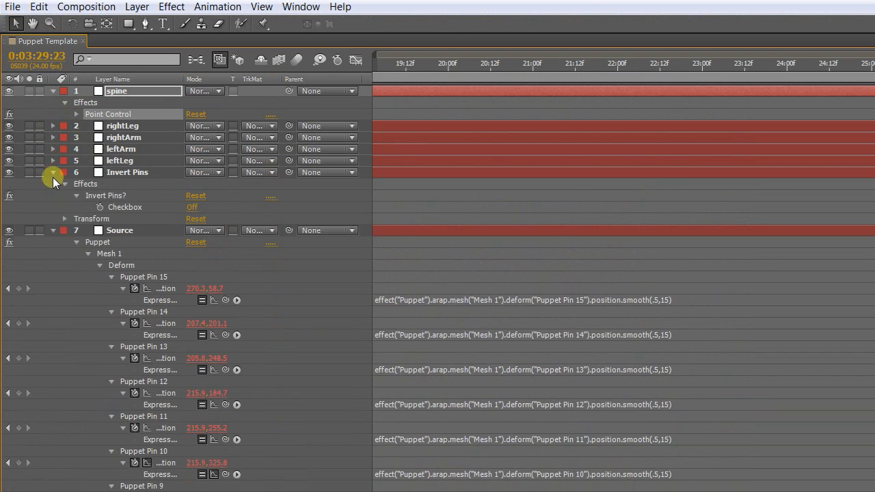
pyautogui.click(53, 172)
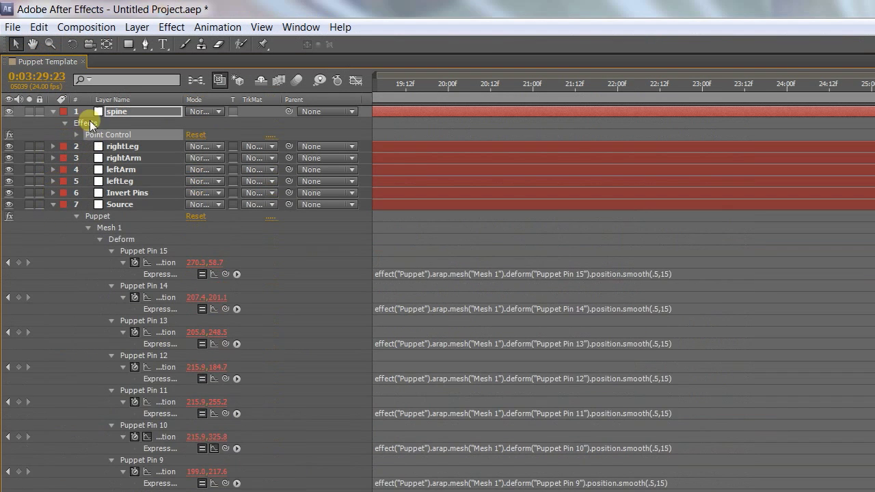
pyautogui.click(76, 132)
pyautogui.click(76, 133)
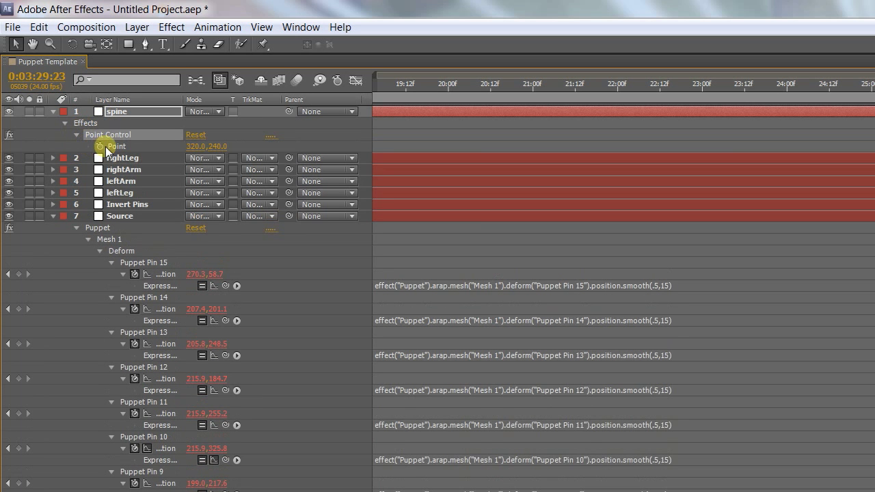
pyautogui.keyDown('alt'); pyautogui.click(100, 146); pyautogui.keyUp('alt')
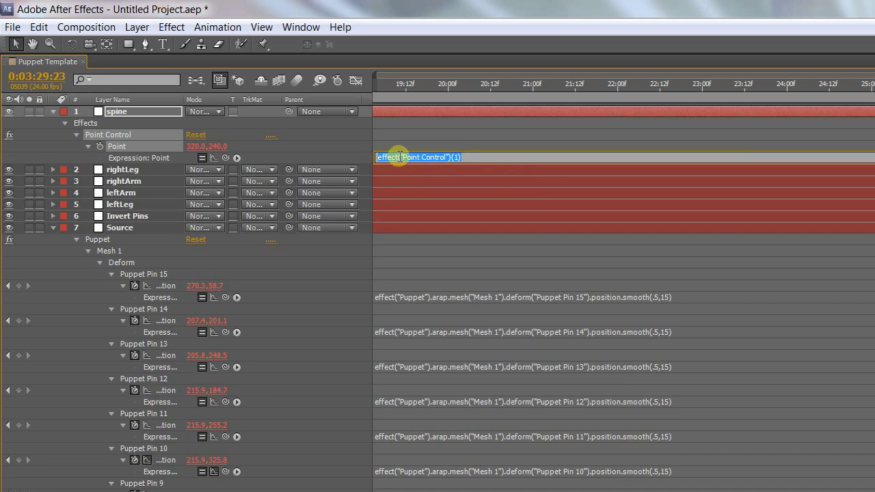
pyautogui.press('BackSpace')
pyautogui.write('fromWorld(')
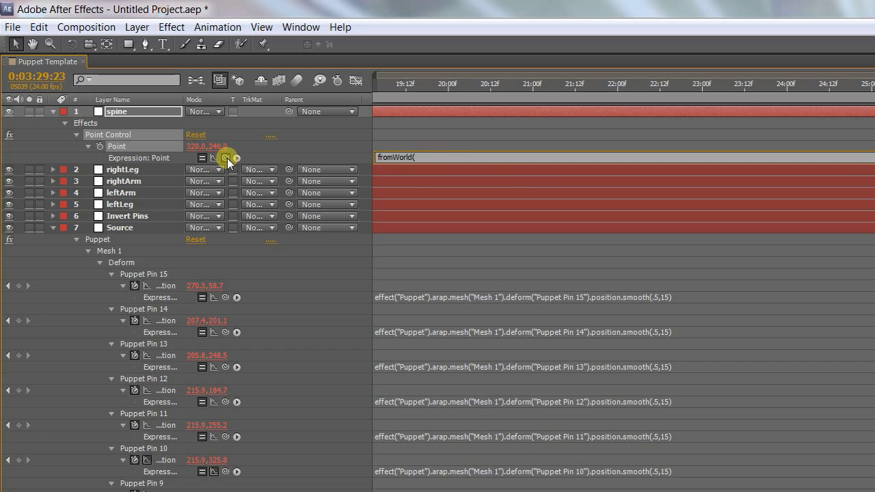
pyautogui.moveTo(227, 158); pyautogui.dragTo(167, 353)
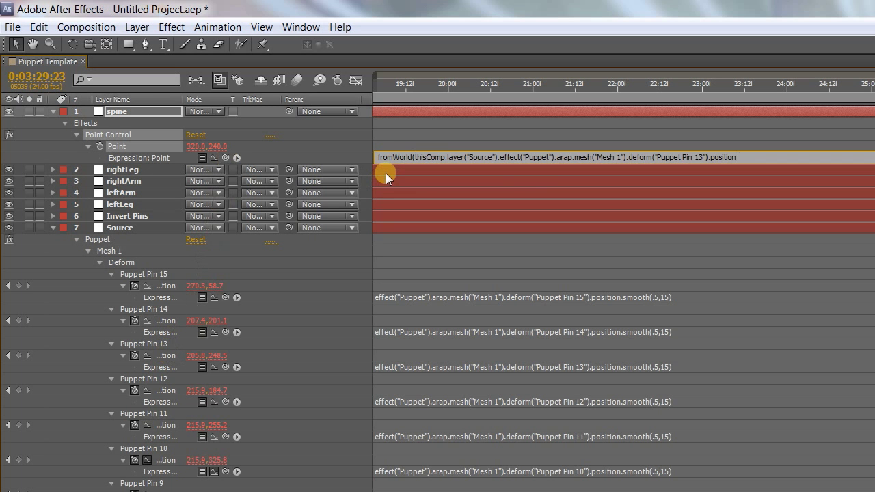
pyautogui.write(')')
# Step: Rename the spine's Point Control effect to waist
pyautogui.click(113, 135)
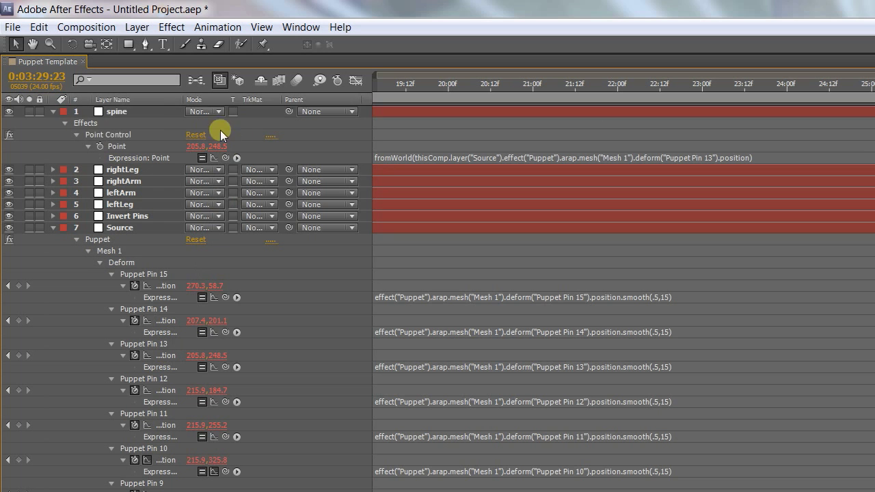
pyautogui.press('Return')
pyautogui.write('waist')
pyautogui.press('Return')
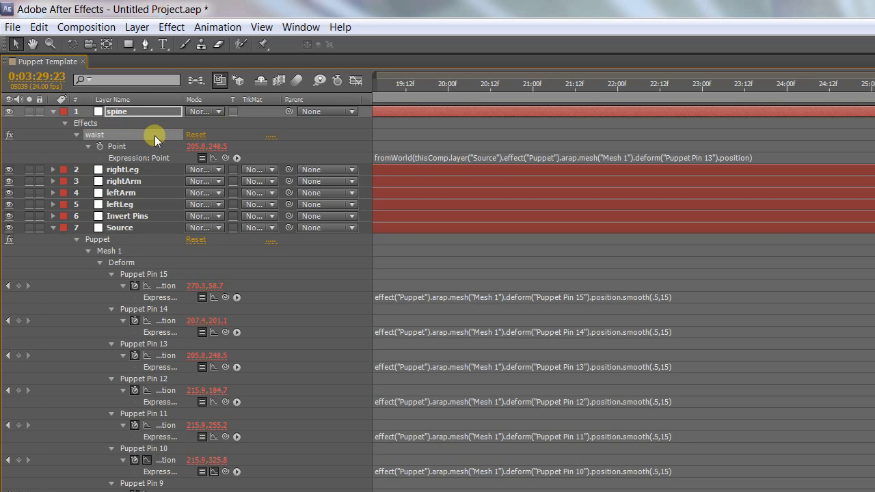
# Step: Duplicate waist as neck and change its expression to Puppet Pin 14
pyautogui.hotkey('ctrl', 'd')
pyautogui.press('`')
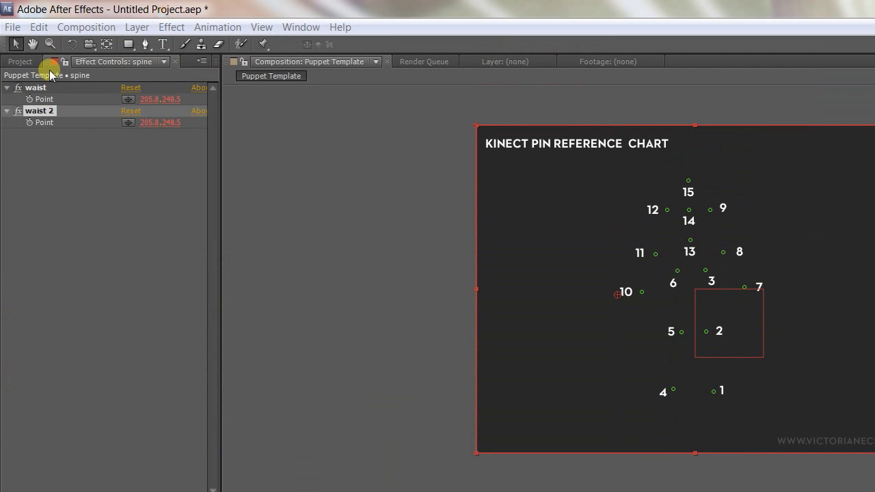
pyautogui.click(39, 115)
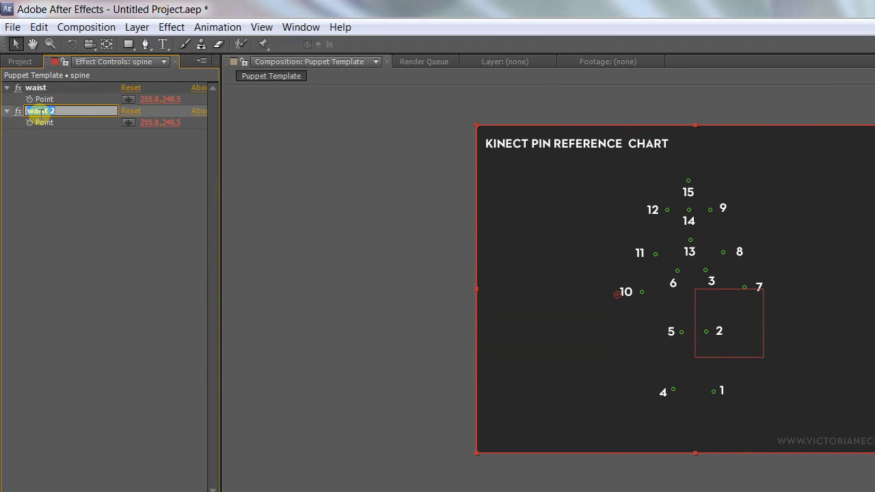
pyautogui.write('neck')
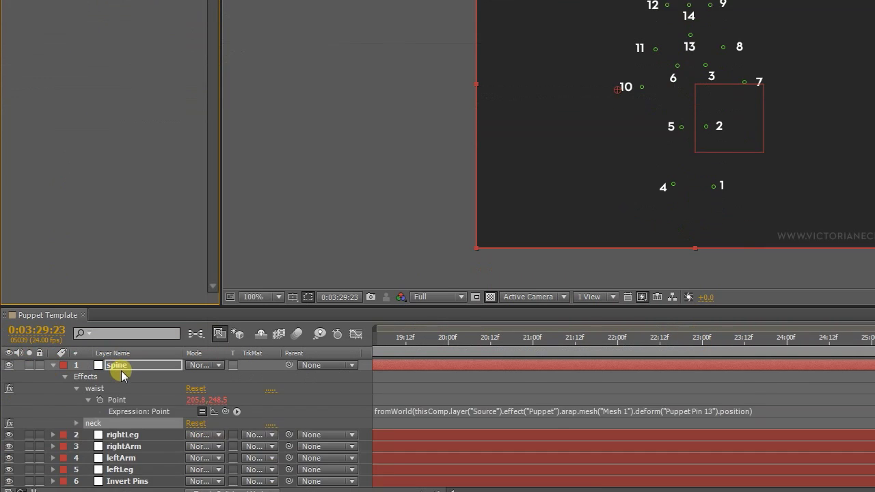
pyautogui.press('e')
pyautogui.press('e')
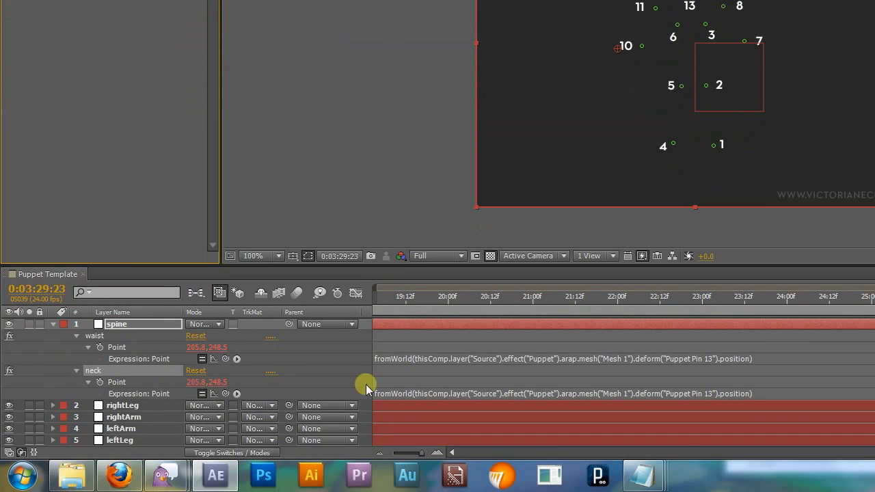
pyautogui.click(712, 393)
pyautogui.click(699, 394)
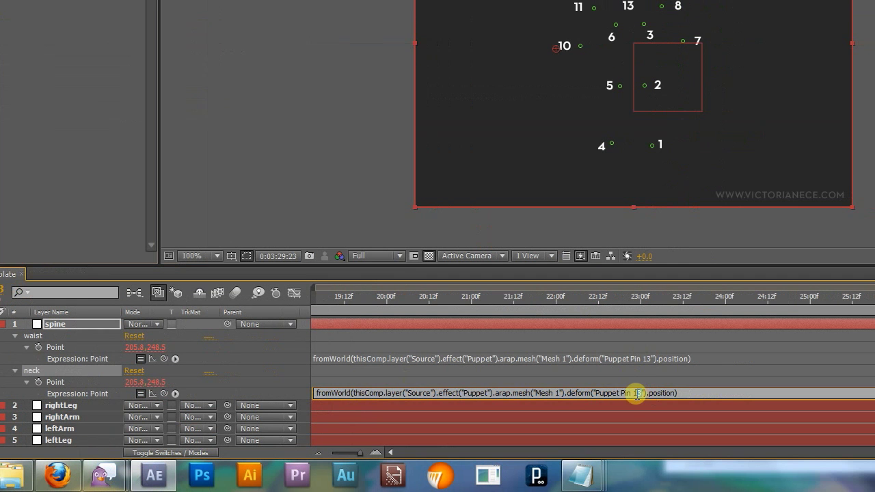
pyautogui.press('BackSpace')
pyautogui.write('4')
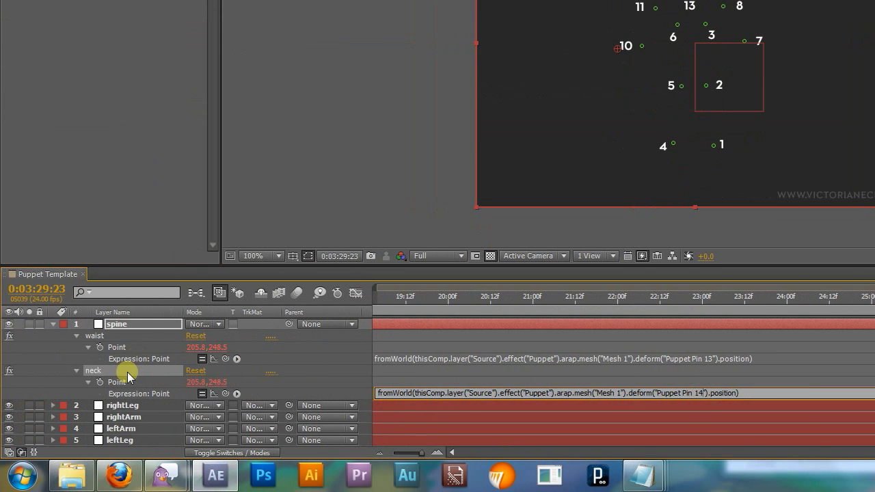
pyautogui.press('KP_Enter')
# Step: Duplicate the neck control and rename the copy head
pyautogui.click(107, 371)
pyautogui.hotkey('ctrl', 'd')
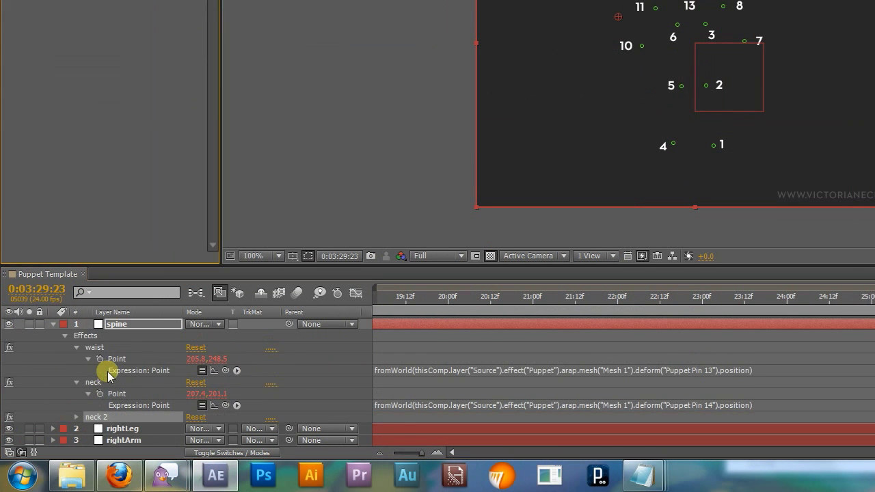
pyautogui.click(124, 418)
pyautogui.press('Return')
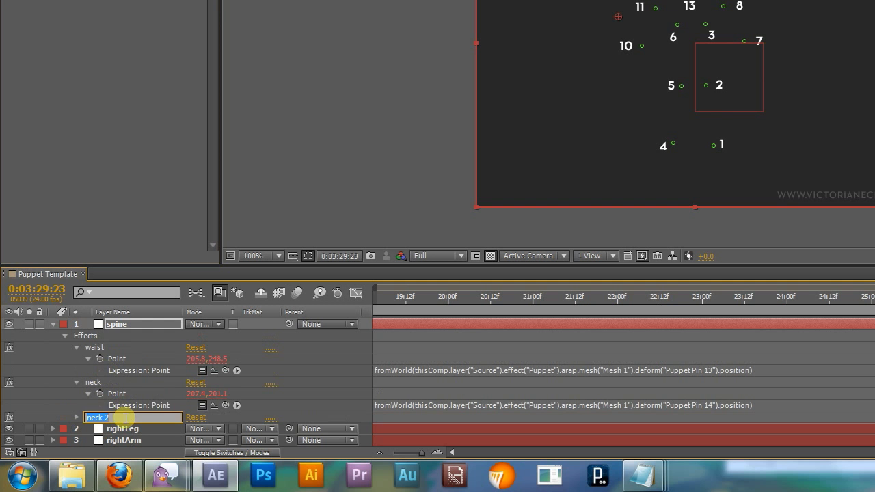
pyautogui.write('head')
pyautogui.click(69, 409)
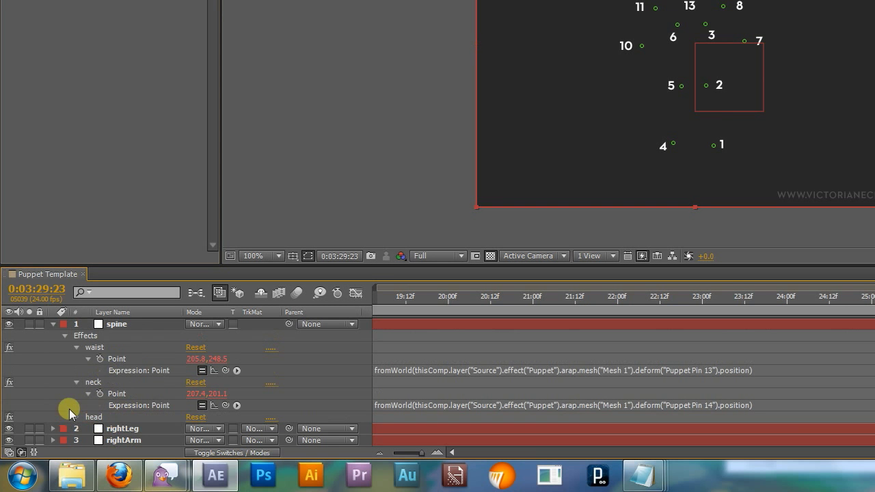
# Step: Change the head control's expression to follow Puppet Pin 15
pyautogui.click(133, 324)
pyautogui.press('e')
pyautogui.press('e')
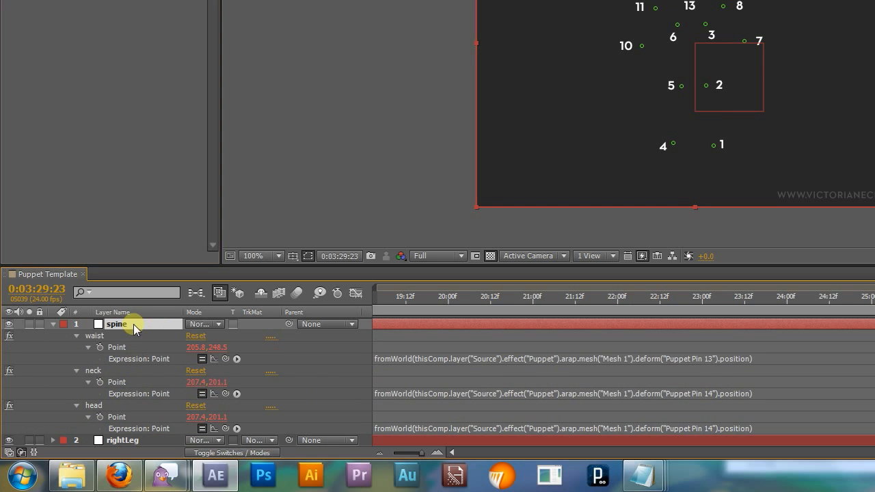
pyautogui.click(651, 429)
pyautogui.click(641, 428)
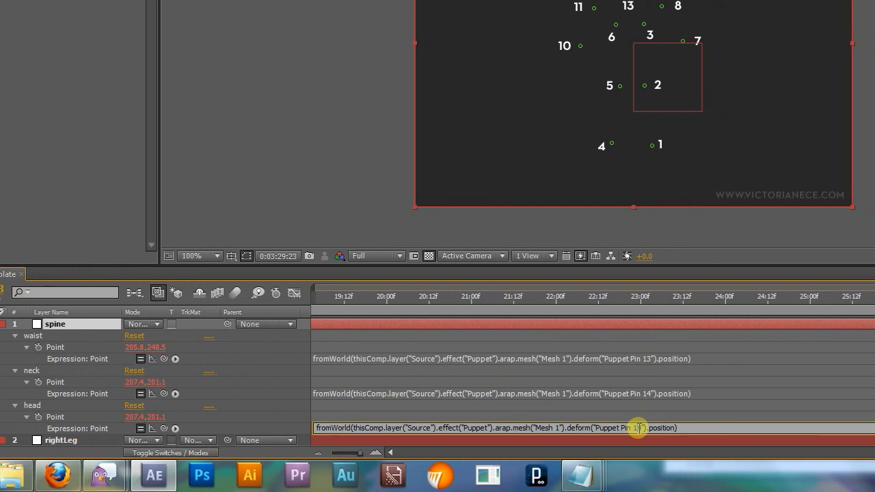
pyautogui.press('BackSpace')
pyautogui.write('3')
pyautogui.press('BackSpace')
pyautogui.write('5')
pyautogui.click(282, 397)
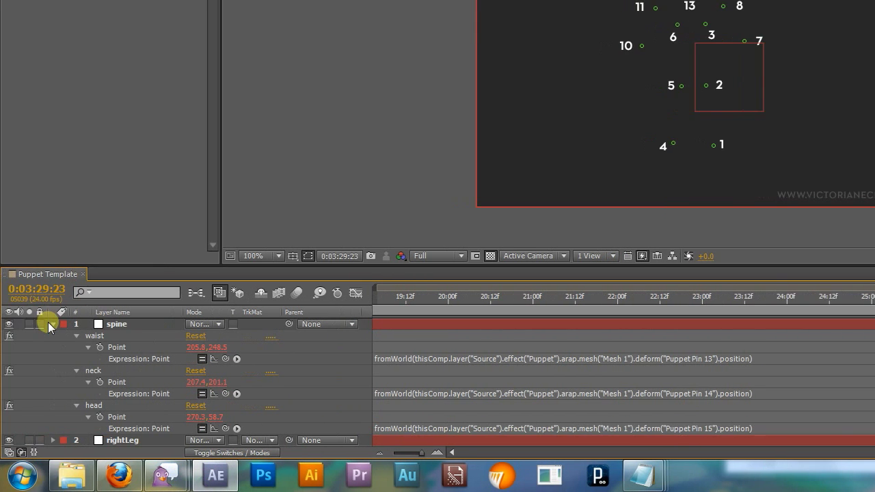
# Step: Collapse spine, set the Green label on leftArm and leftLeg, and Purple on spine
pyautogui.click(49, 323)
pyautogui.click(52, 324)
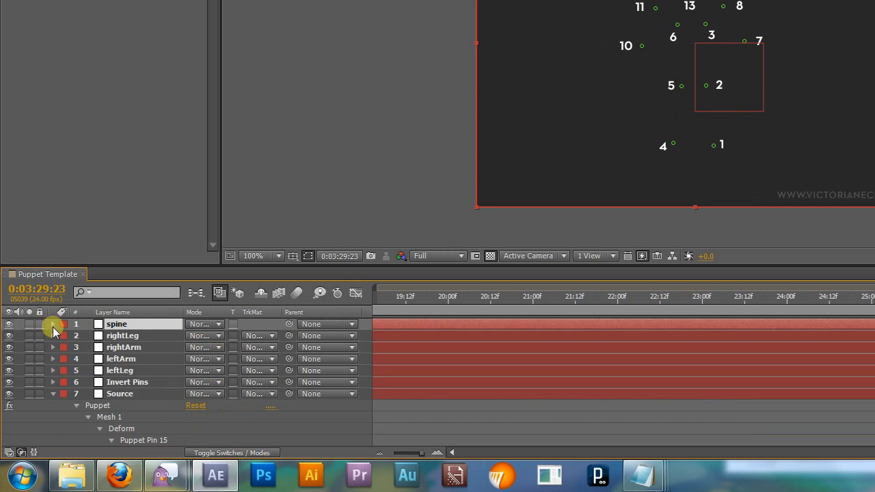
pyautogui.click(129, 370)
pyautogui.keyDown('shift'); pyautogui.click(137, 357); pyautogui.keyUp('shift')
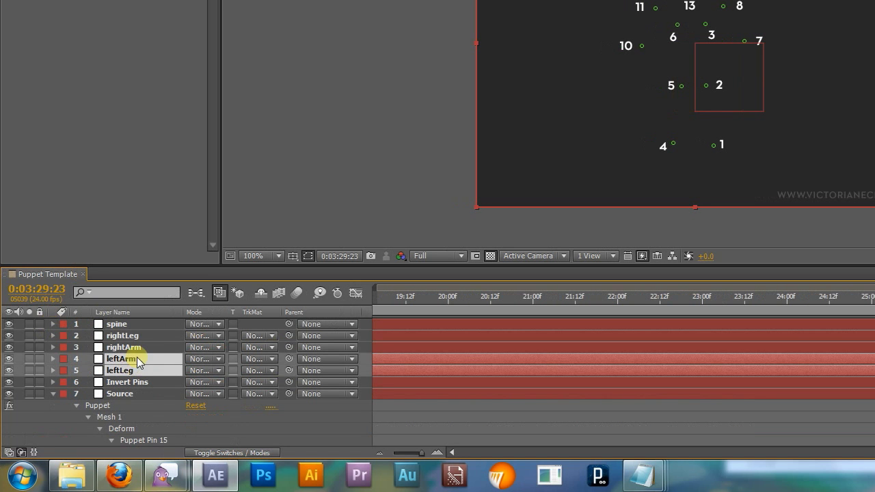
pyautogui.click(62, 359)
pyautogui.click(117, 240)
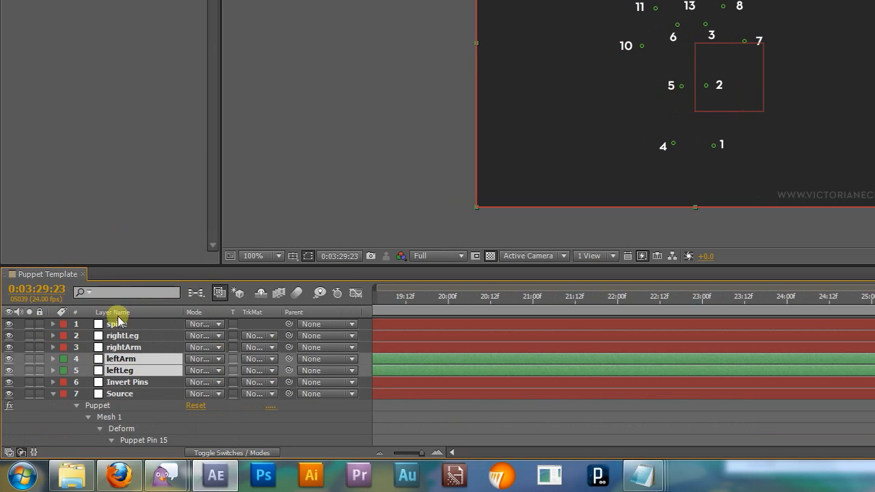
pyautogui.click(59, 324)
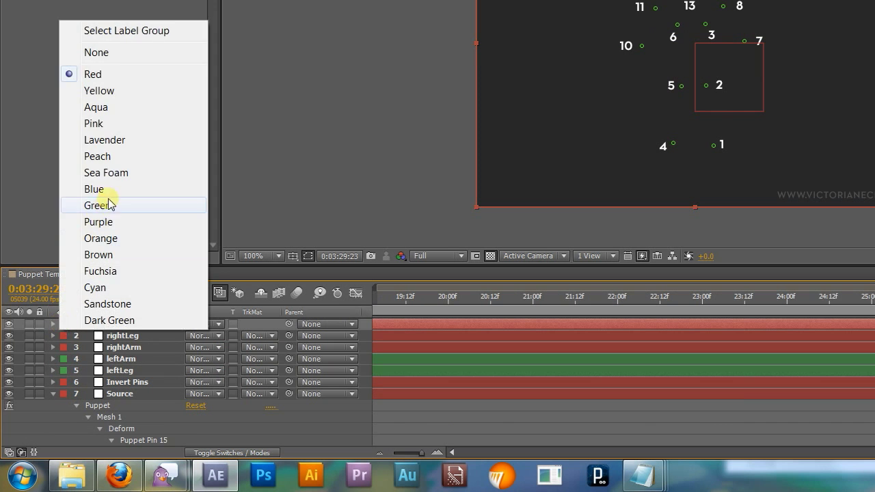
pyautogui.click(106, 222)
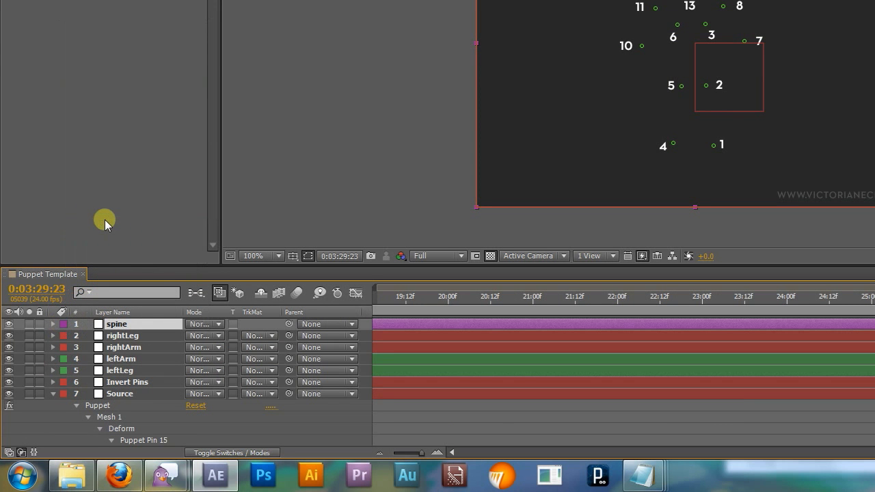